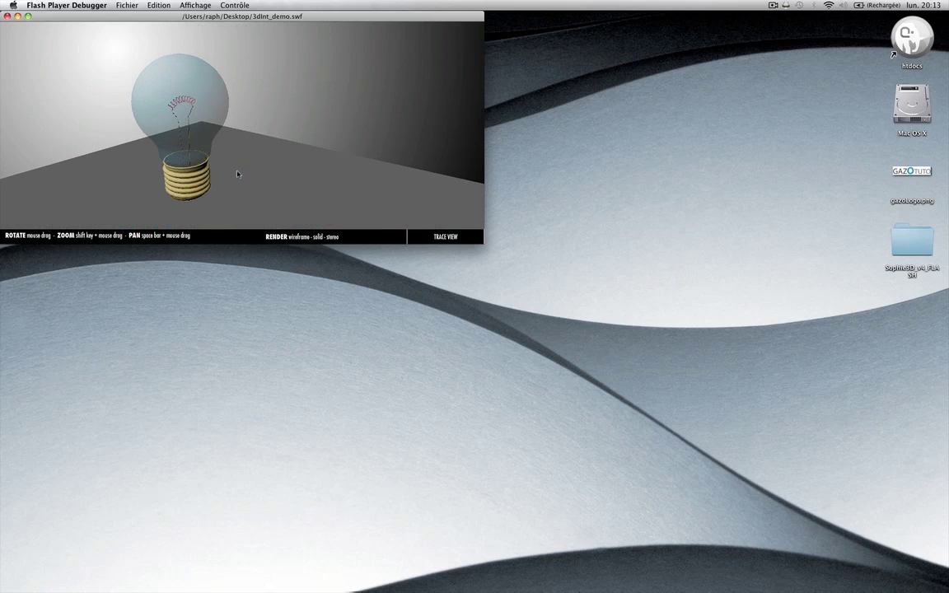
Step: Examine the light bulb in the interactive 3D demo up close and close the demo window
left_click_drag(252, 169, 310, 157, "shift")
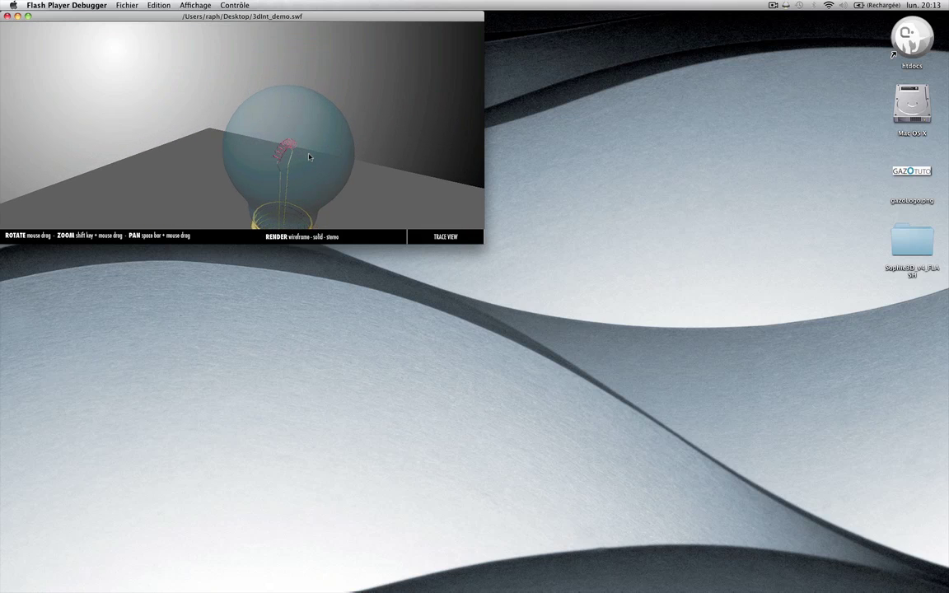
key("super+w")
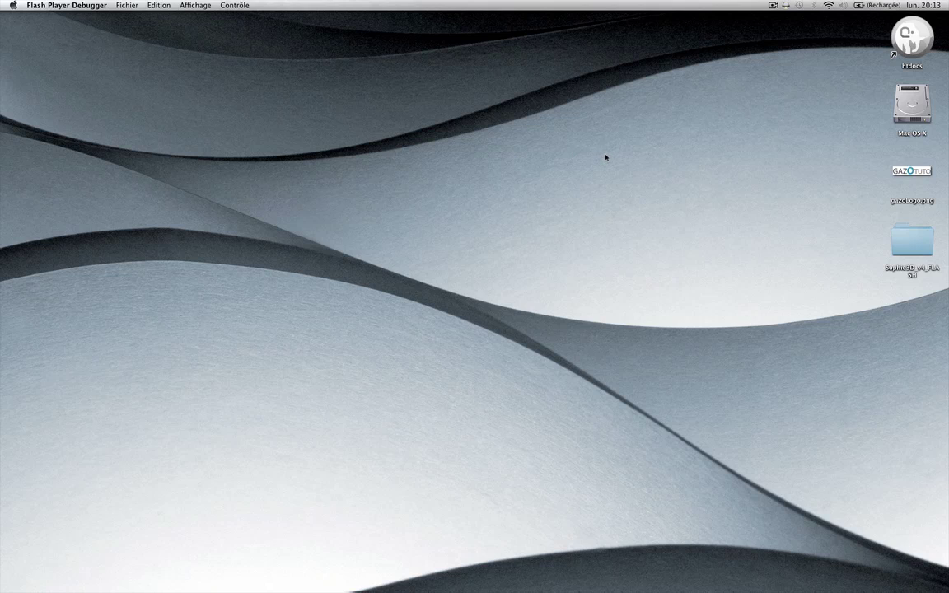
Step: Switch to Safari, search Google for sophie3d, and open the Sophie 3D website
left_click(932, 91)
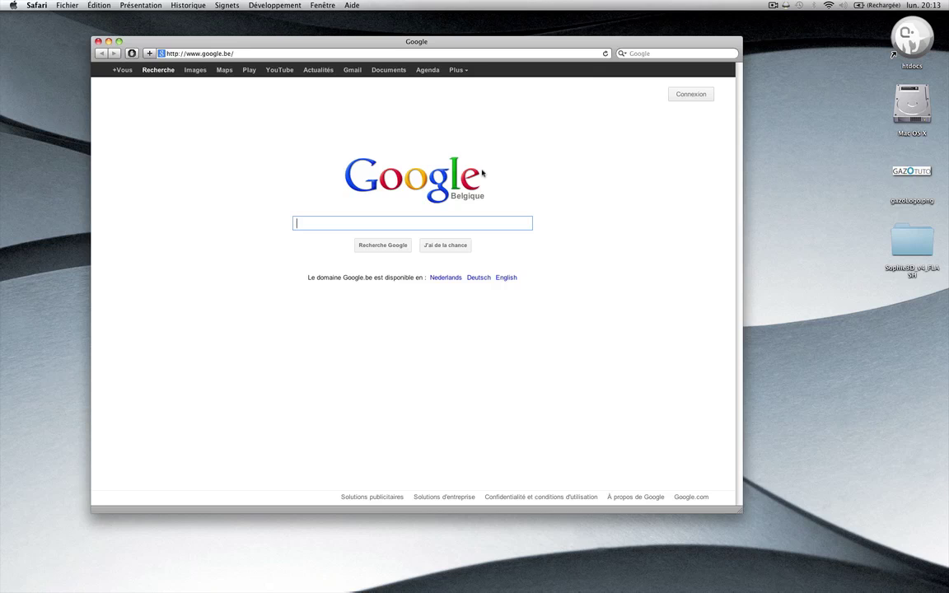
type("sophie3d")
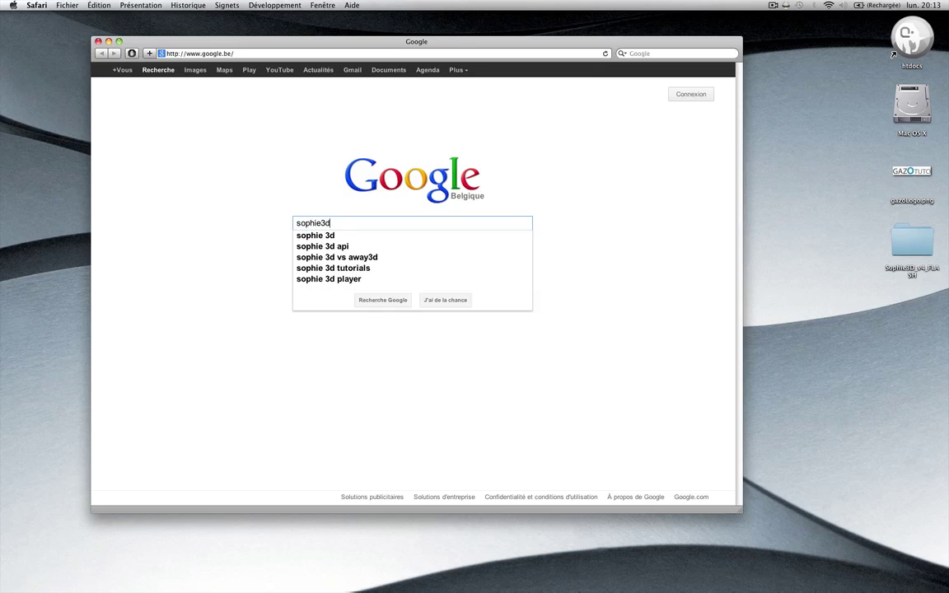
key("Return")
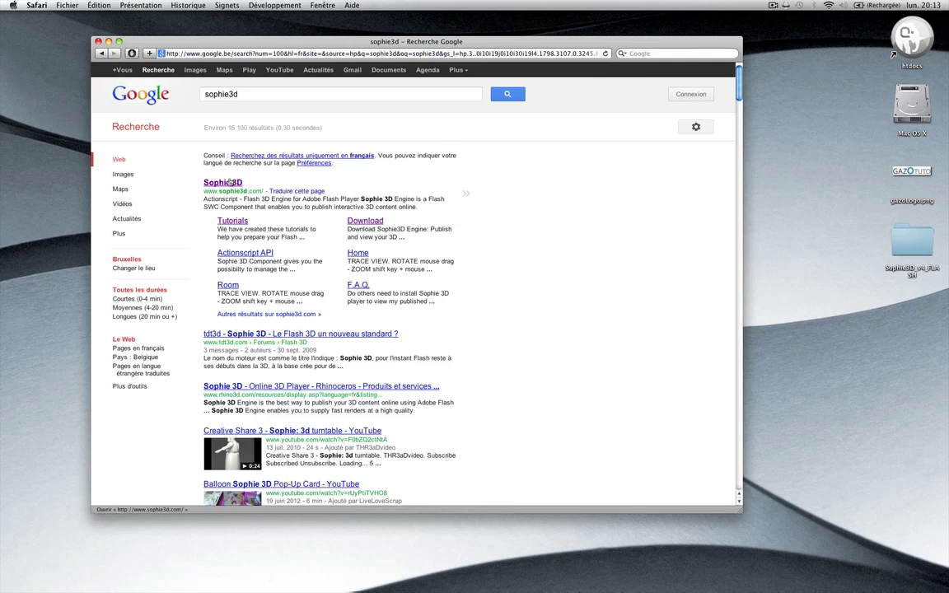
left_click(231, 182)
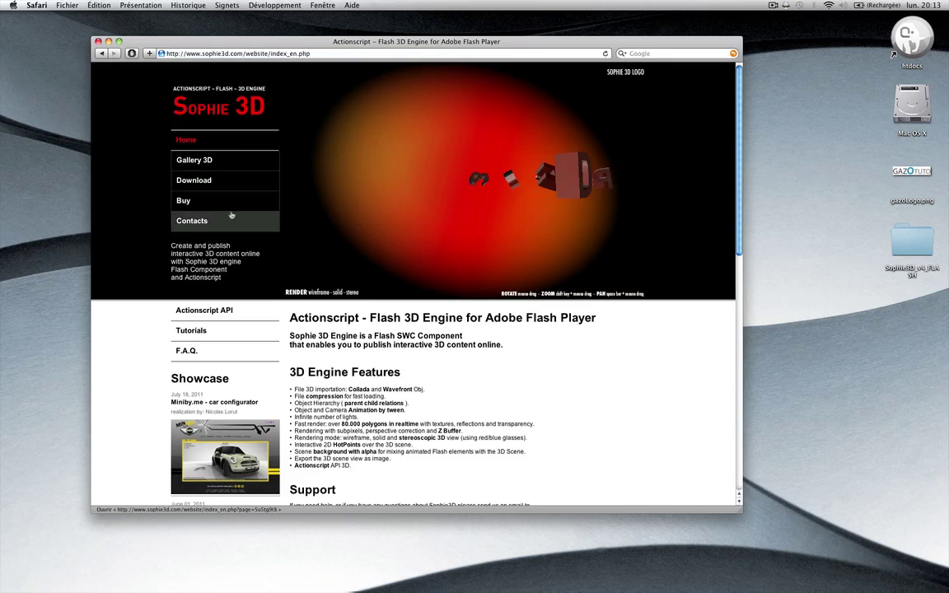
Step: View the Sophie 3D component's download page with its e-mail field and close the browser window
left_click(198, 181)
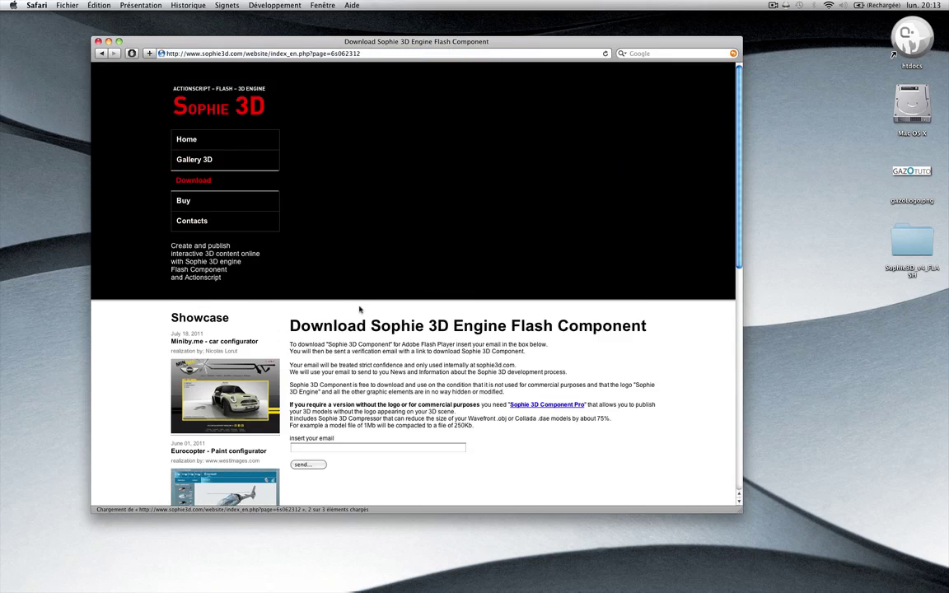
left_click(307, 449)
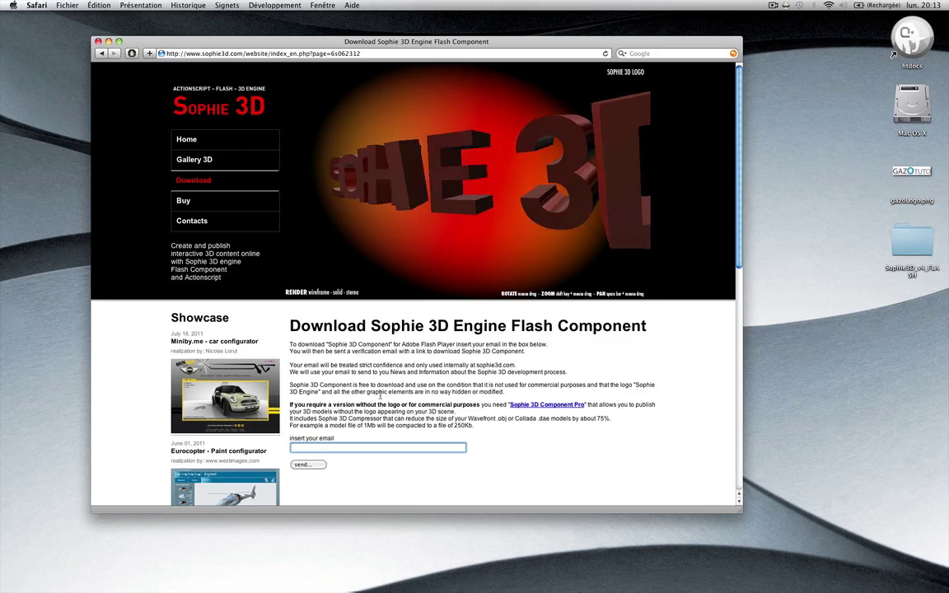
key("super+w")
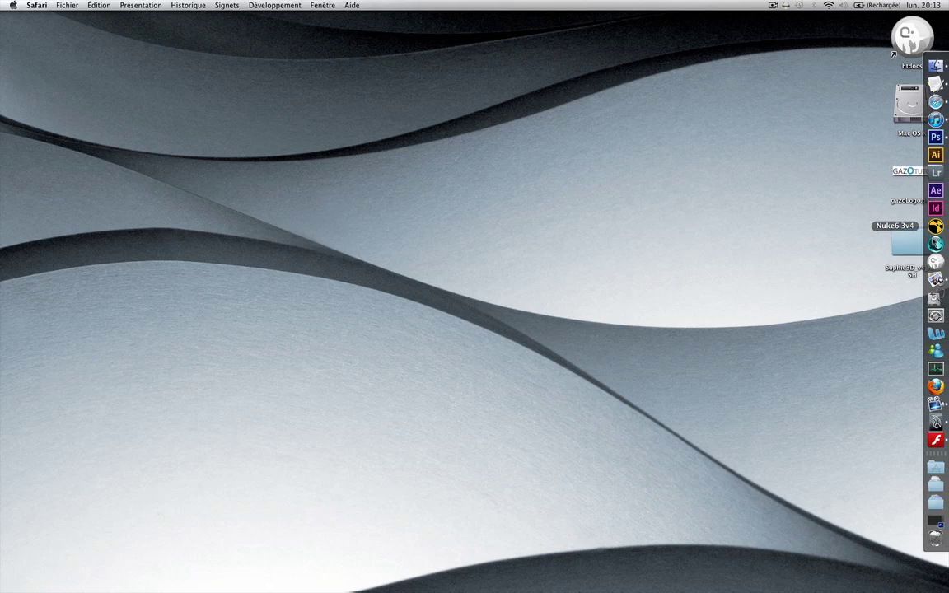
Step: Switch to Maya and create a small polygon cube near the centre of the grid
left_click(938, 420)
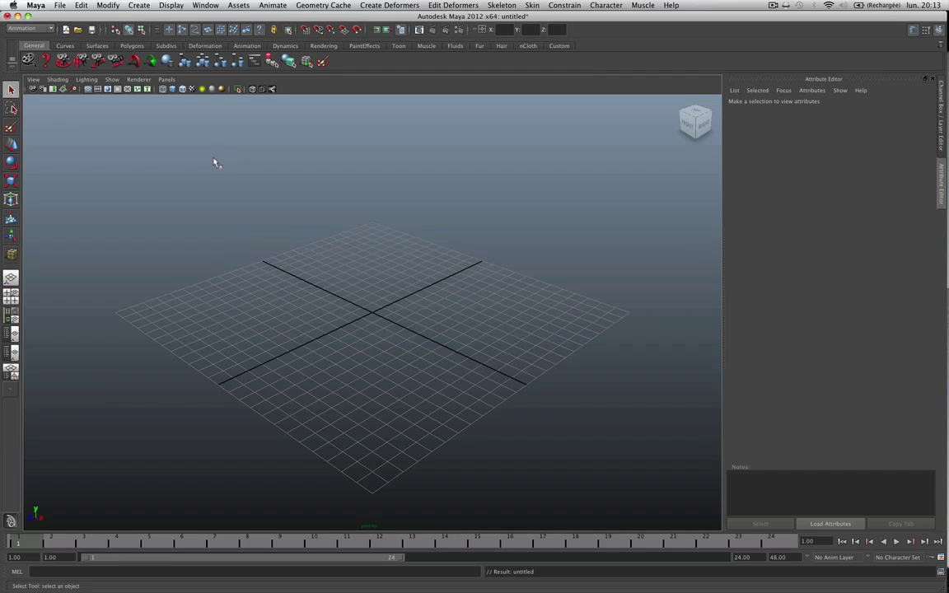
left_click(115, 5)
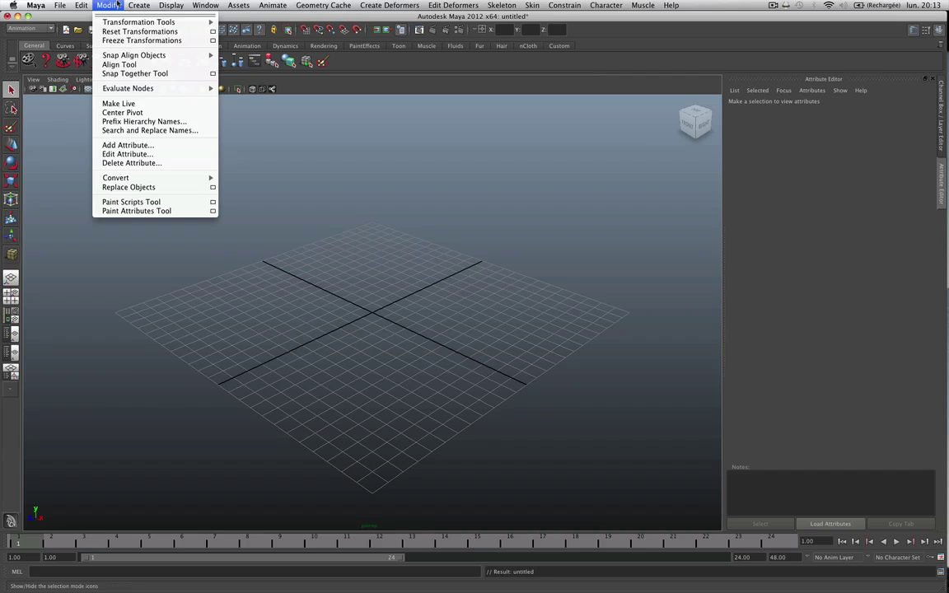
mouse_move(137, 5)
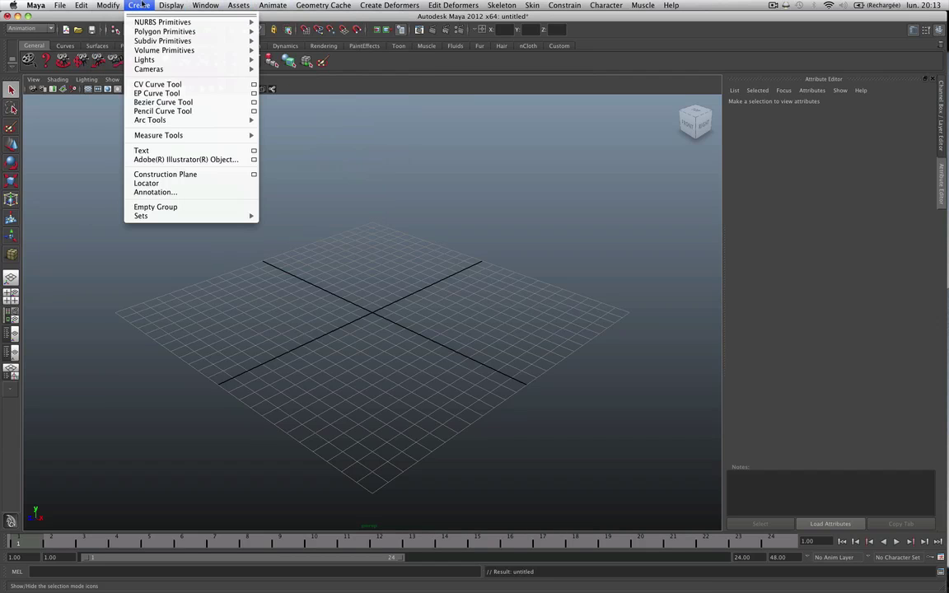
mouse_move(165, 31)
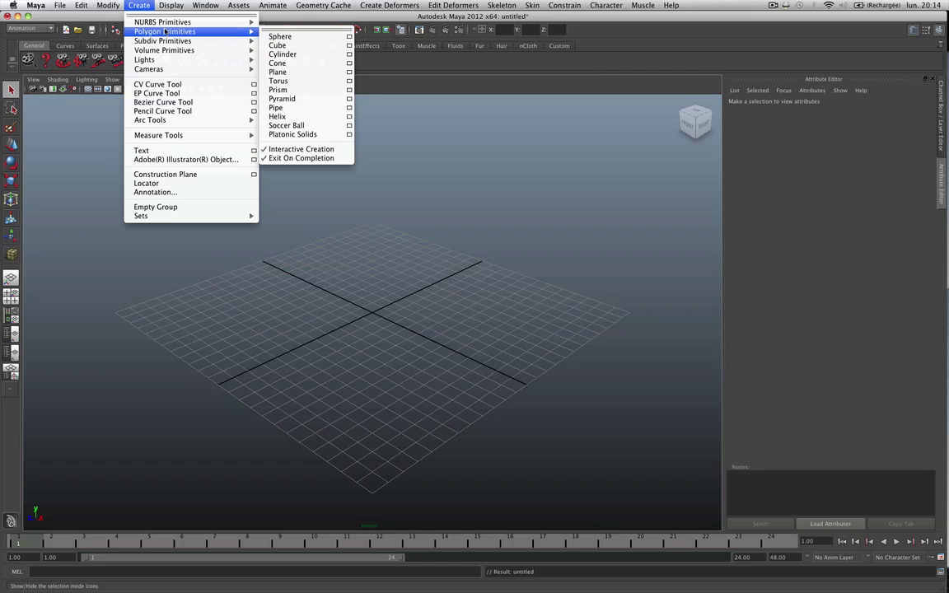
left_click(285, 46)
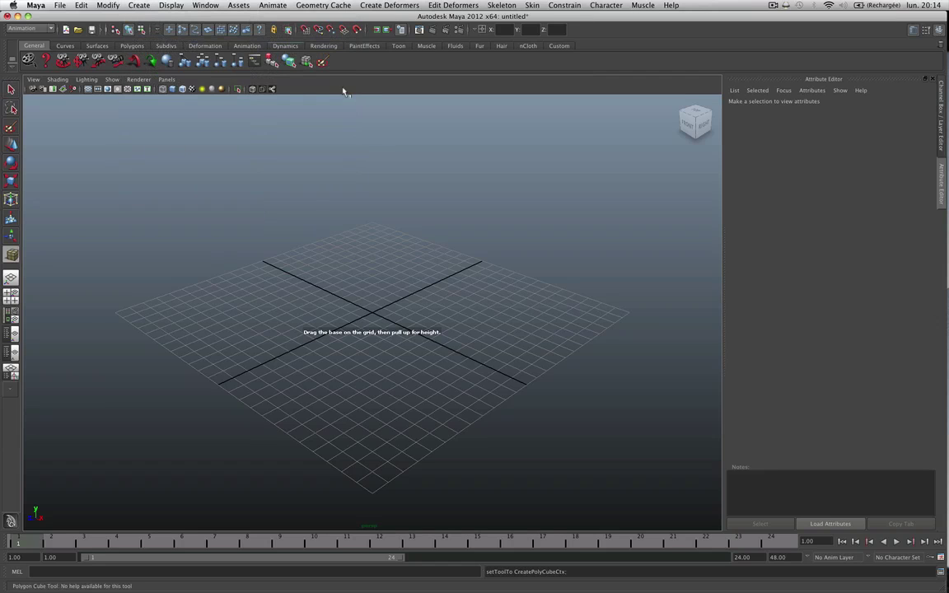
left_click(393, 322)
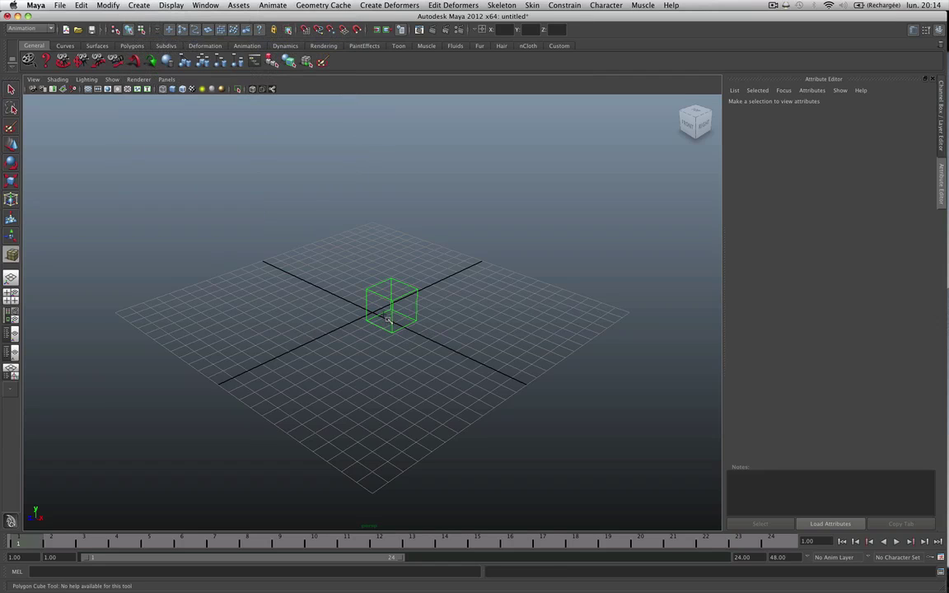
Step: Create a small polygon sphere on the grid beside the cube
left_click(142, 6)
mouse_move(164, 32)
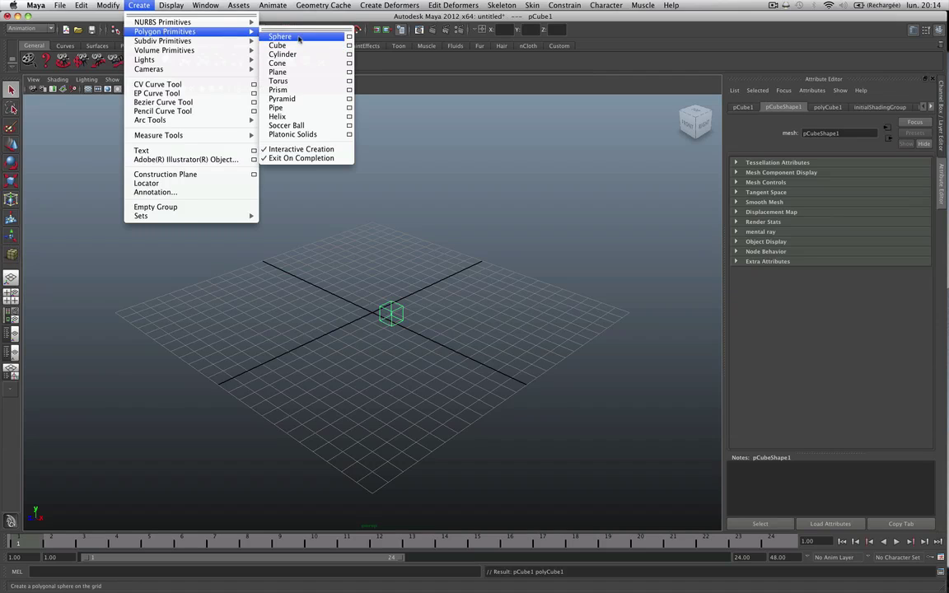
left_click(269, 35)
left_click_drag(353, 301, 371, 295)
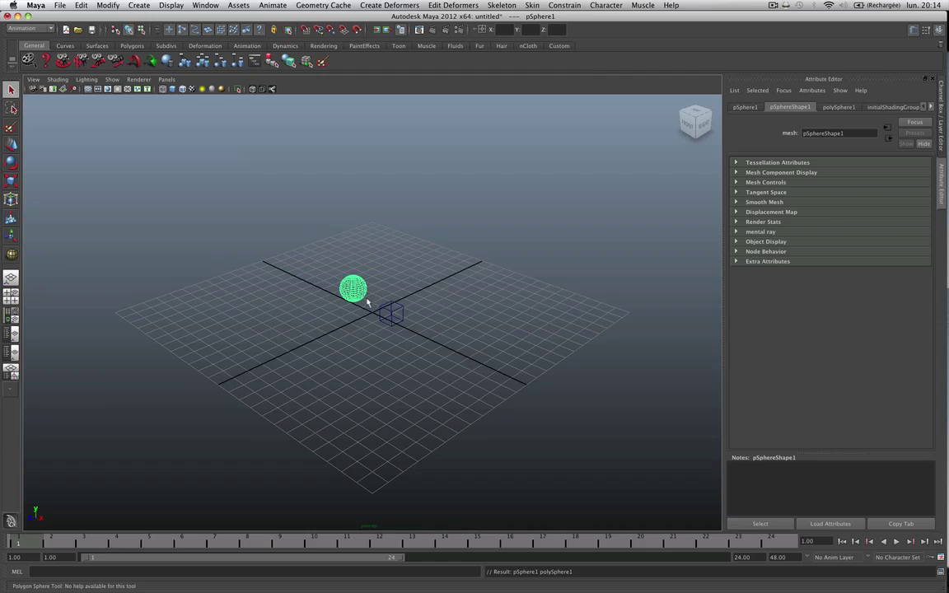
Step: Create a polygon plane around the grid's centre, large enough to extend beneath both the cube and the sphere
left_click(139, 5)
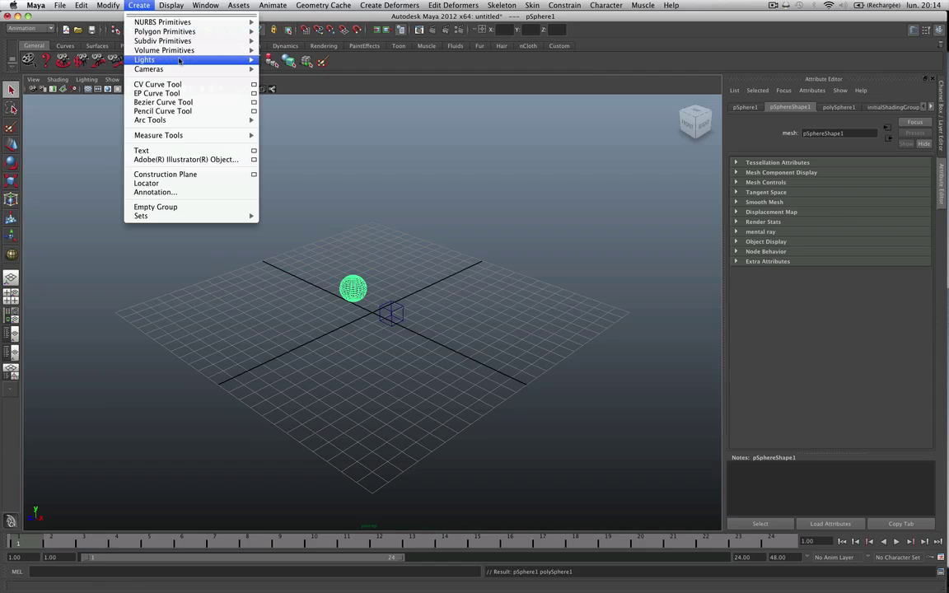
mouse_move(165, 32)
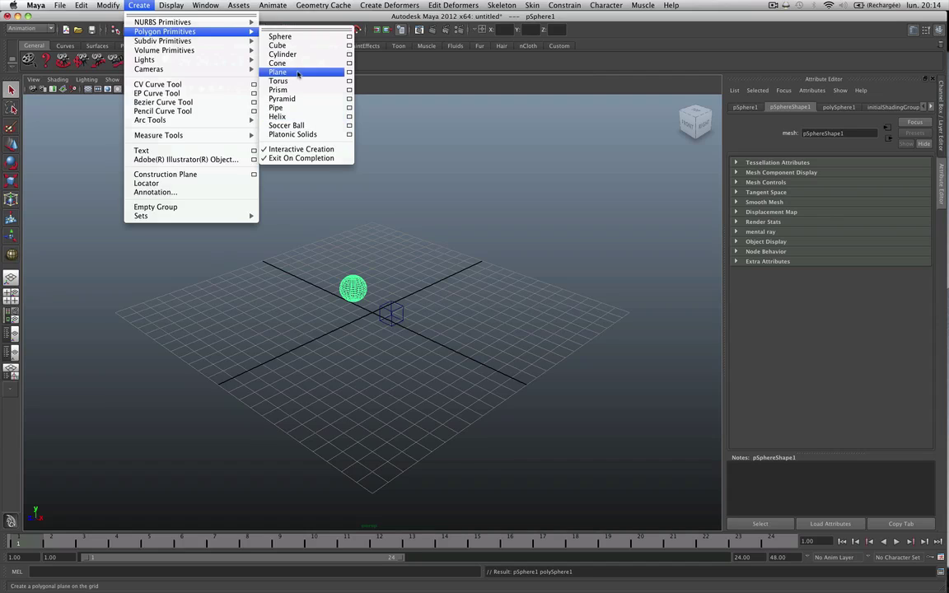
left_click(271, 71)
left_click_drag(379, 318, 339, 286)
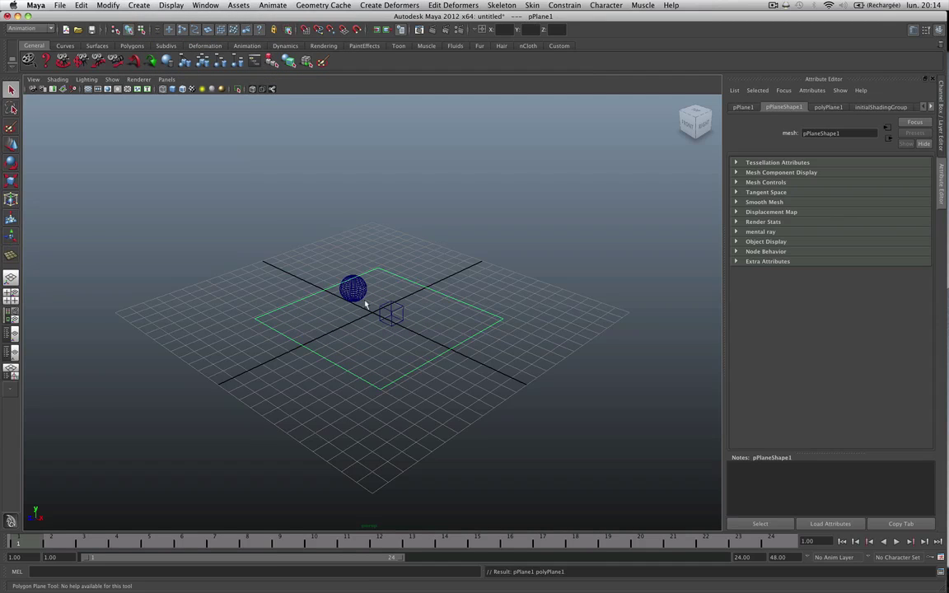
Step: Select the sphere and the cube together with the Move tool active, and display the viewport objects shaded
key("w")
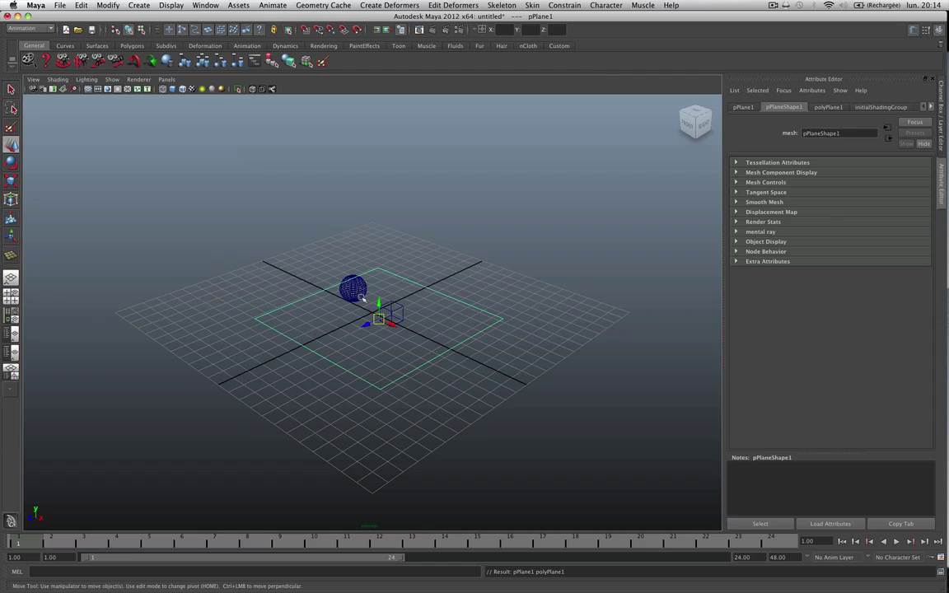
left_click_drag(339, 294, 345, 290, "alt")
left_click(353, 288)
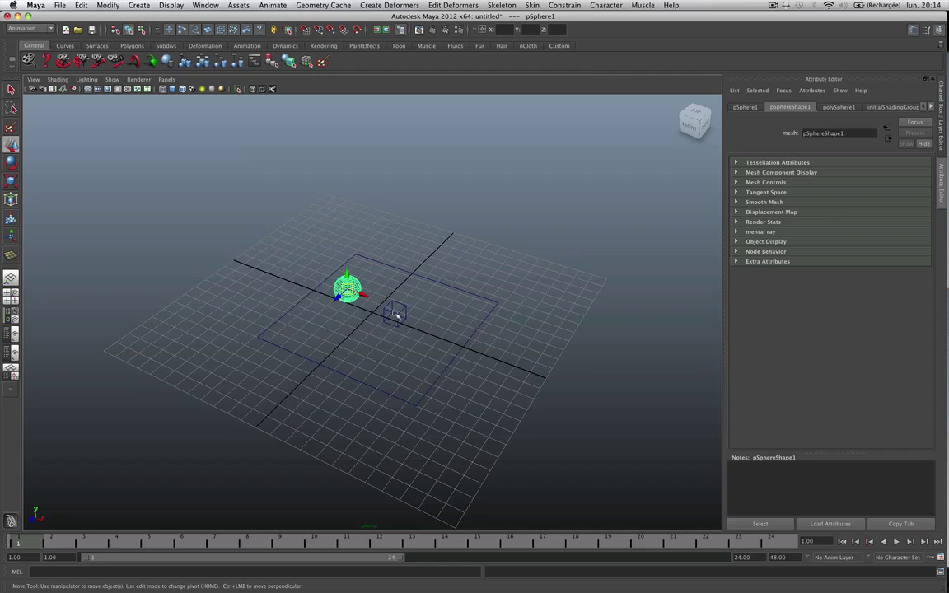
left_click(396, 314)
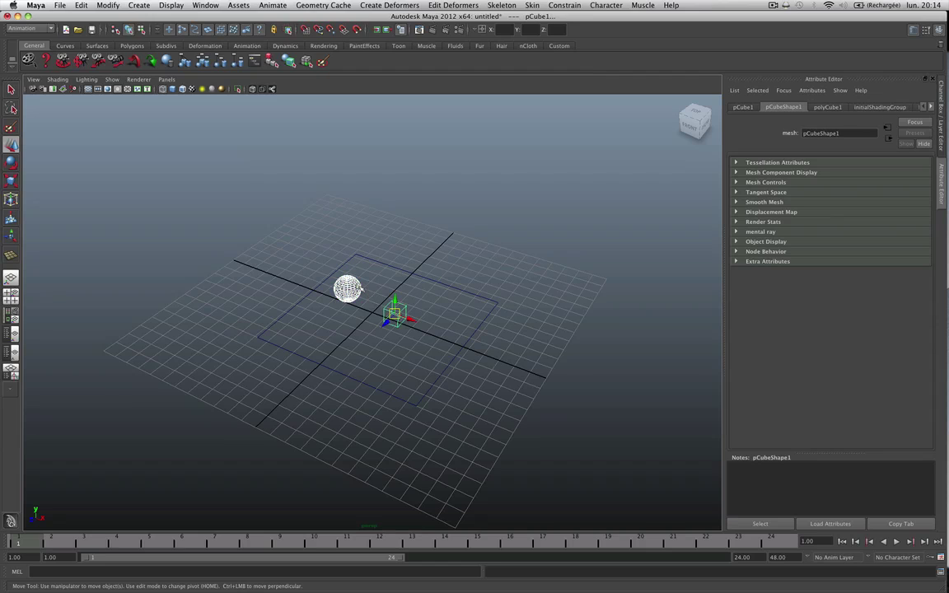
left_click(164, 88)
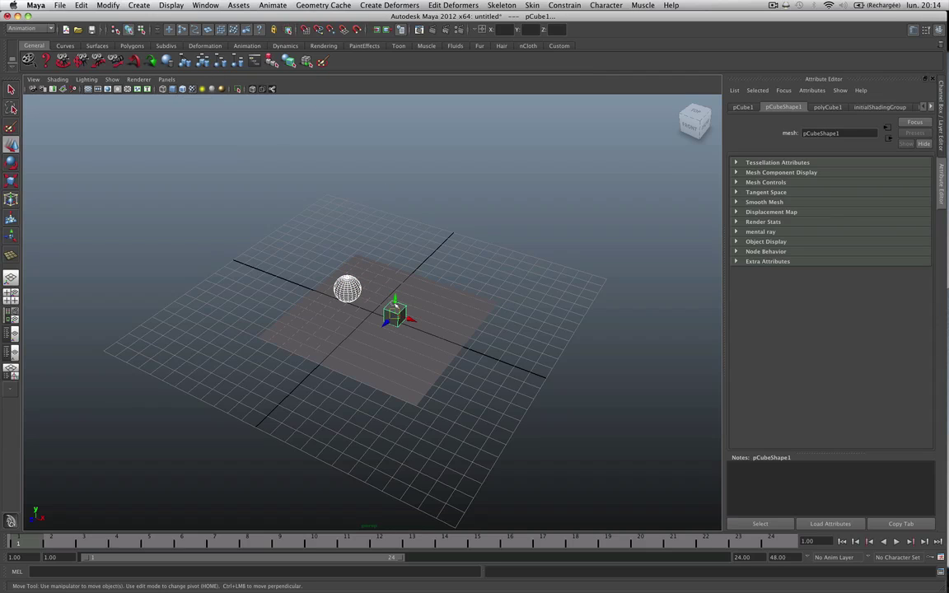
Step: Move the sphere, cube and plane together below the grid, bringing the plane to about Y -2.26 cm
left_click_drag(396, 301, 397, 315)
key("super+z")
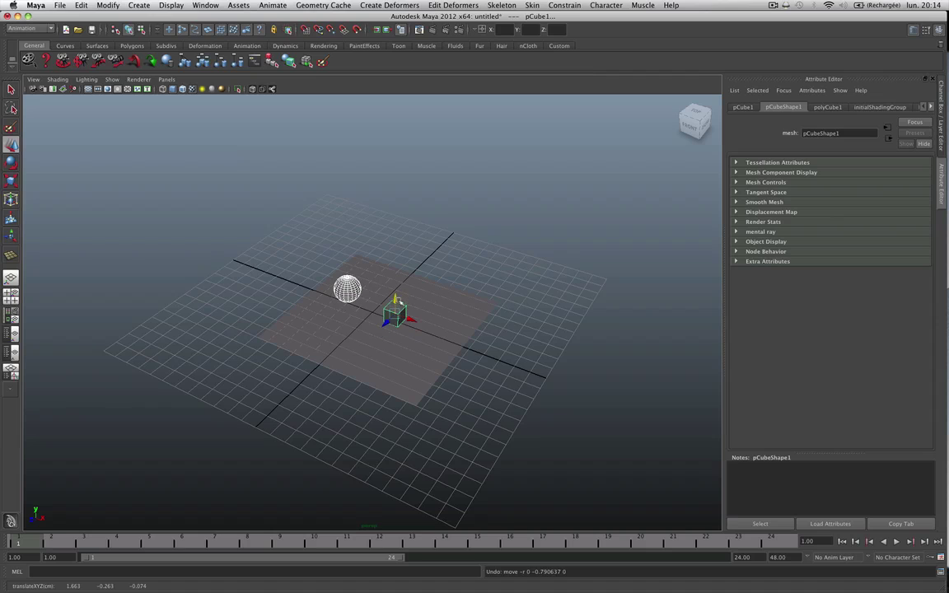
left_click(407, 321, "shift")
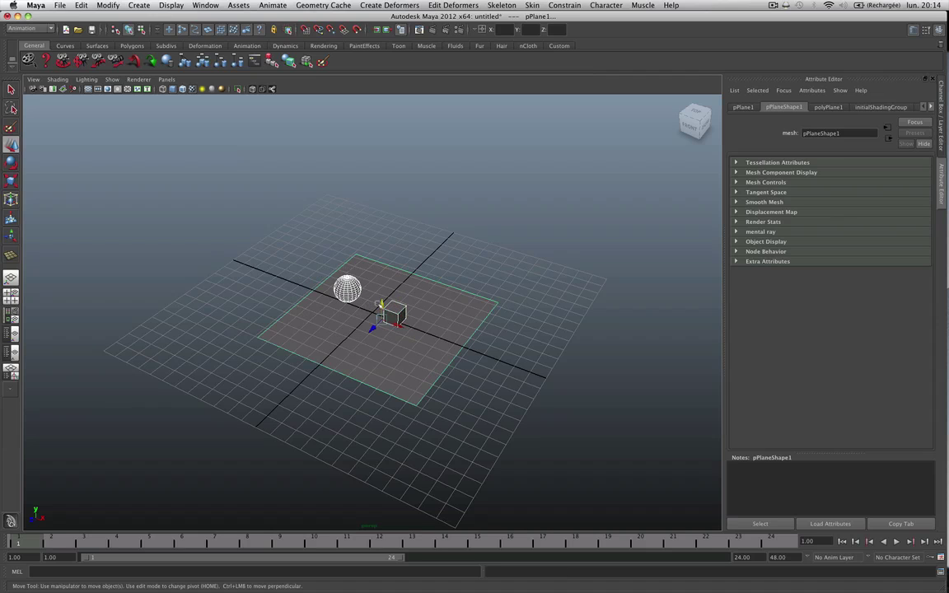
left_click_drag(407, 321, 285, 304, "alt")
left_click_drag(374, 359, 425, 381, "alt")
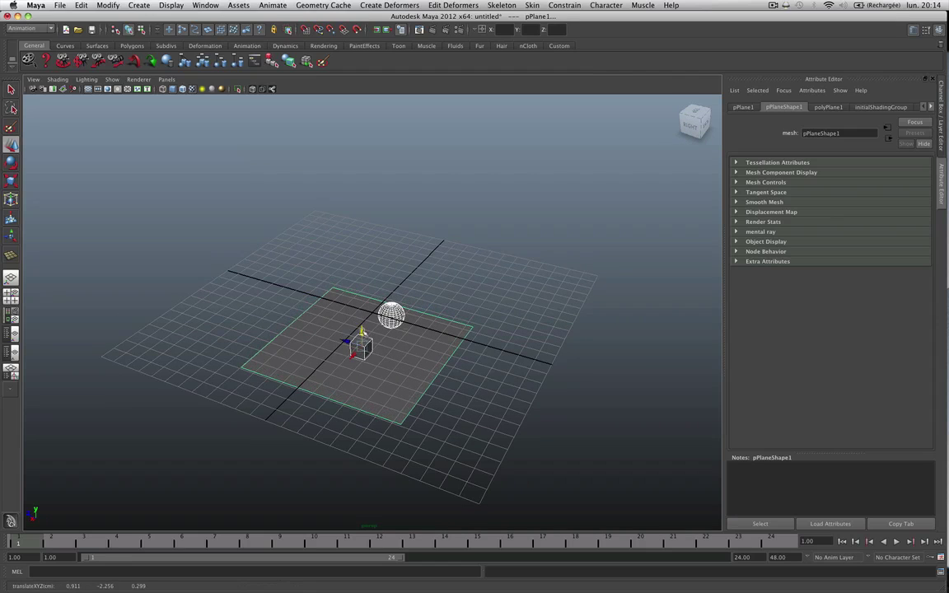
left_click_drag(484, 341, 660, 367, "alt")
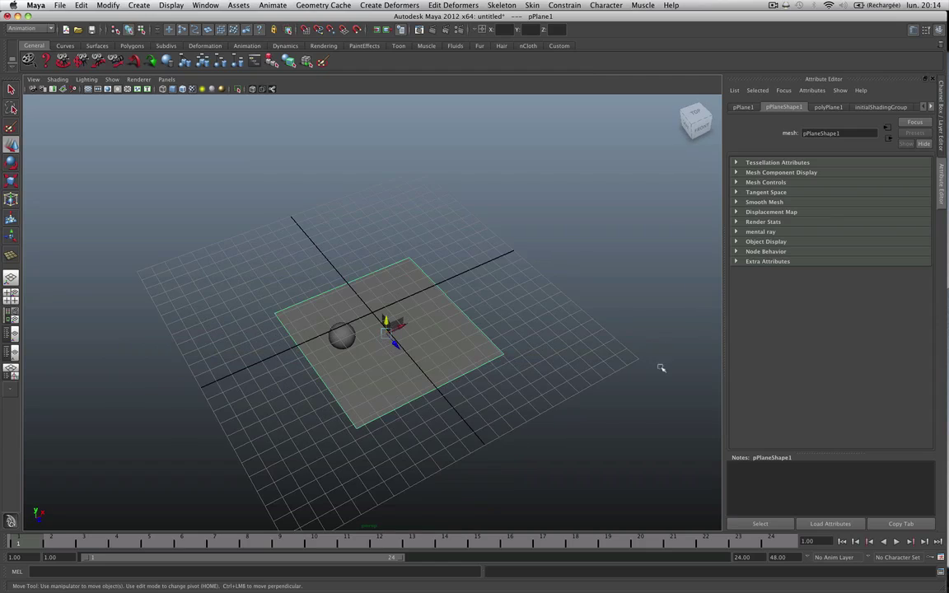
left_click_drag(476, 382, 398, 381, "alt")
Step: Create a Lambert material in the Hypershade and set its colour to red with hue 0, saturation 0.964 and value 0.940
left_click(403, 329)
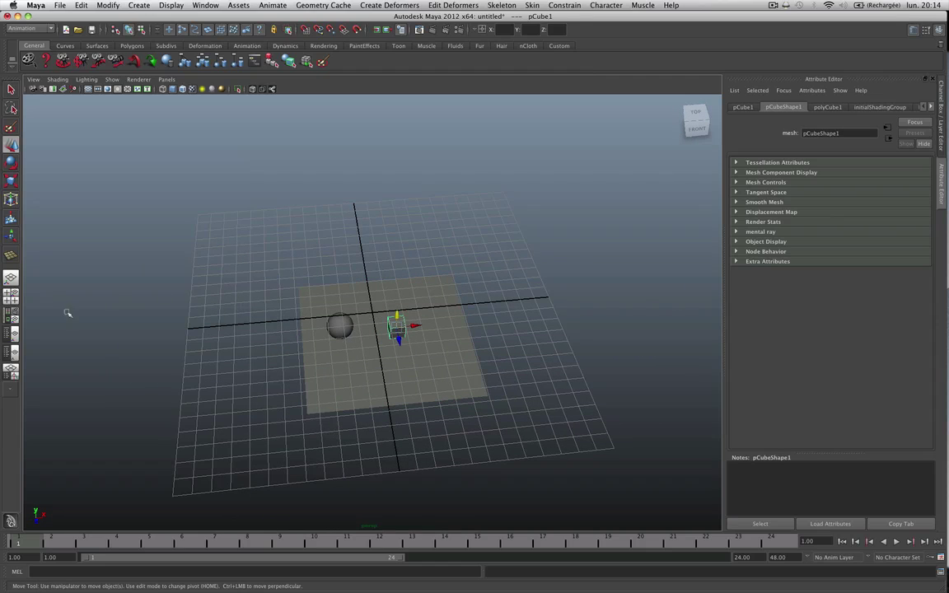
left_click(10, 289)
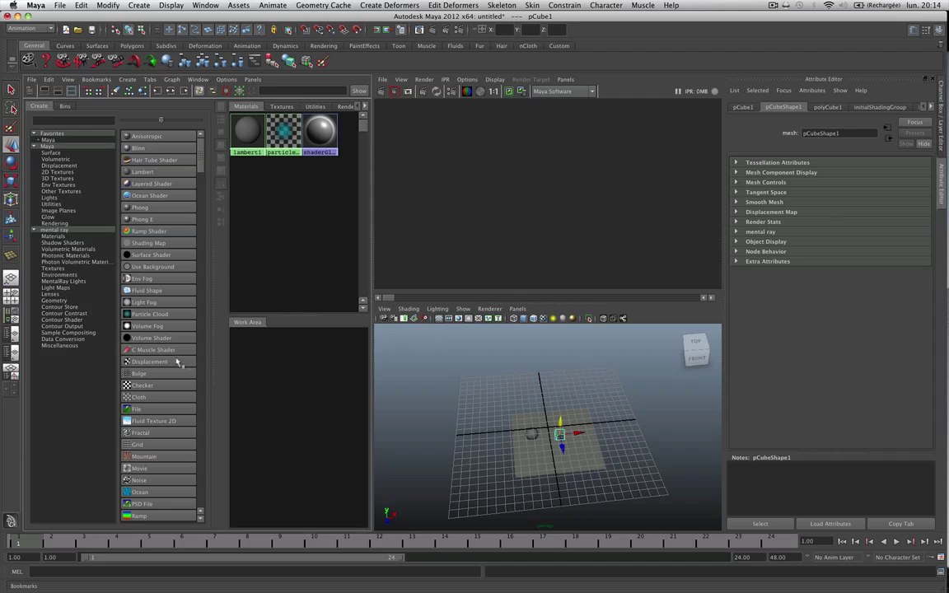
left_click(151, 174)
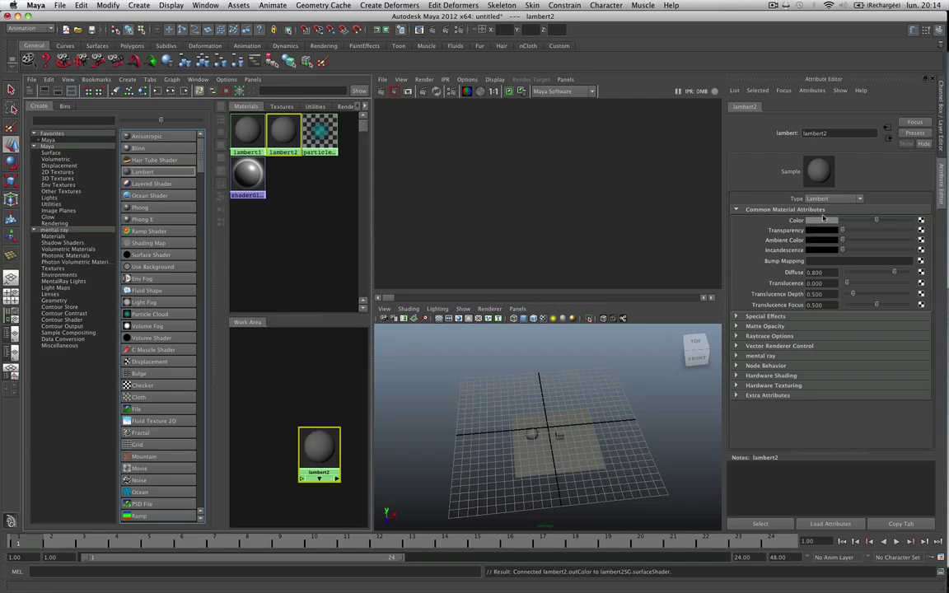
left_click(824, 221)
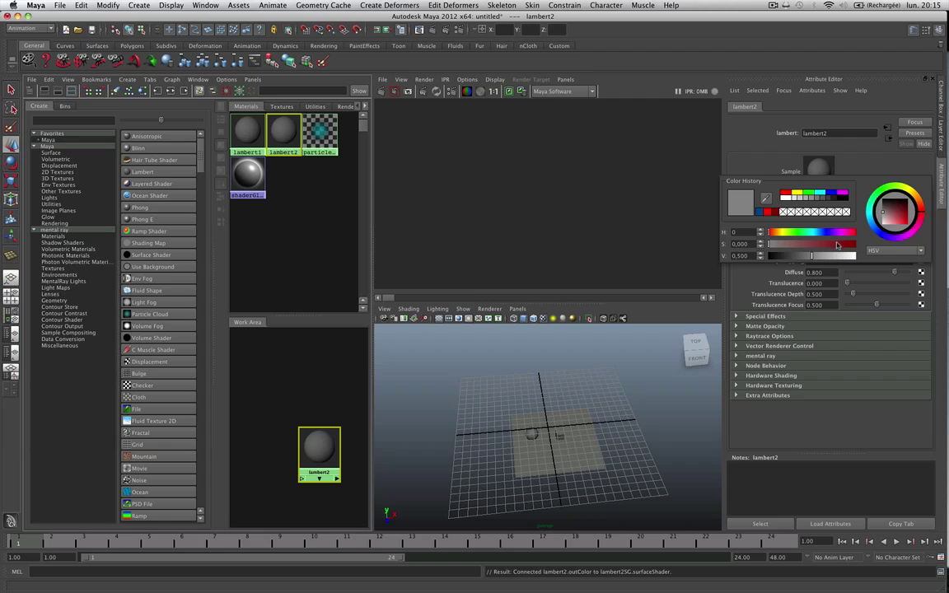
left_click_drag(838, 246, 854, 258)
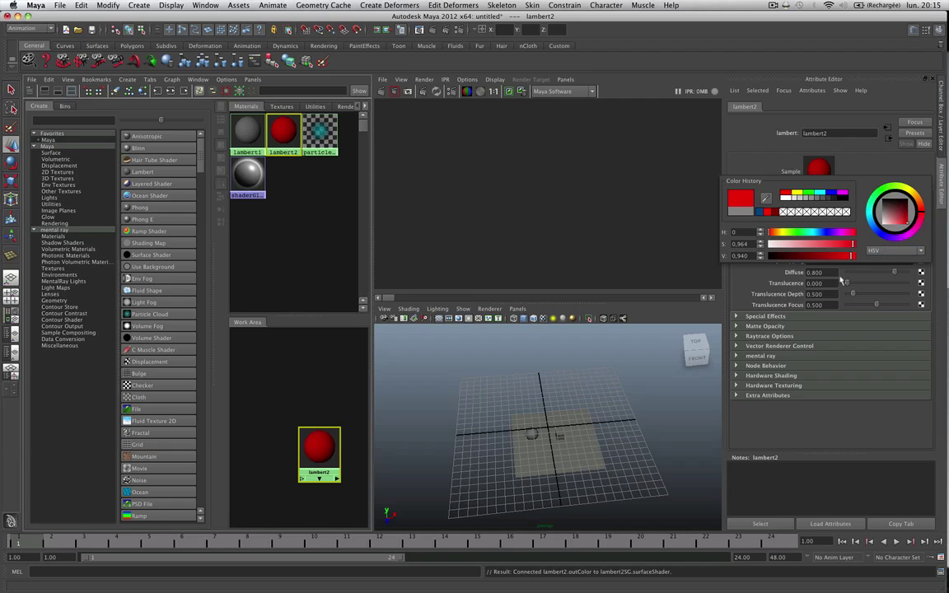
Step: Assign the red Lambert material to the cube in the perspective view
scroll(574, 450, "up", 10)
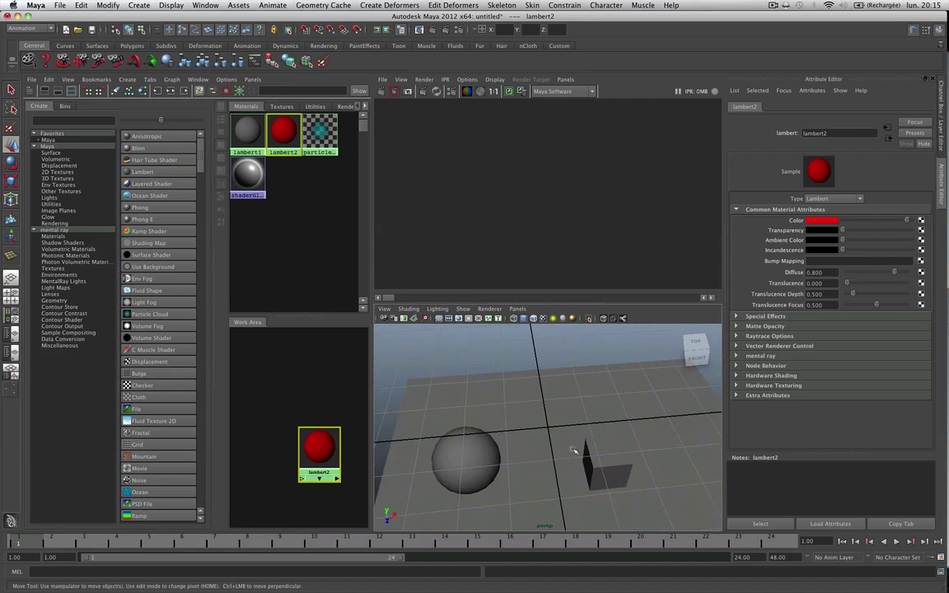
middle_click_drag(326, 462, 626, 465)
scroll(627, 465, "down", 3)
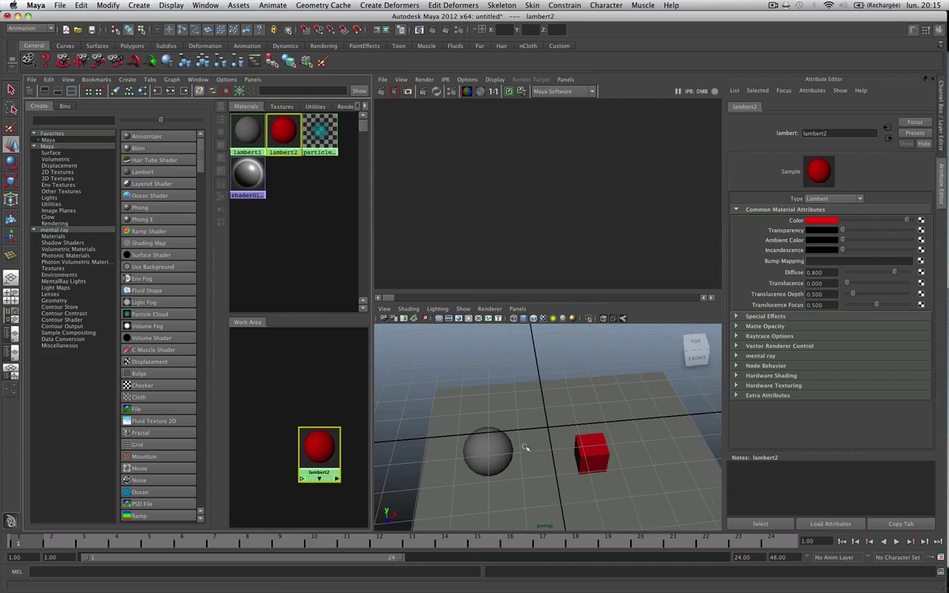
Step: Create another Lambert material in the Hypershade and connect a File texture to its color
left_click(486, 449)
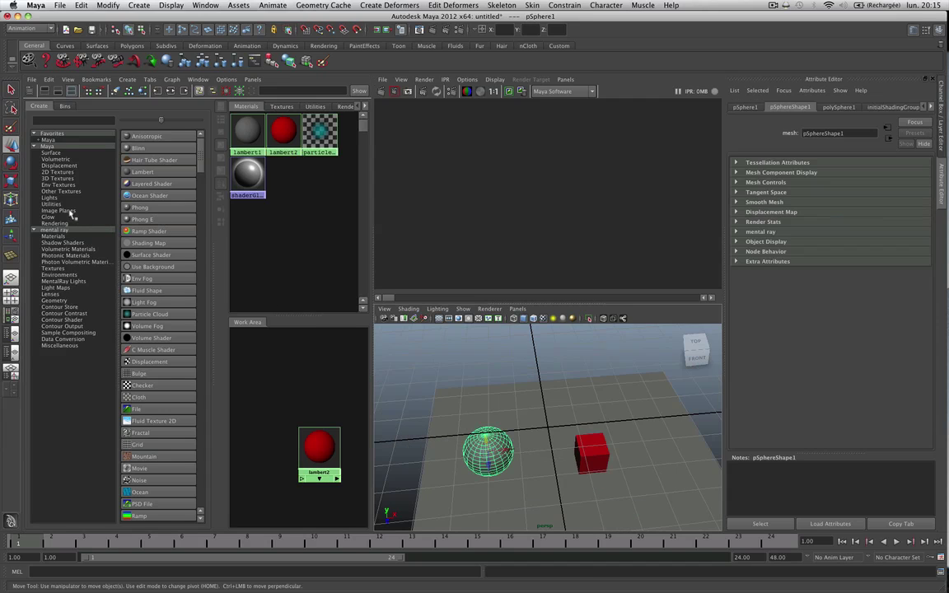
left_click(162, 172)
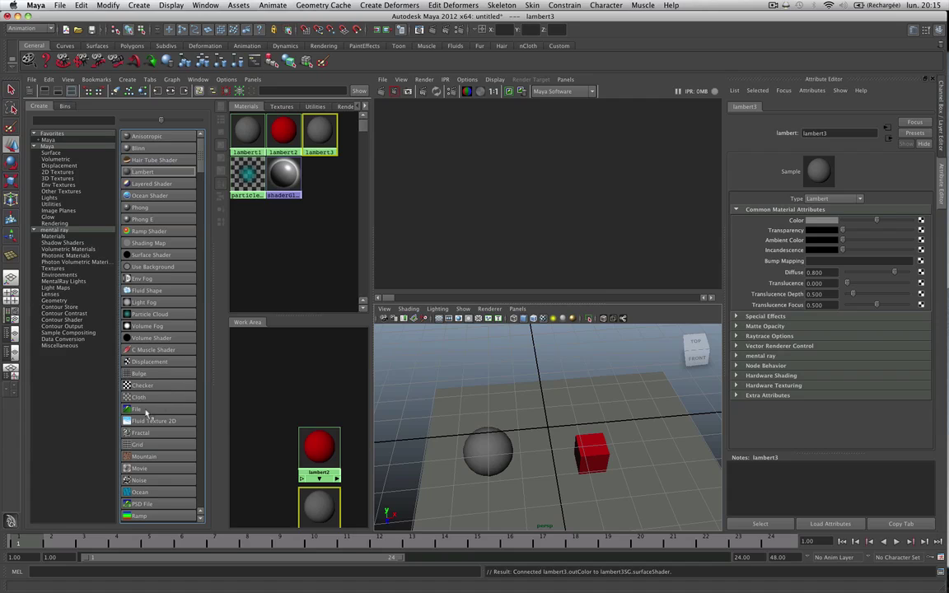
middle_click_drag(146, 413, 323, 503)
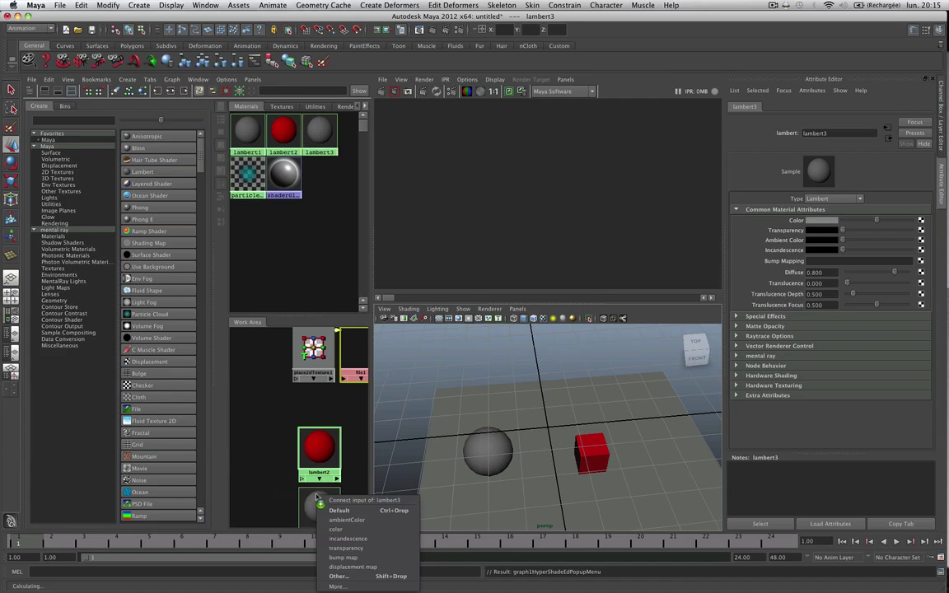
left_click(356, 530)
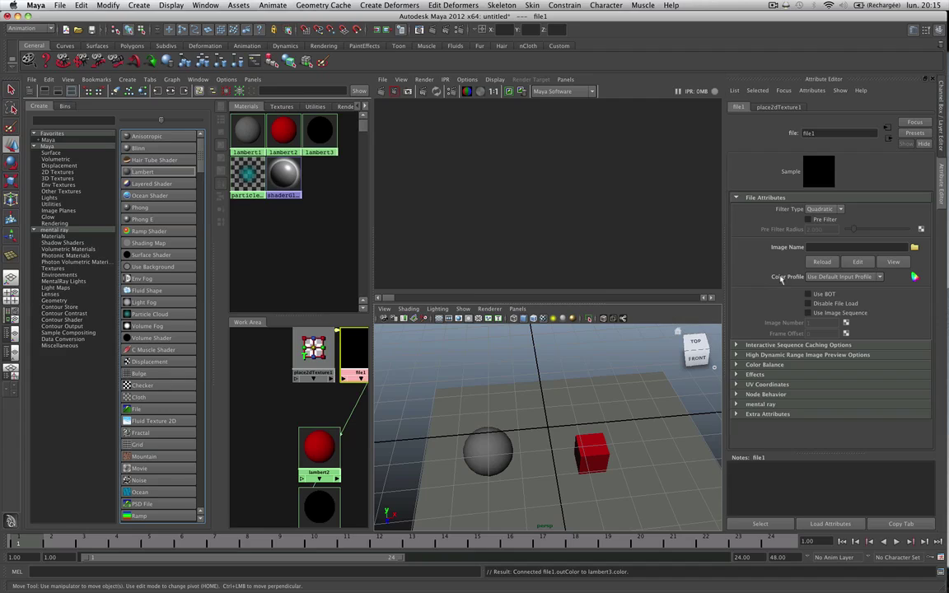
Step: Switch to Safari, search Google Images for "hdri", view the rocky landscape panorama and close the browser window
mouse_move(936, 120)
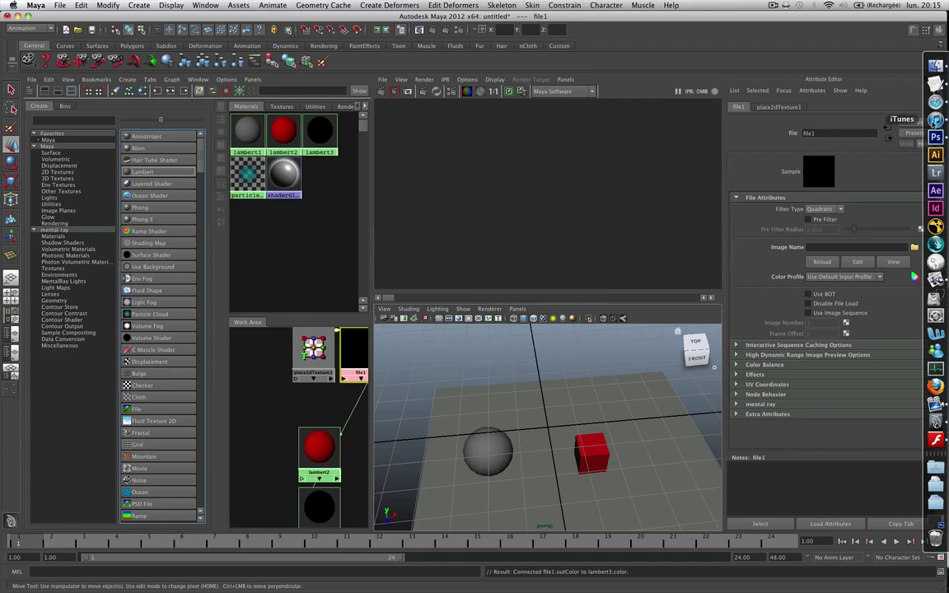
left_click(935, 102)
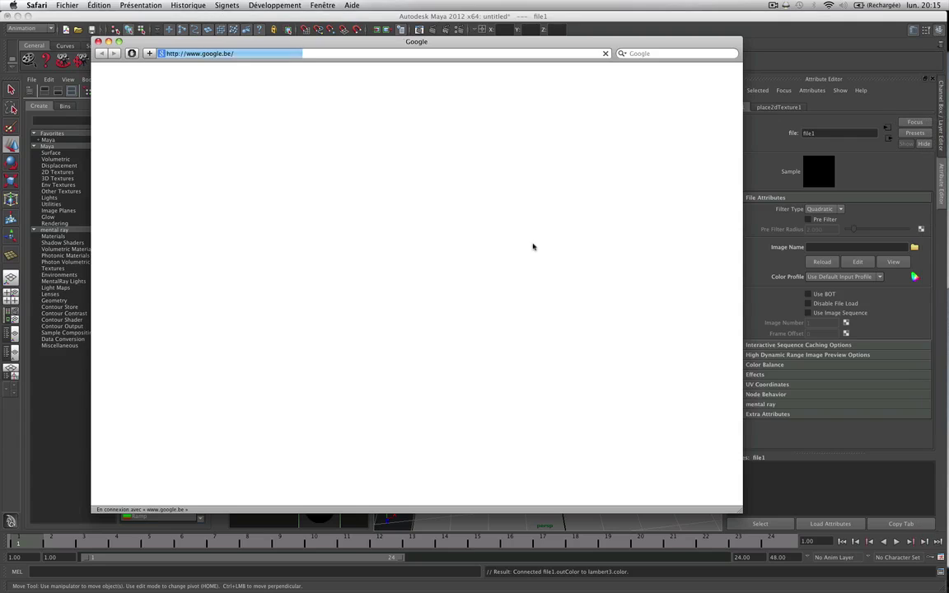
type("hdri")
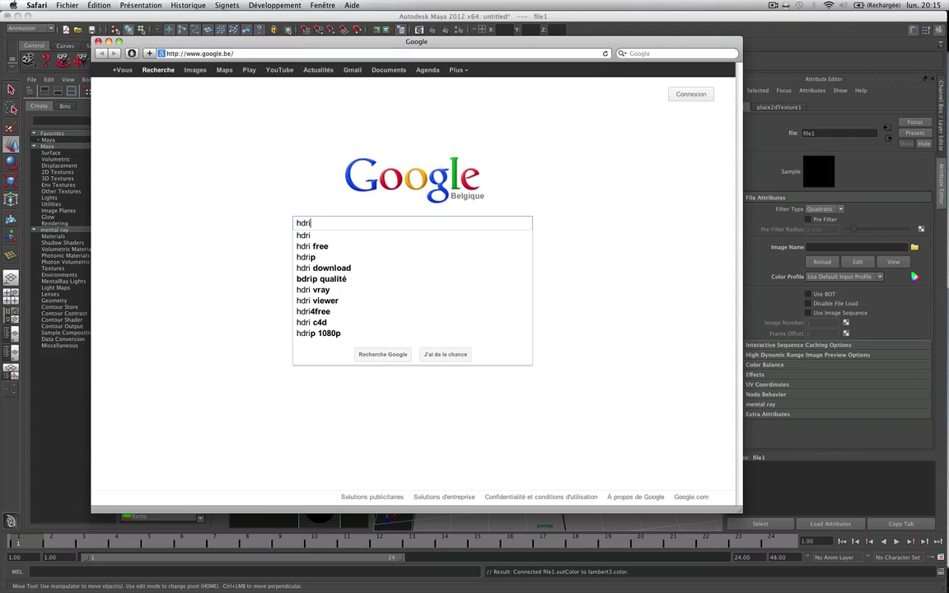
key("Return")
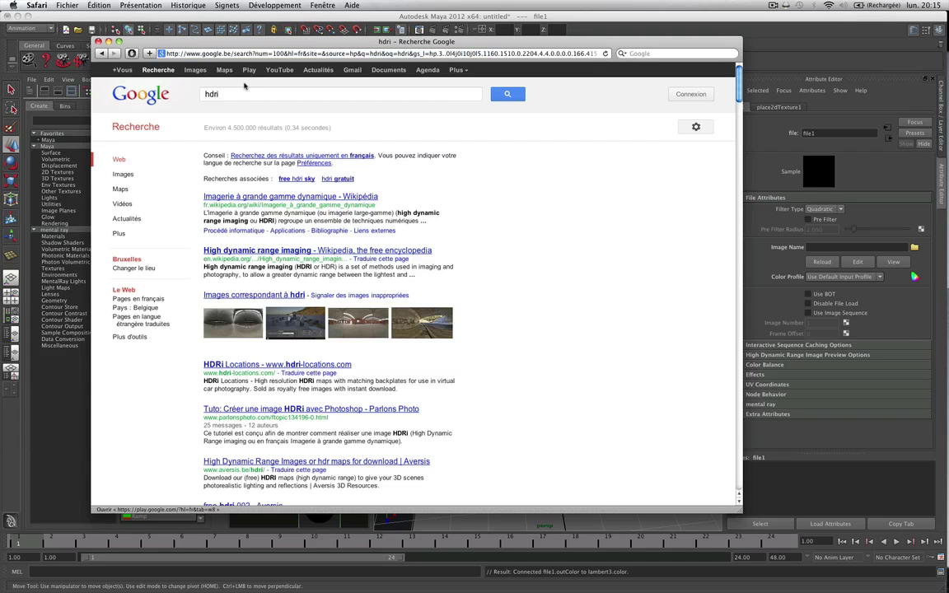
left_click(195, 70)
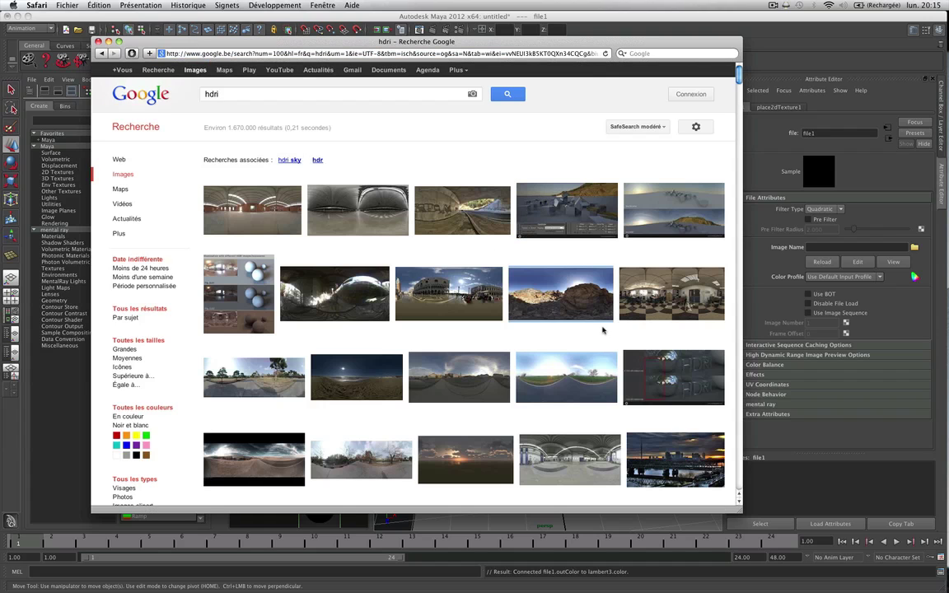
left_click(584, 316)
left_click_drag(358, 326, 684, 284)
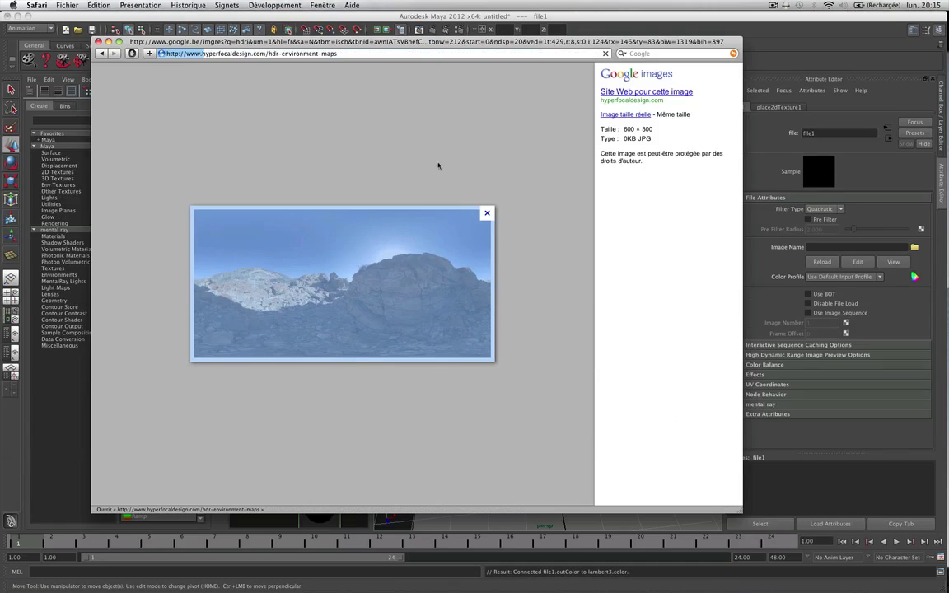
key("super+w")
Step: Load hdri_02.jpg from the Desktop into the file texture and assign the textured Lambert material to the sphere
left_click(914, 248)
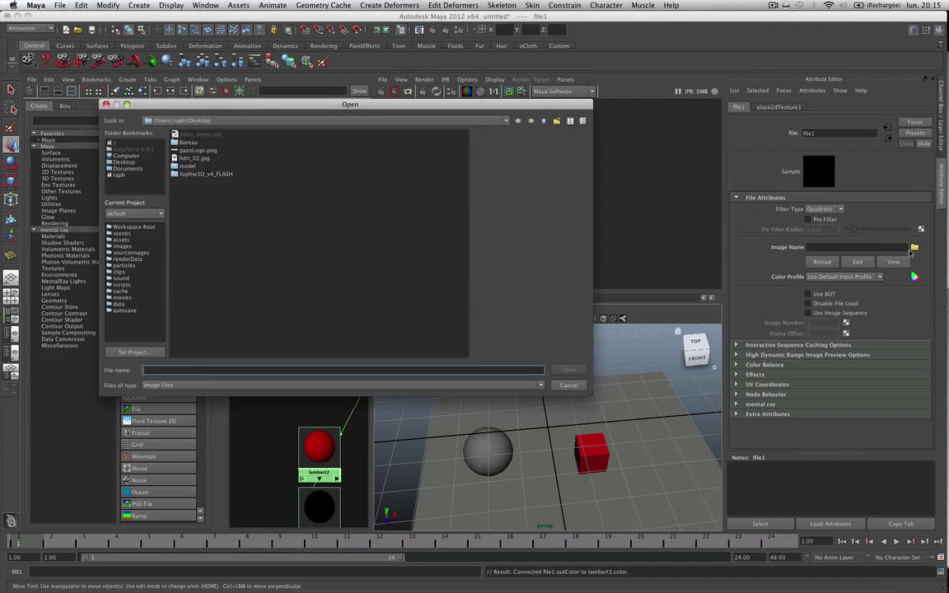
double_click(196, 159)
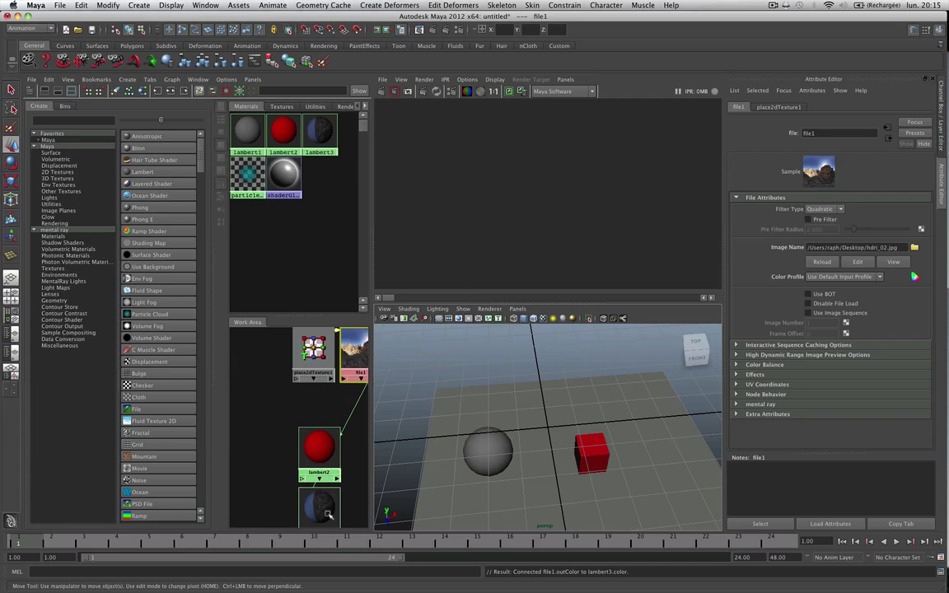
middle_click_drag(328, 514, 494, 453)
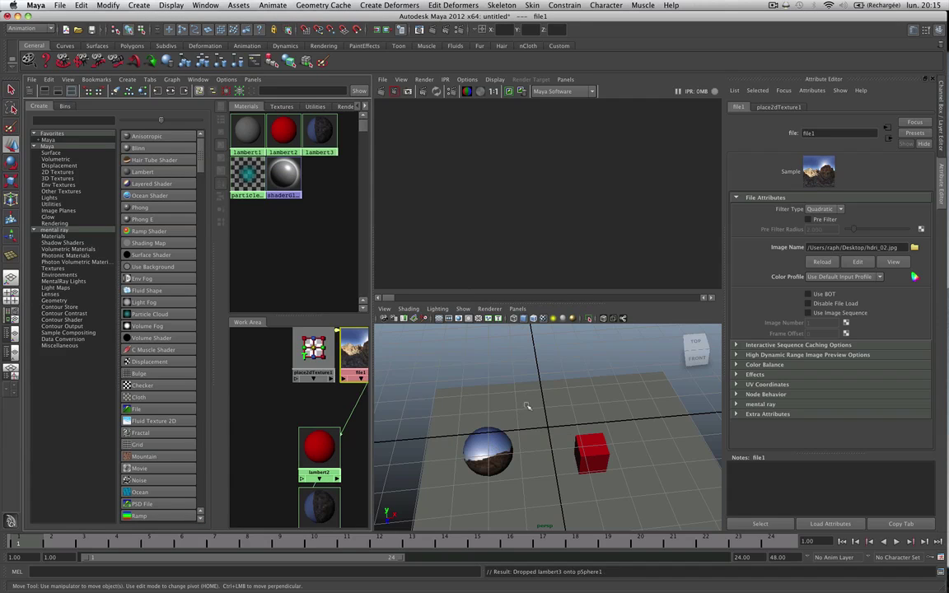
left_click_drag(523, 427, 493, 447, "alt")
scroll(346, 449, "down", 2)
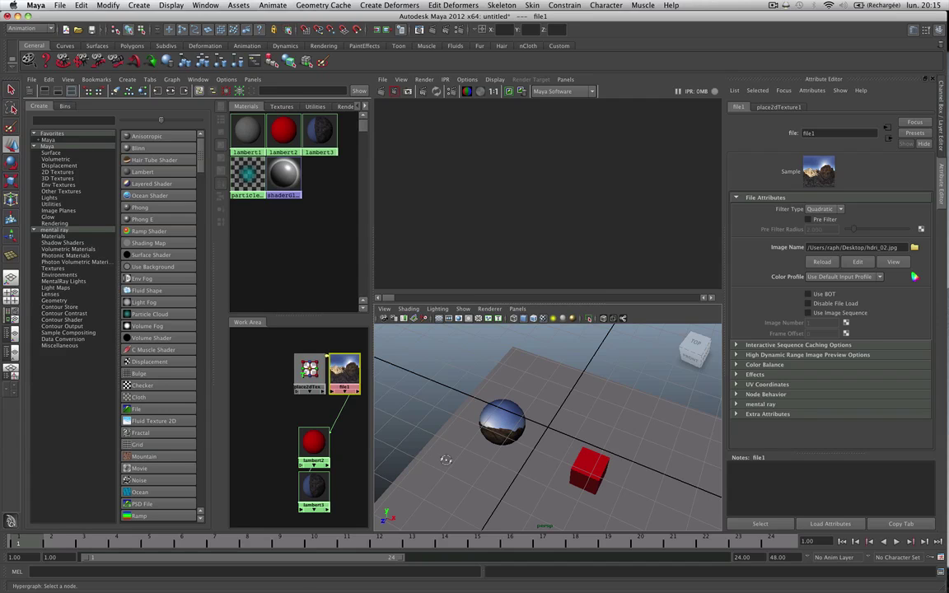
scroll(446, 459, "down", 3)
scroll(448, 460, "up", 3)
key("space")
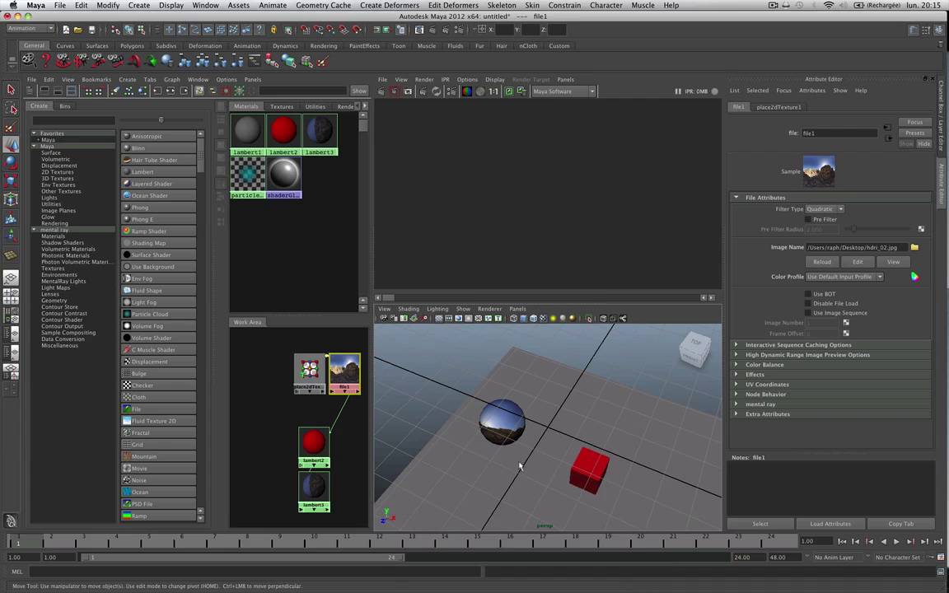
left_click_drag(519, 466, 487, 452, "alt")
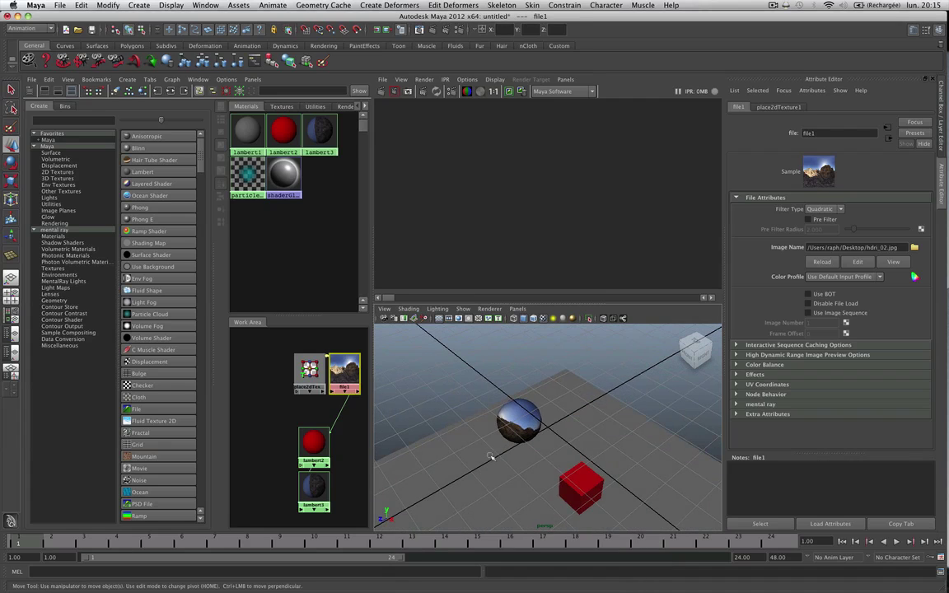
Step: Create another Lambert material coloured red, and change the cube's existing Lambert material to dark teal
left_click(144, 172)
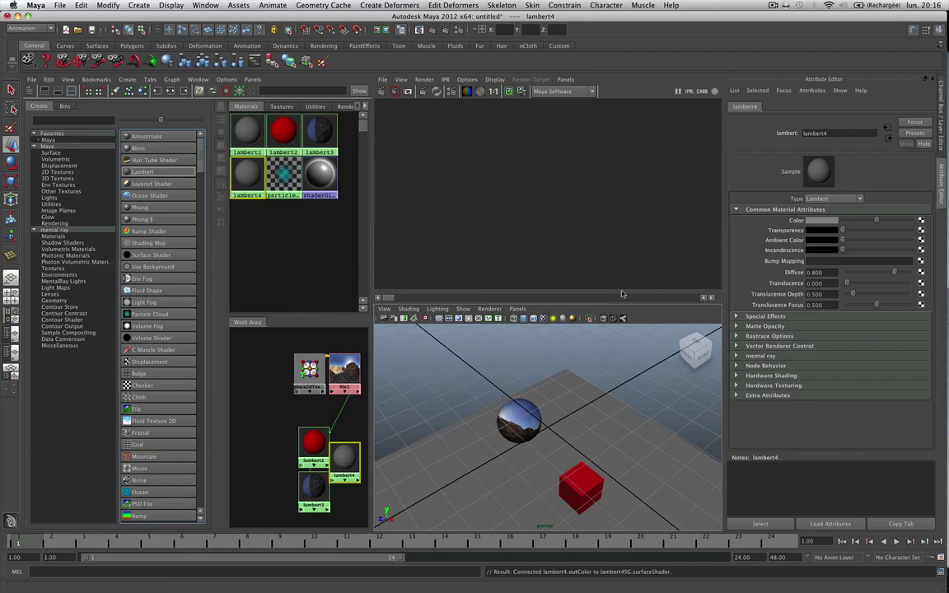
left_click(827, 220)
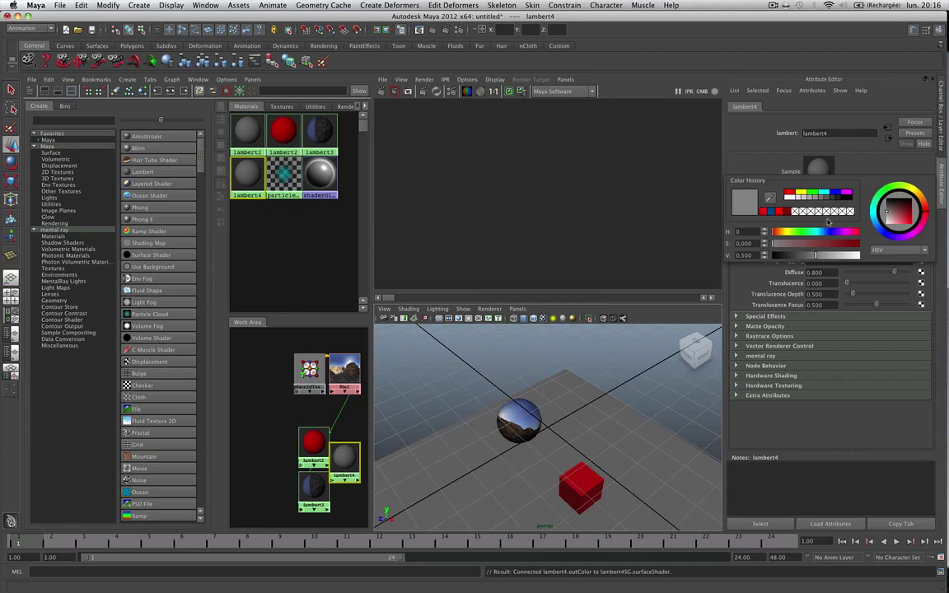
mouse_move(813, 245)
left_mouse_down()
mouse_move(854, 245)
mouse_move(817, 233)
left_mouse_up()
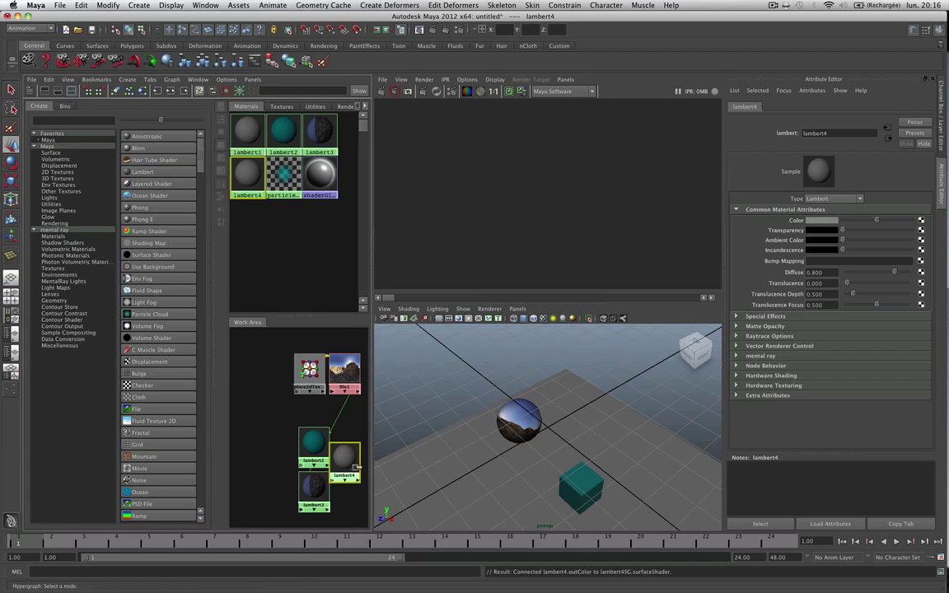
left_click(812, 220)
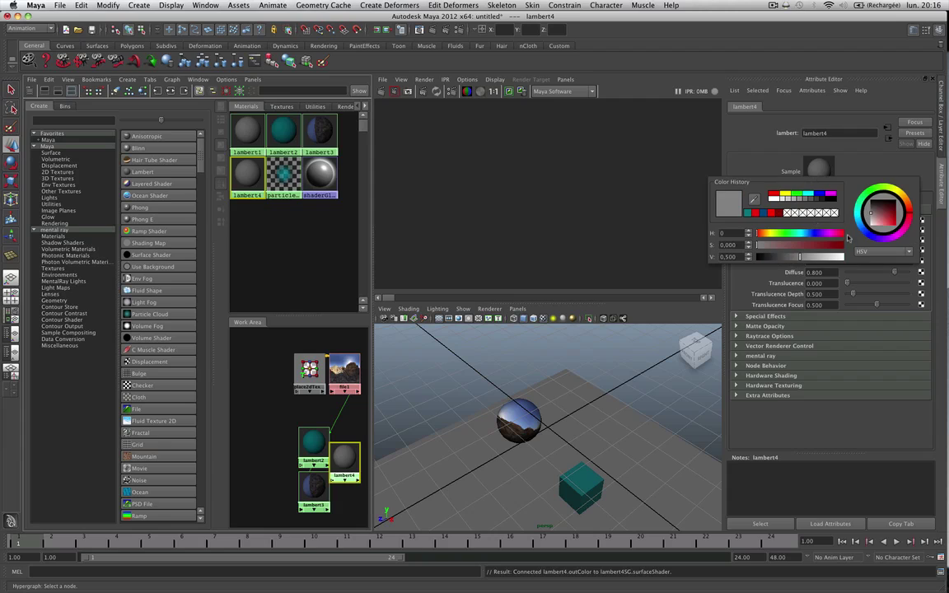
left_click_drag(762, 245, 840, 257)
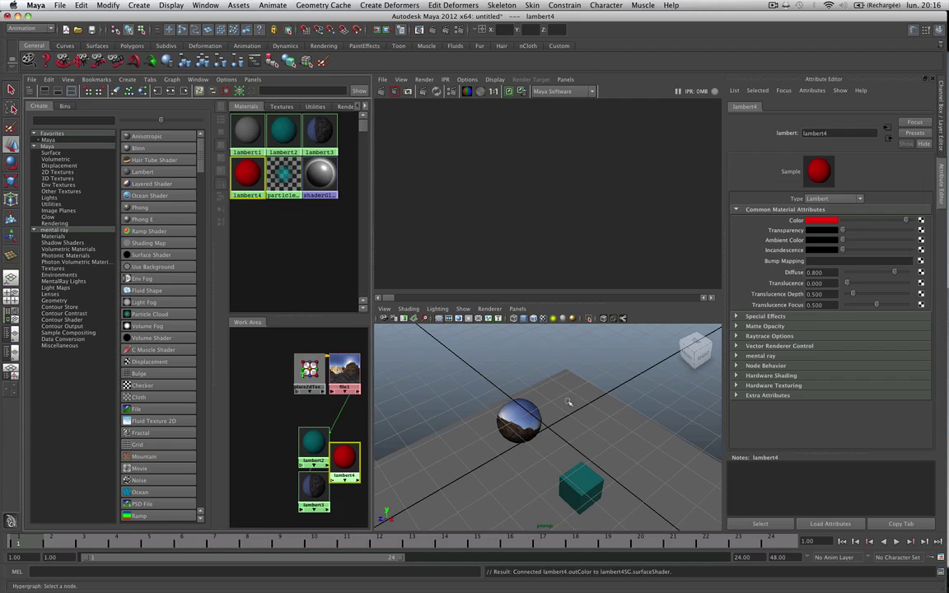
Step: Assign the new red Lambert material to the plane and the teal Lambert material to the cube
middle_click_drag(343, 455, 577, 486)
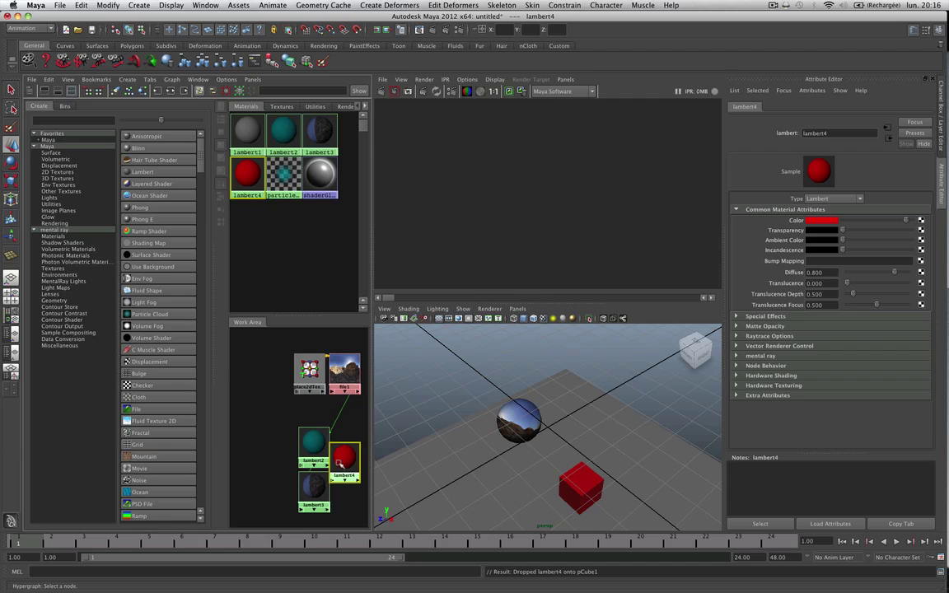
middle_click_drag(344, 457, 414, 422)
middle_click_drag(312, 440, 578, 486)
left_click(609, 457)
left_click_drag(609, 457, 539, 416, "alt")
left_click(575, 472)
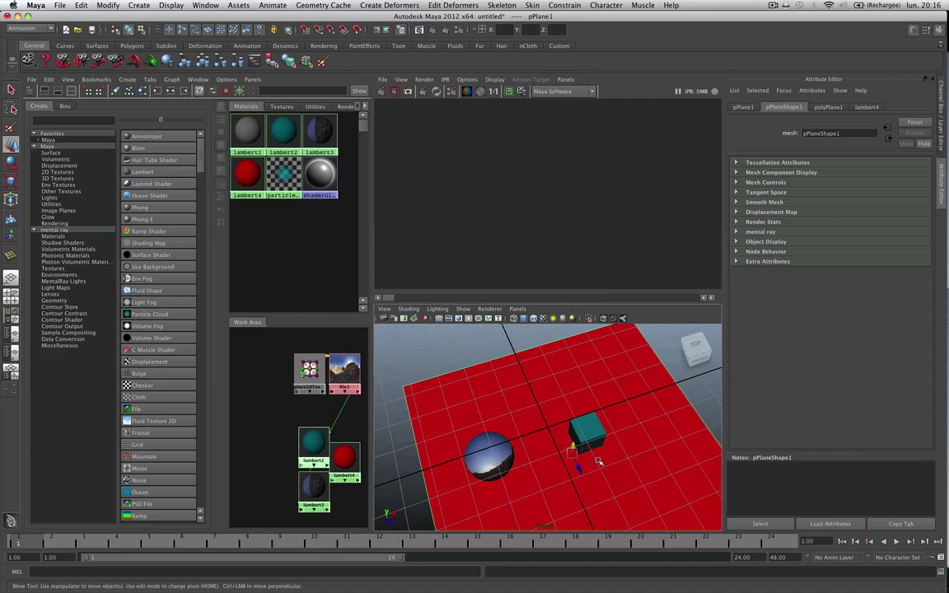
left_click(479, 456)
left_click(524, 441)
left_click_drag(523, 441, 511, 460, "alt")
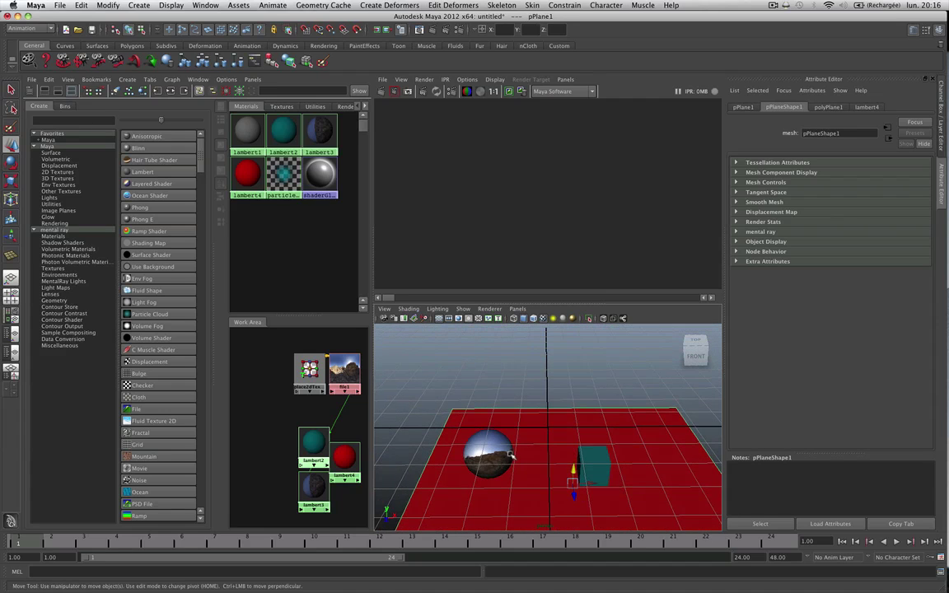
Step: Raise the transparency of the sphere's textured Lambert material to about half
left_click(505, 459)
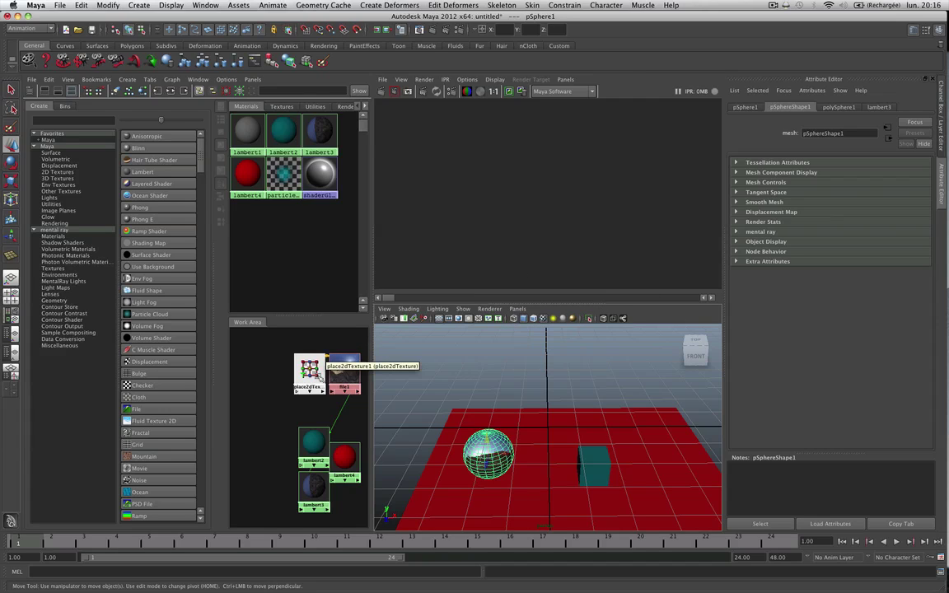
left_click(746, 108)
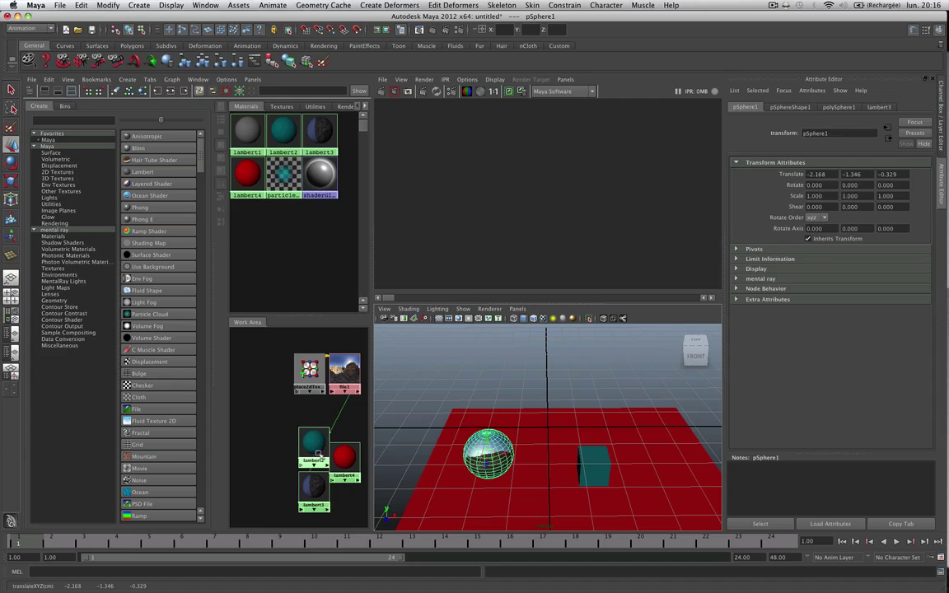
left_click(313, 487)
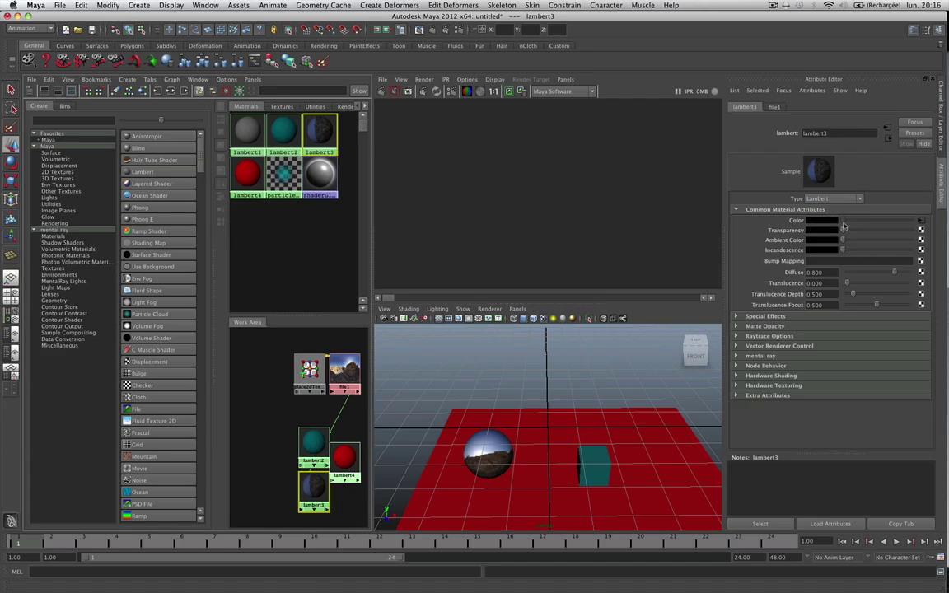
left_click_drag(845, 232, 875, 230)
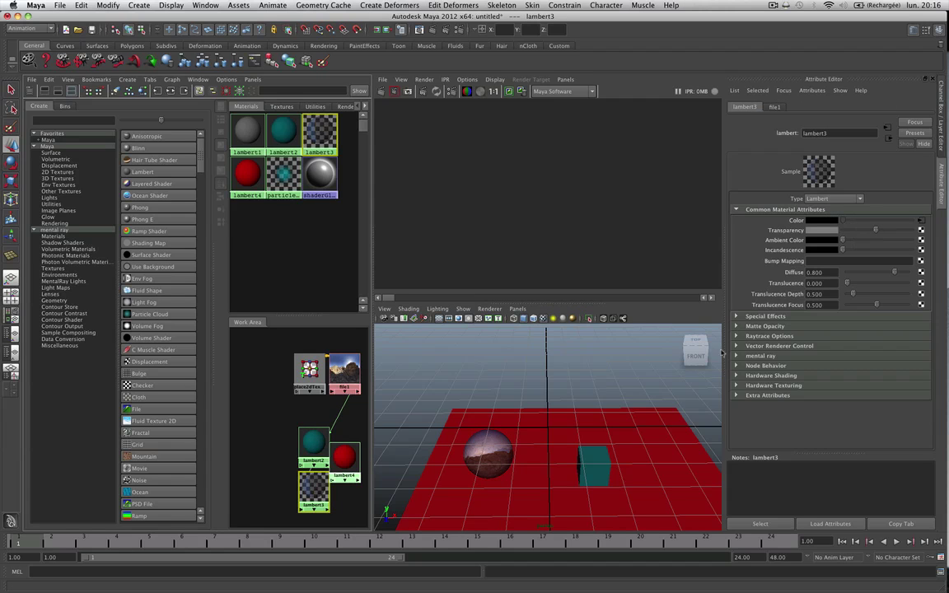
left_click_drag(559, 394, 667, 430, "alt")
Step: Maximize the perspective view and create a second polygon cube behind the plane at about X -6.19, Z -8.40
key("space")
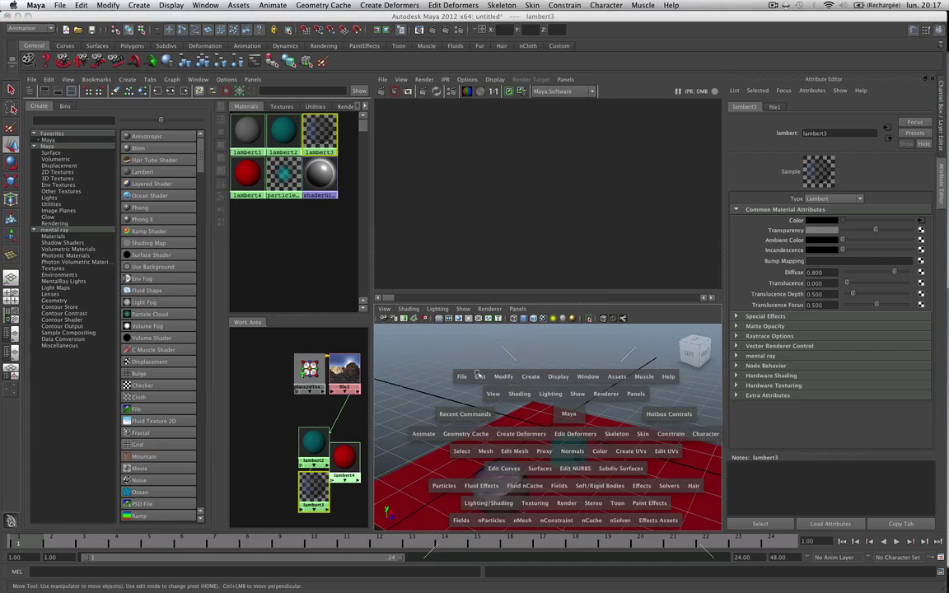
scroll(331, 299, "down", 3)
left_click_drag(410, 345, 346, 363, "alt")
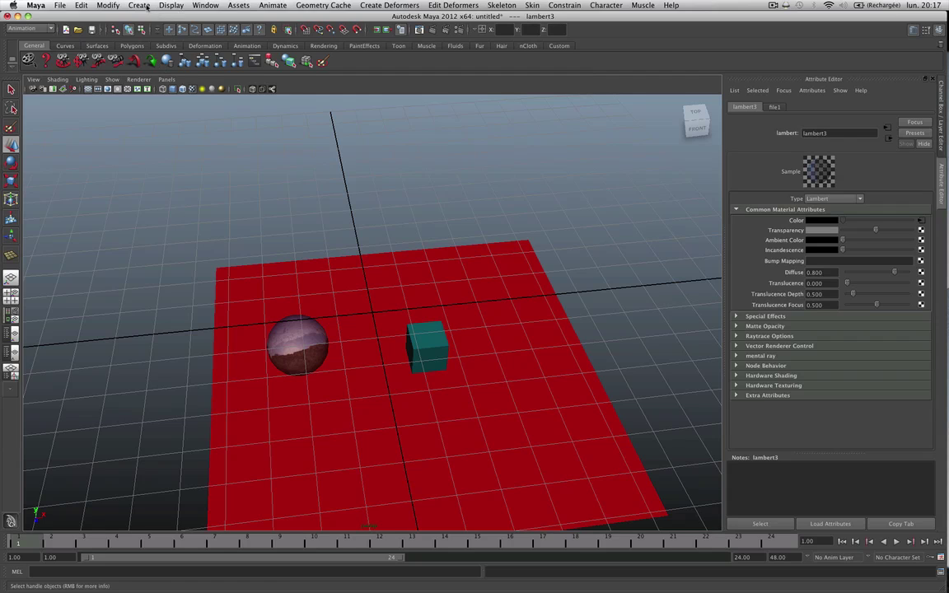
left_click(147, 7)
mouse_move(162, 36)
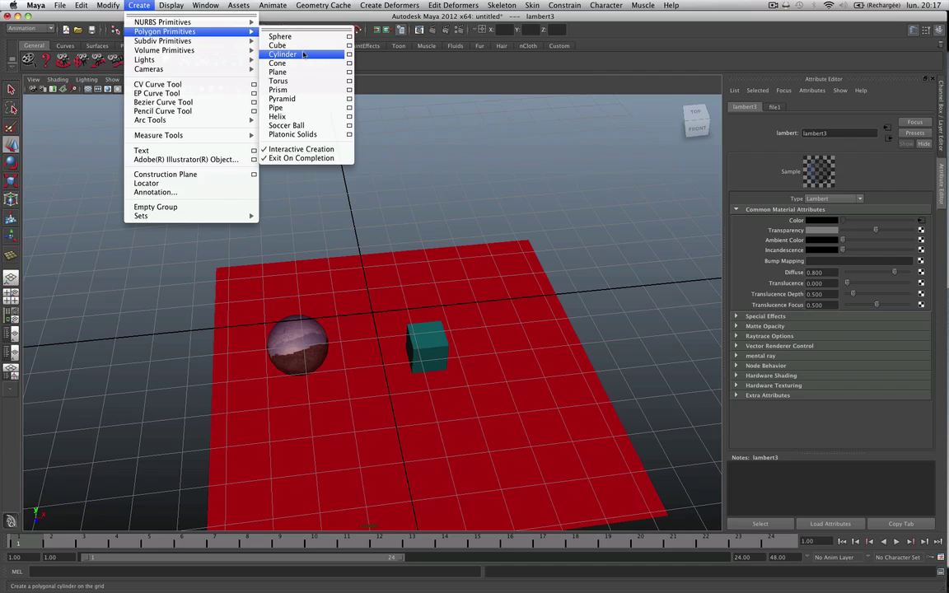
left_click(277, 46)
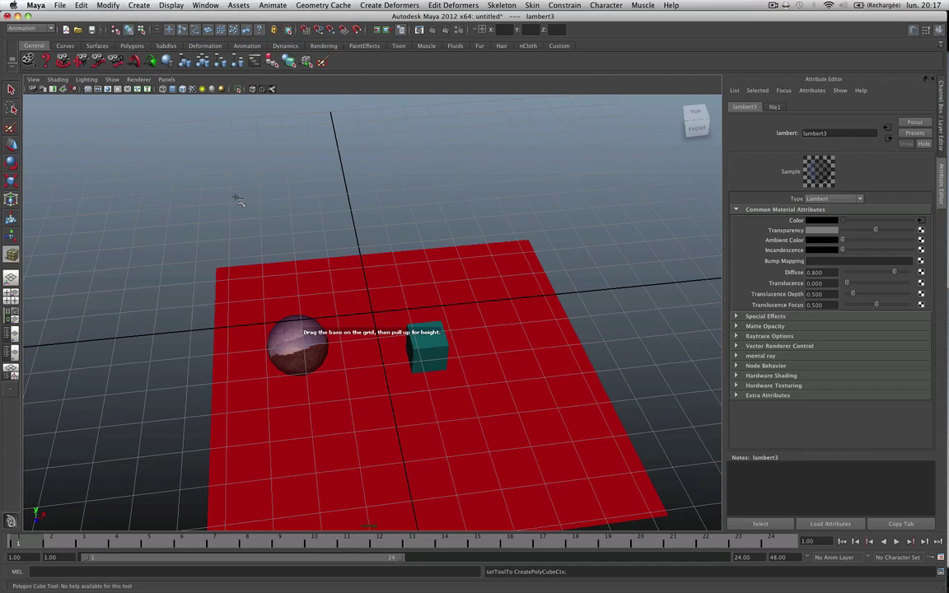
left_click_drag(147, 158, 191, 184)
left_click_drag(167, 163, 165, 139)
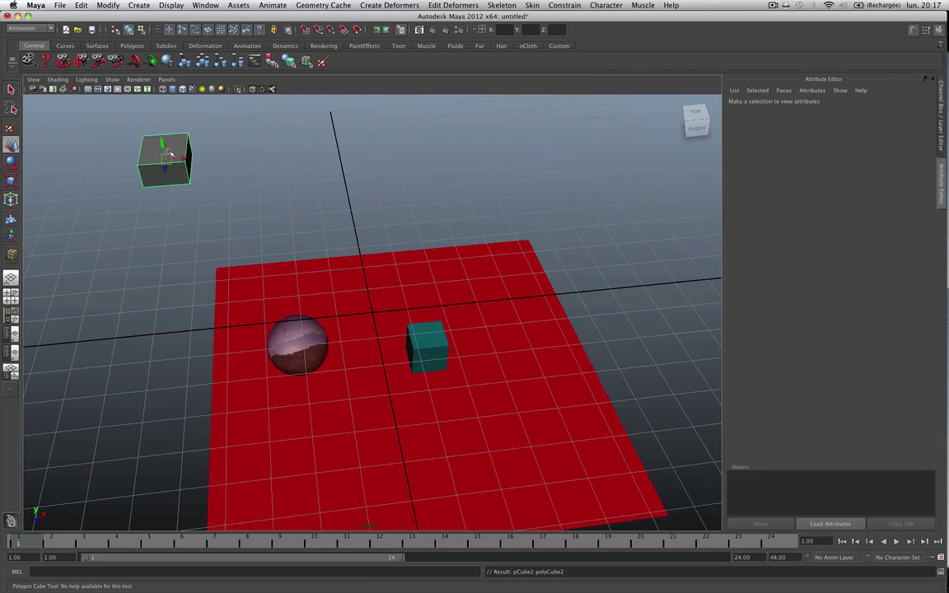
Step: Move the new cube up above the grid to about Y 2.72
left_click_drag(303, 278, 290, 262, "alt")
left_click_drag(256, 229, 251, 171)
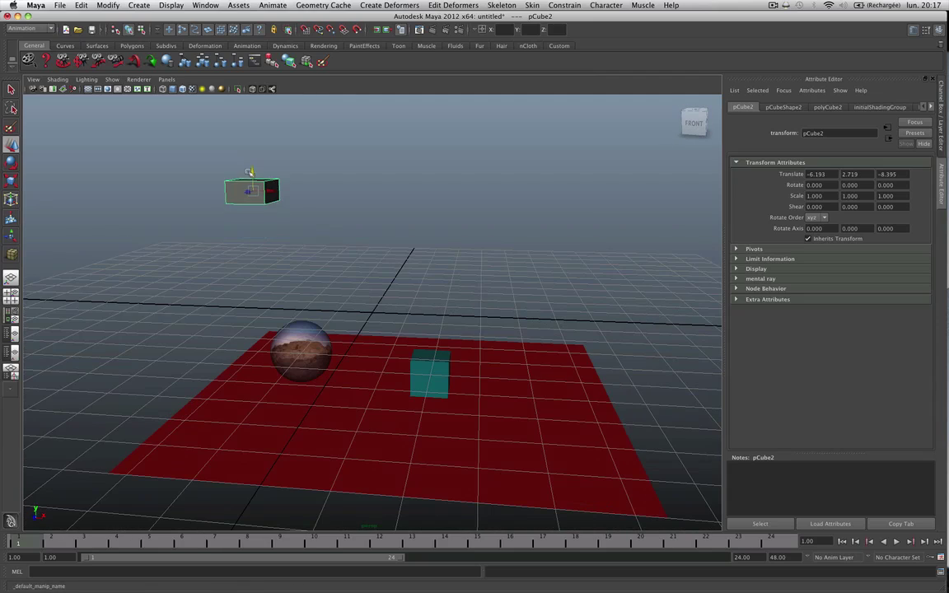
left_click_drag(387, 239, 292, 260, "alt")
left_click_drag(241, 219, 247, 340, "alt")
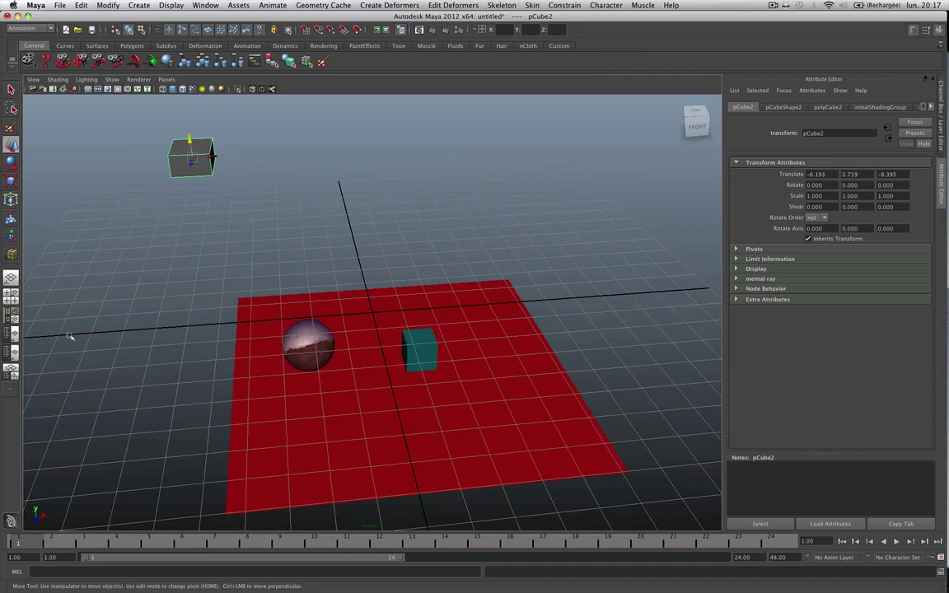
Step: Show the Outliner beside the perspective view and rename the raised second cube to light_20
left_click(13, 333)
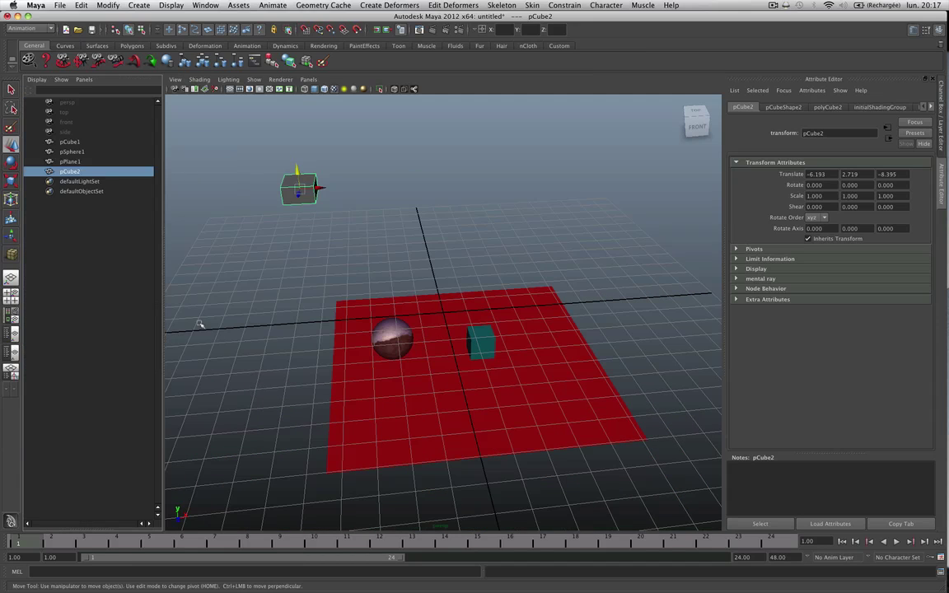
double_click(73, 173)
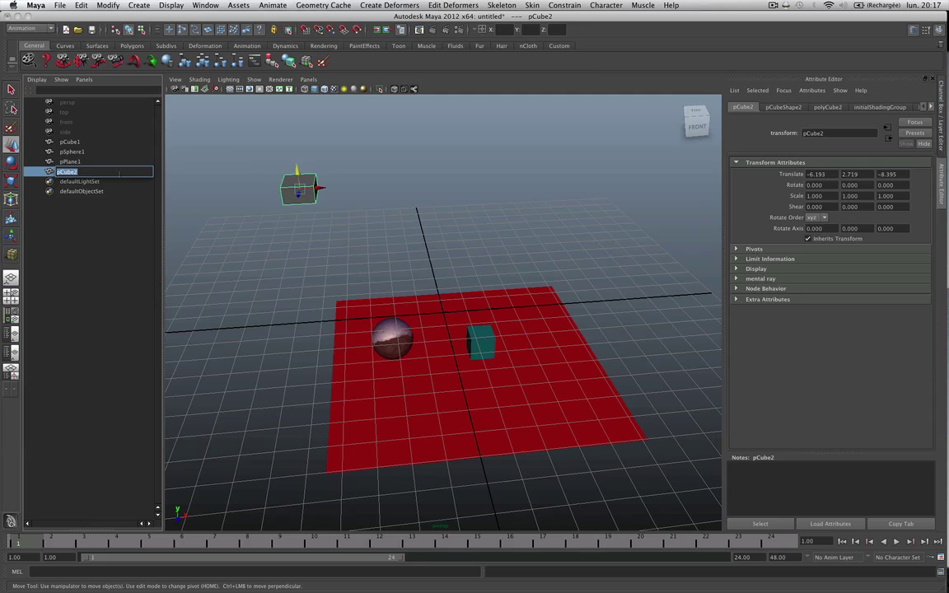
type("light_20")
key("Return")
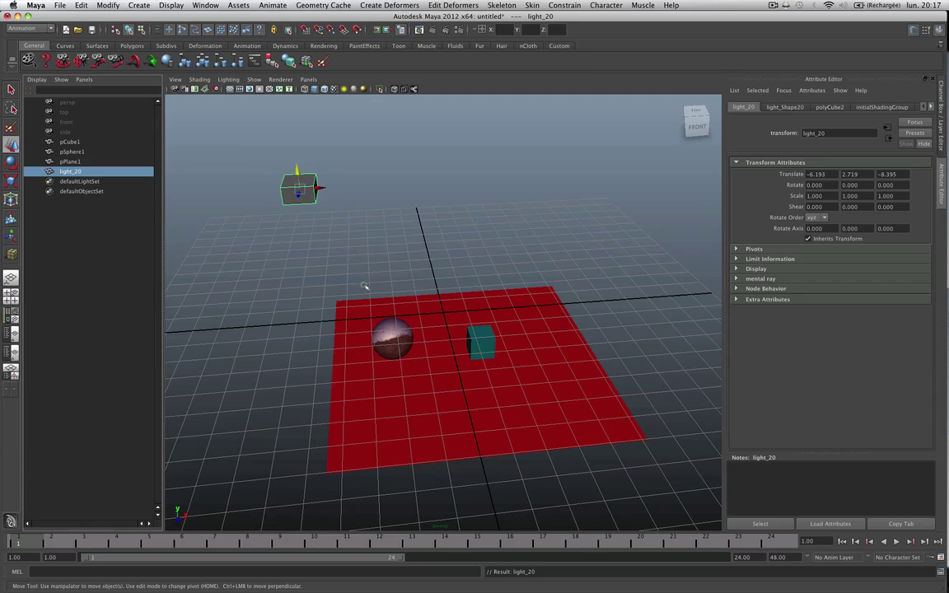
Step: Examine the placement of the light_20 cube relative to the plane, sphere and teal cube from several angles
left_click_drag(329, 259, 343, 309, "alt")
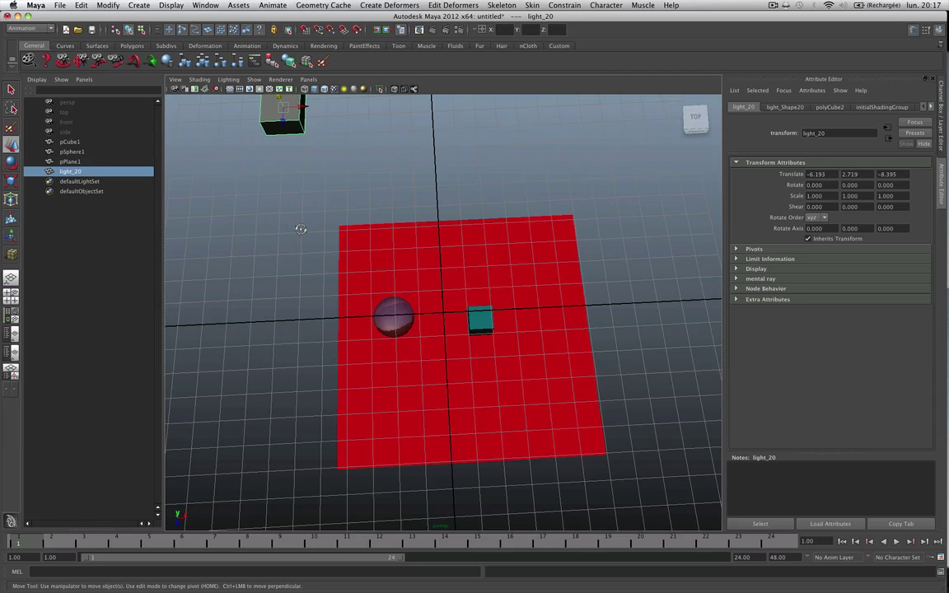
left_click(11, 88)
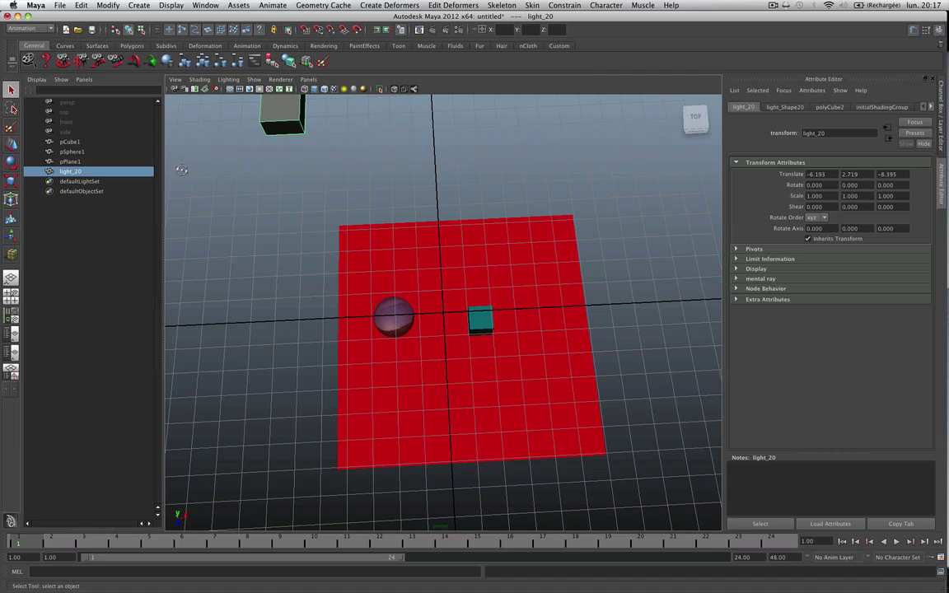
left_click(294, 216)
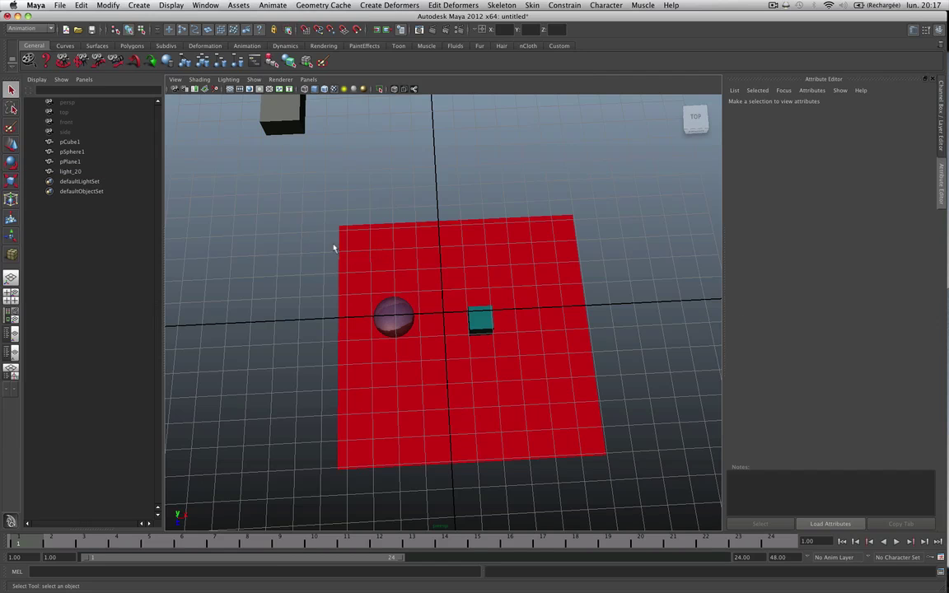
left_click_drag(333, 247, 301, 197, "alt")
left_click(322, 196)
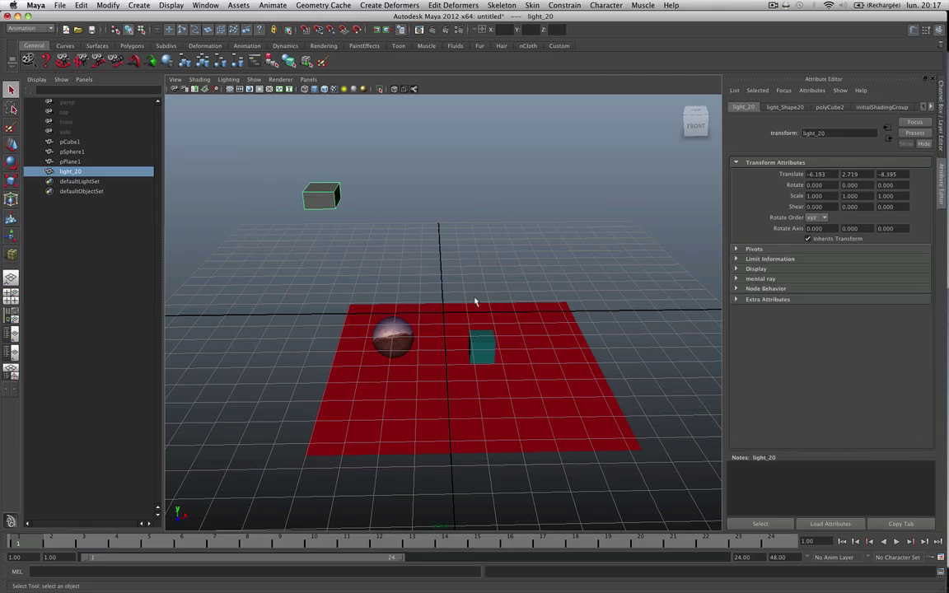
left_click_drag(474, 302, 405, 370, "alt")
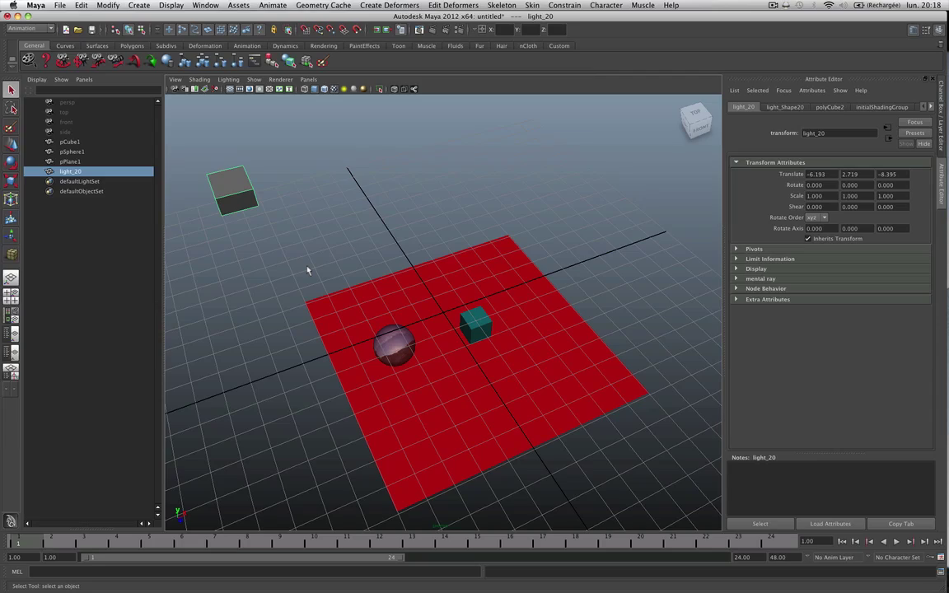
left_click_drag(368, 293, 320, 269, "alt")
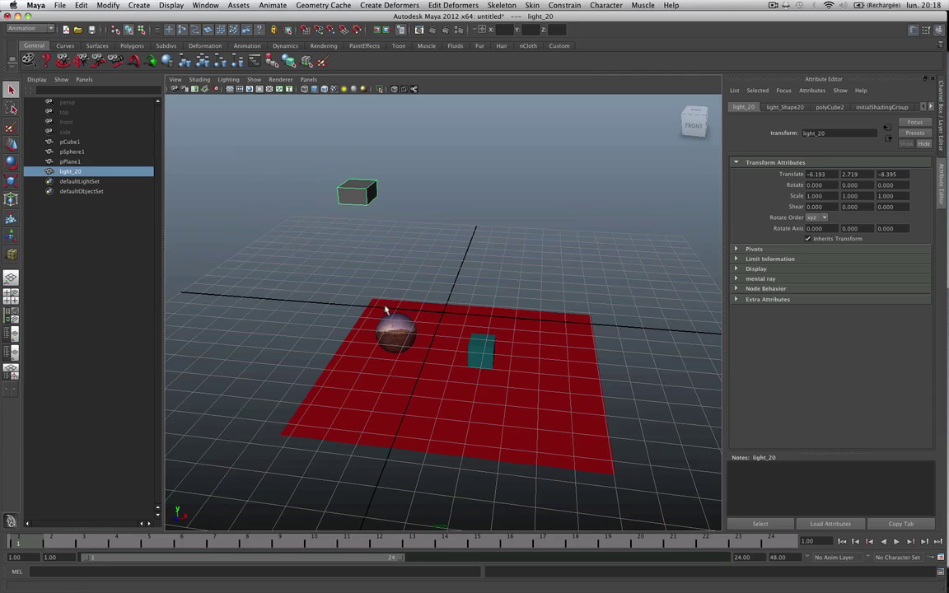
left_click_drag(386, 309, 365, 314, "alt")
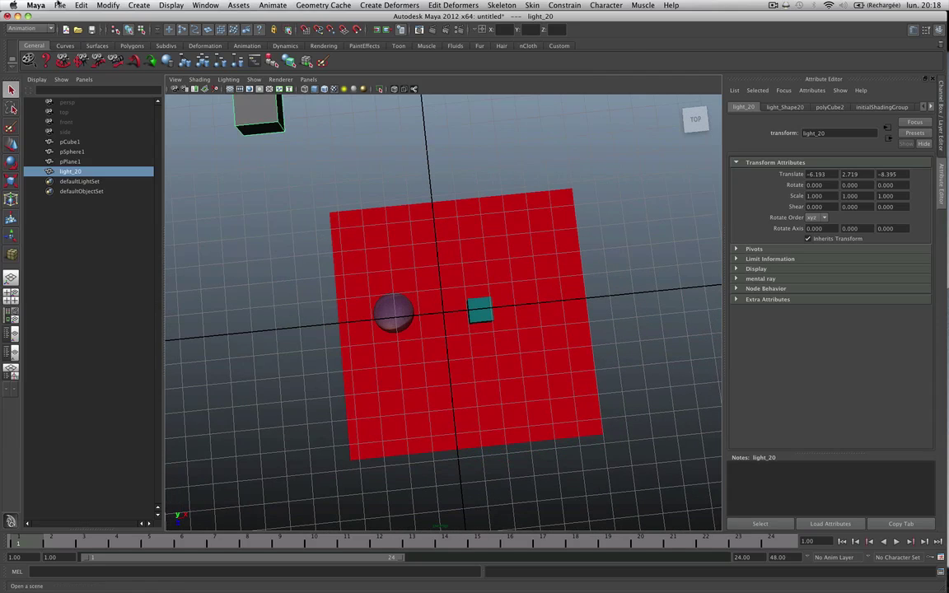
Step: Export the whole scene to the desktop as an OBJ file named maScene3D
left_click(59, 5)
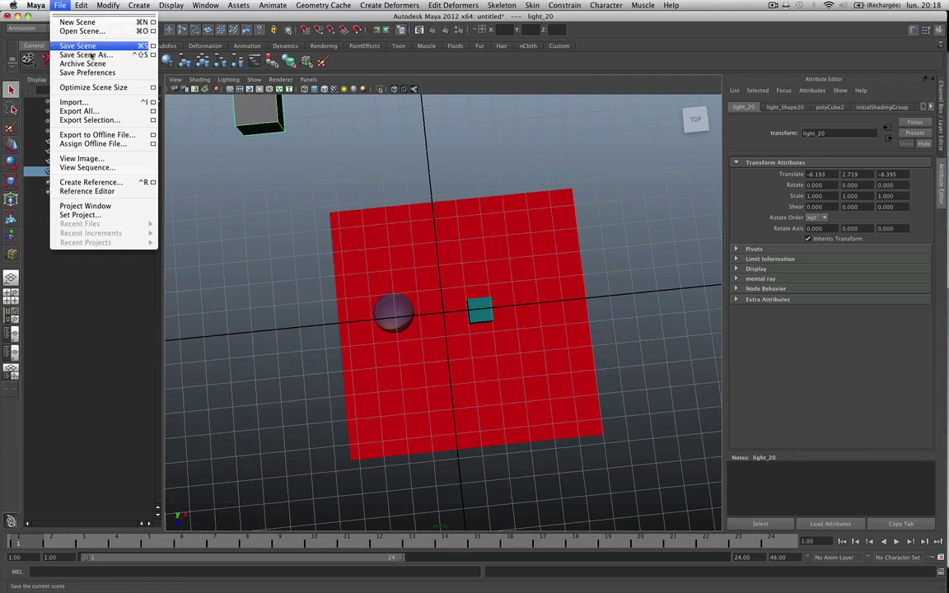
left_click(97, 112)
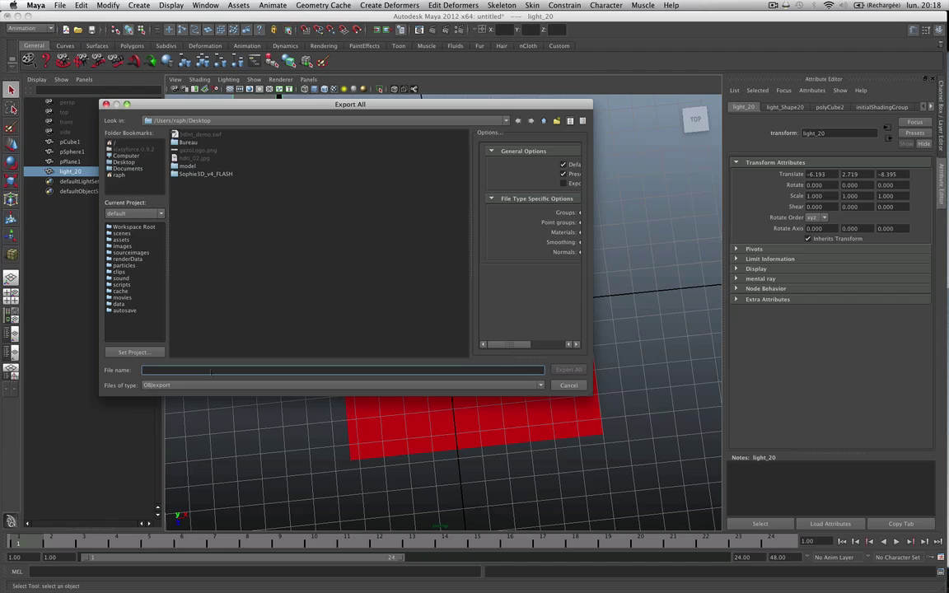
type("maScene3D")
key("Return")
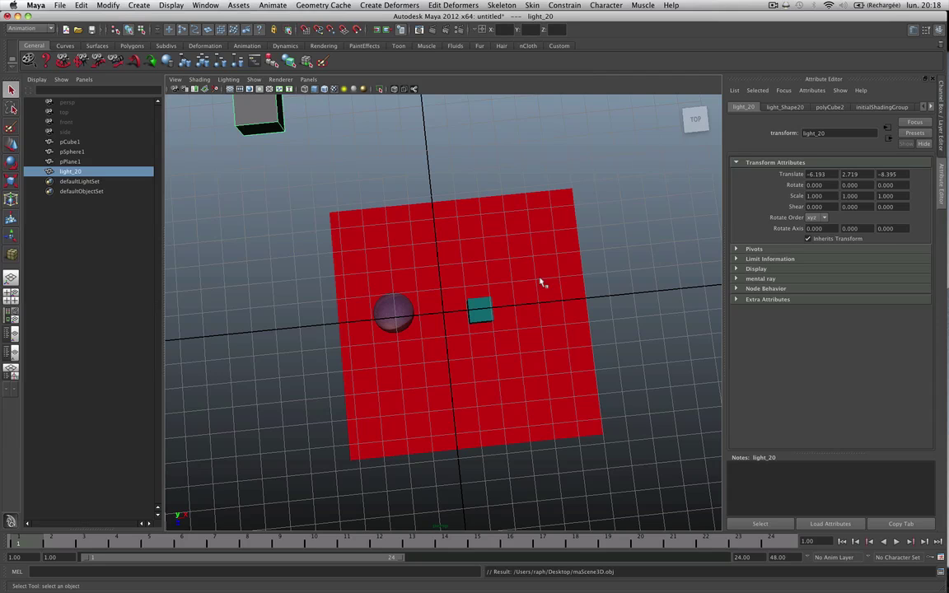
Step: Move the base_project folder from Sophie3D_v4_FLASH onto the desktop and delete the Sophie3D_v4_FLASH folder
key("F11")
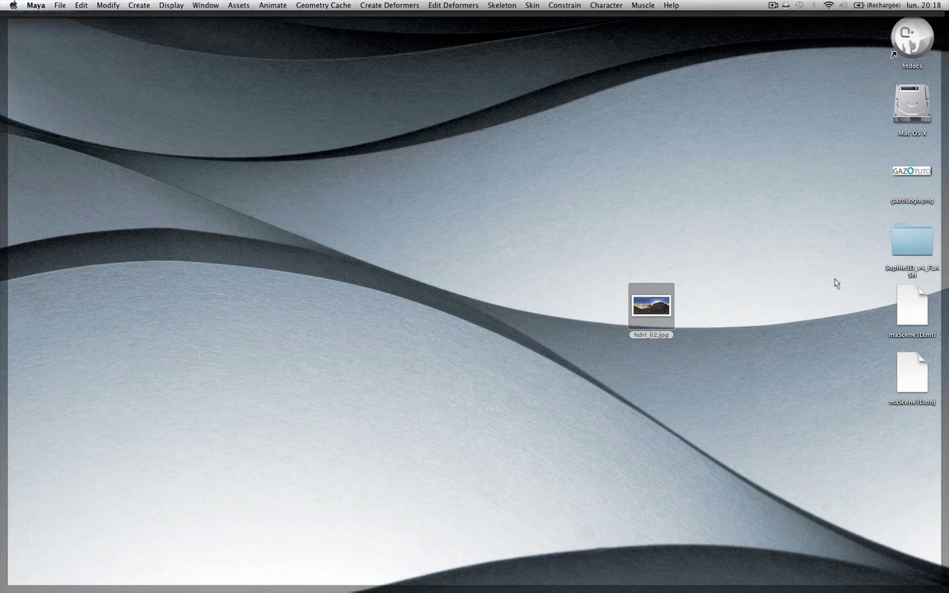
left_click(903, 238)
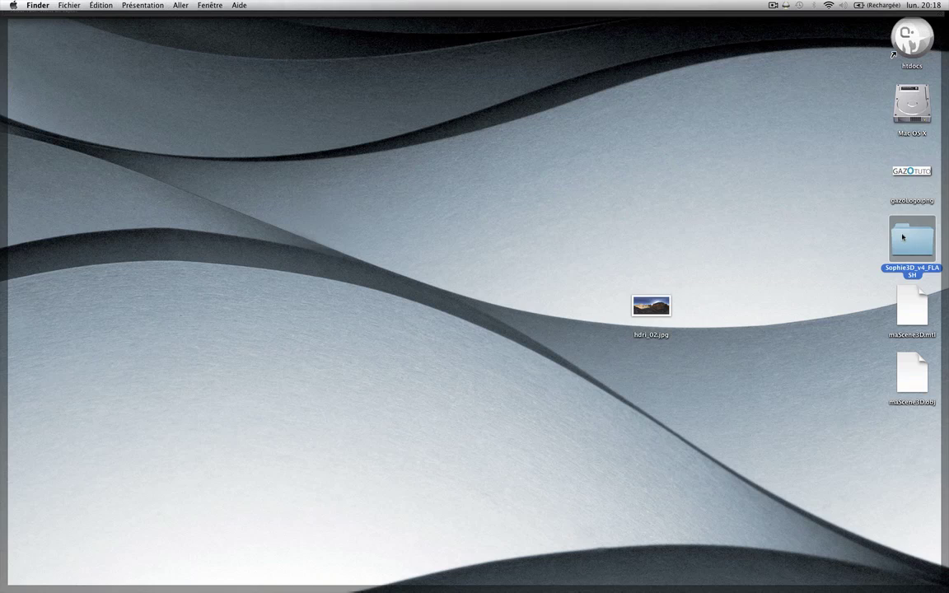
double_click(903, 238)
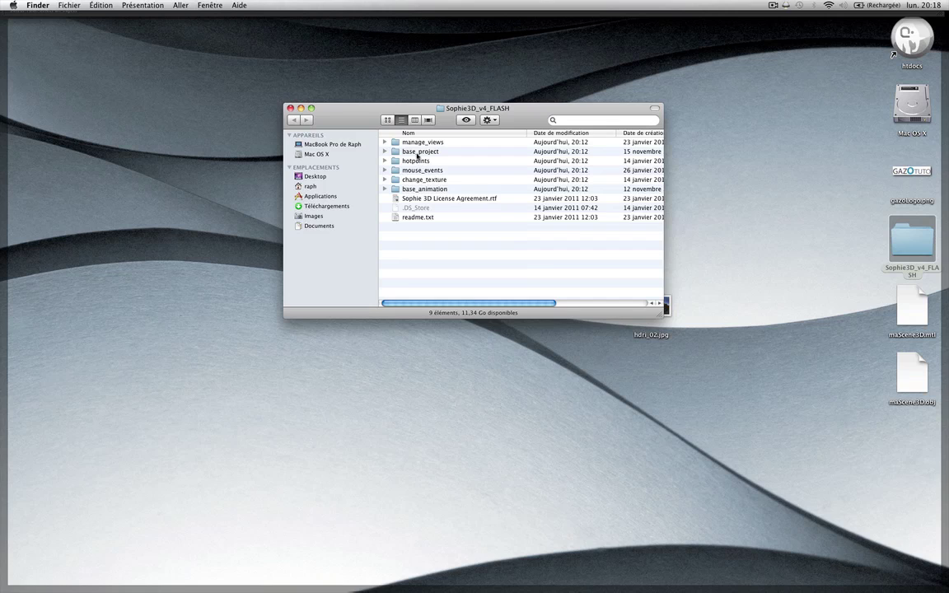
left_click(417, 155)
left_click_drag(418, 153, 188, 140)
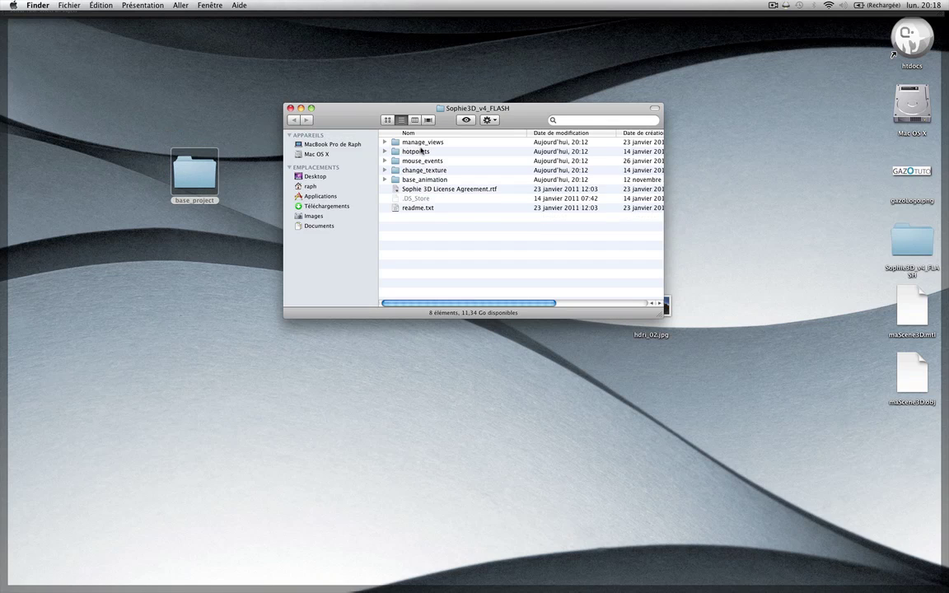
left_click(290, 107)
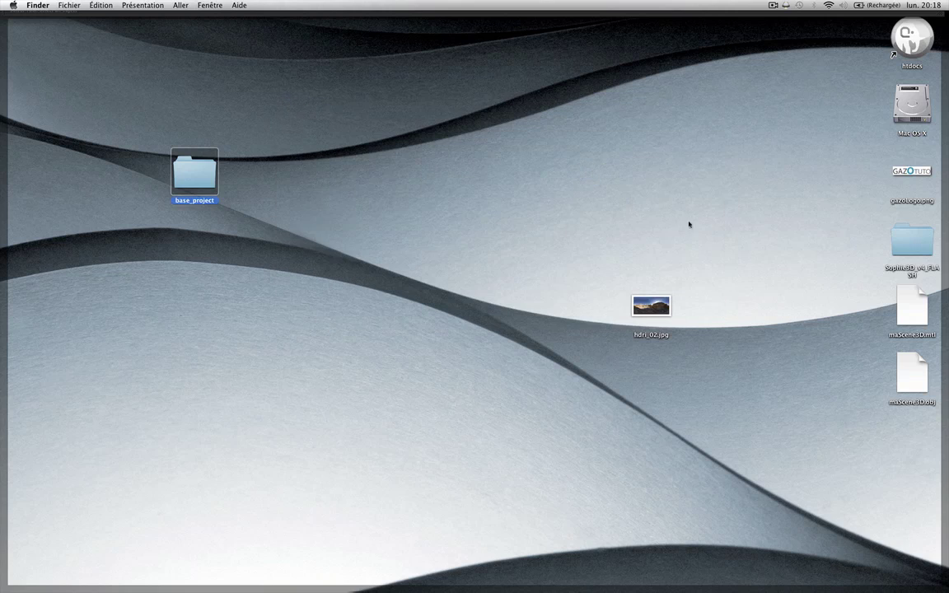
left_click(902, 237)
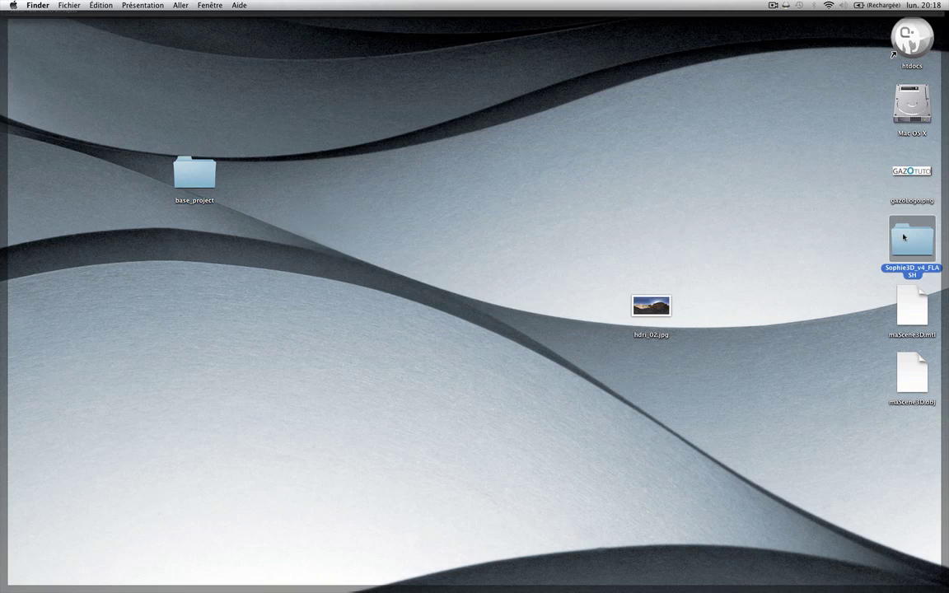
key("super+BackSpace")
Step: Replace all files in base_project's model folder with maScene3D.obj and maScene3D.mtl from the desktop
double_click(197, 177)
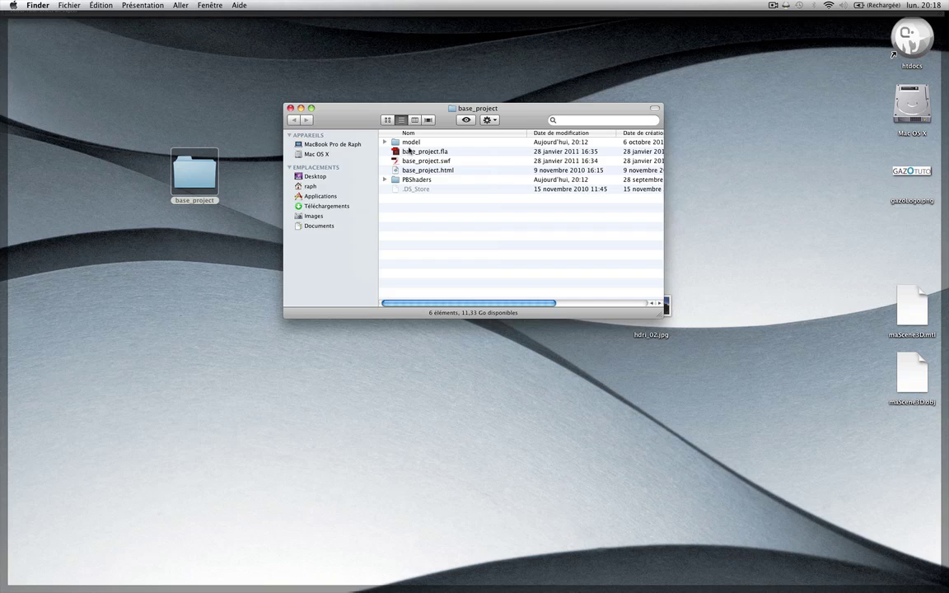
double_click(409, 143)
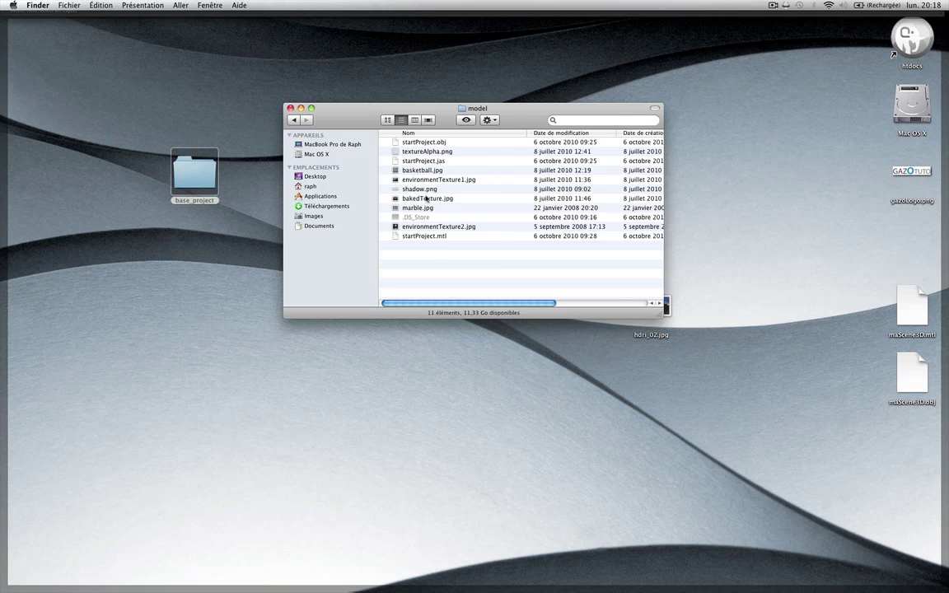
left_click_drag(430, 256, 393, 104)
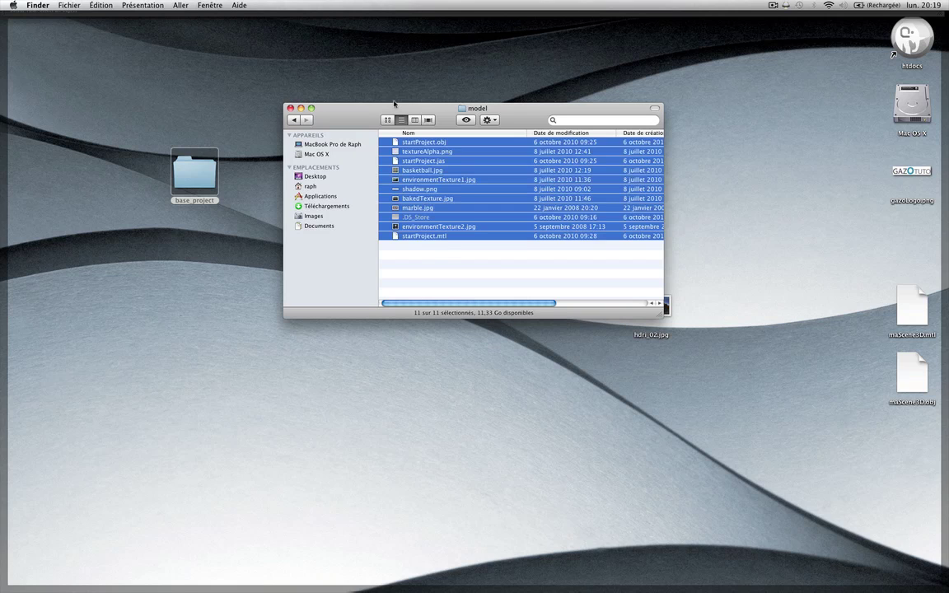
key("super+BackSpace")
left_click_drag(855, 261, 467, 185)
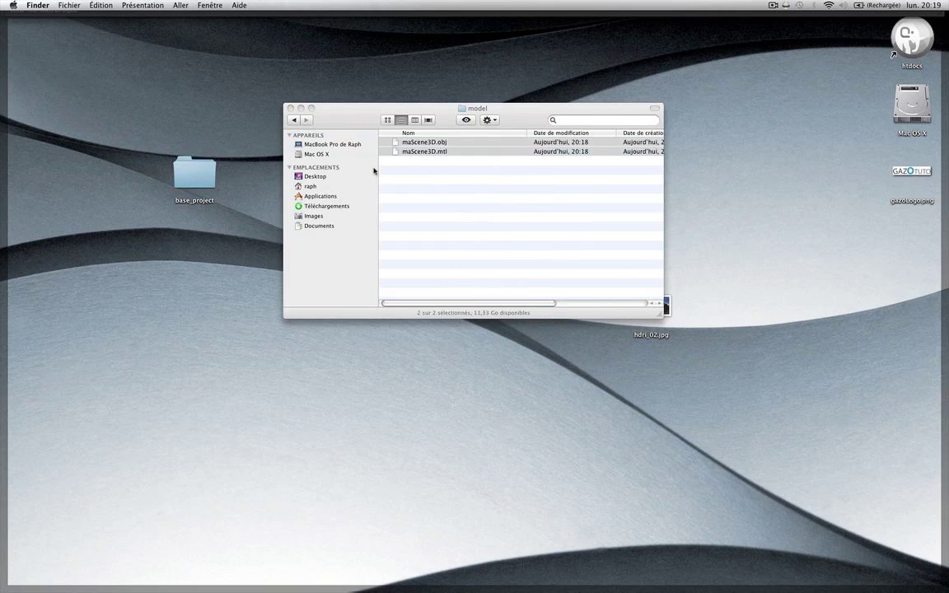
Step: Open base_project.fla from the base_project folder in Adobe Flash Professional and minimize the Maya window
left_click(294, 120)
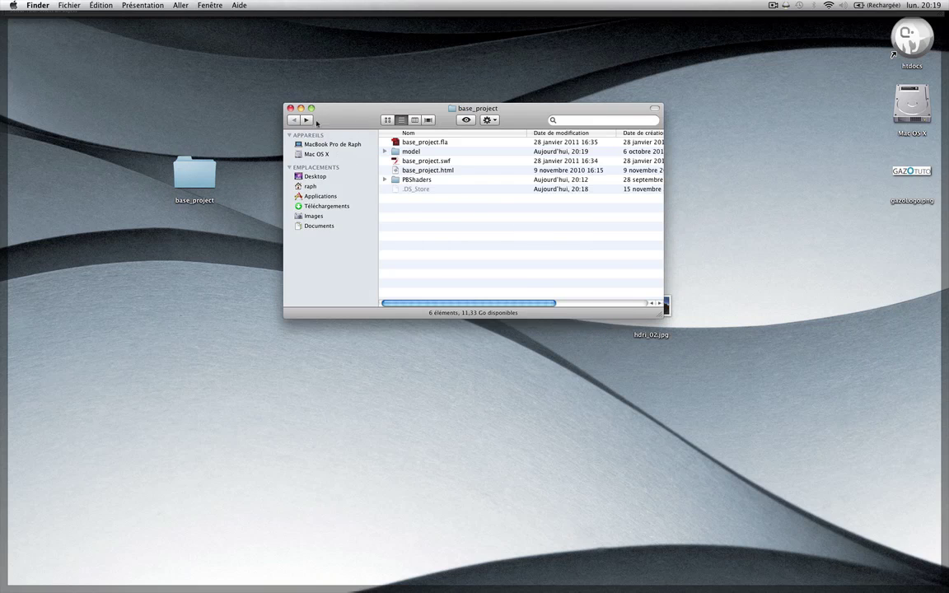
double_click(411, 143)
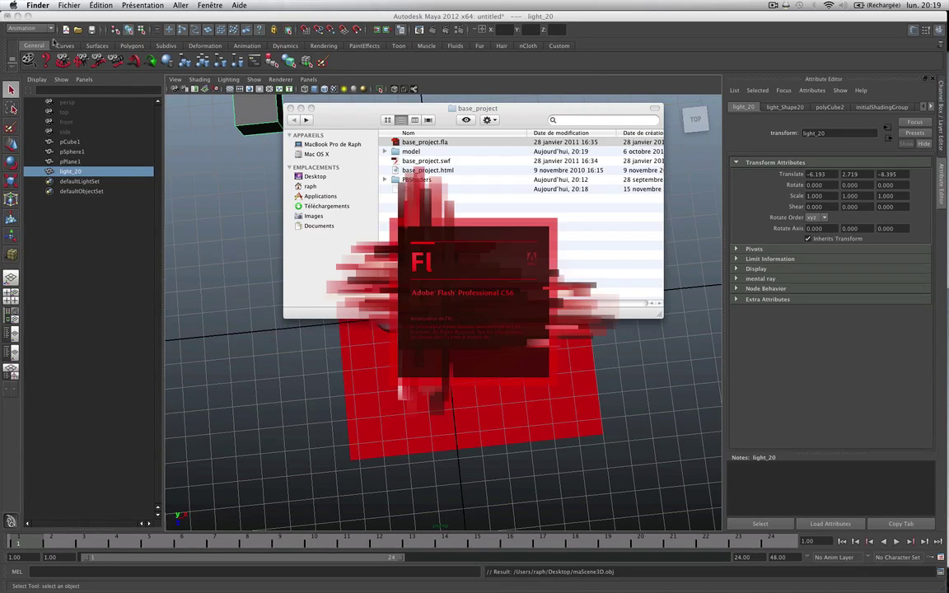
left_click(17, 16)
Step: Look over the Flash files in the base_project folder and the contents of its model folder
left_click(443, 143)
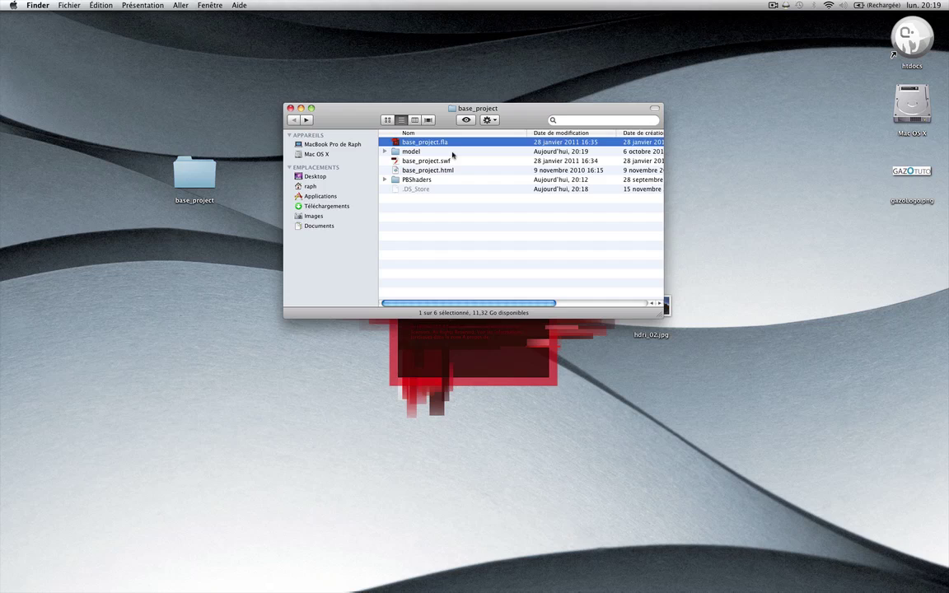
left_click(434, 161)
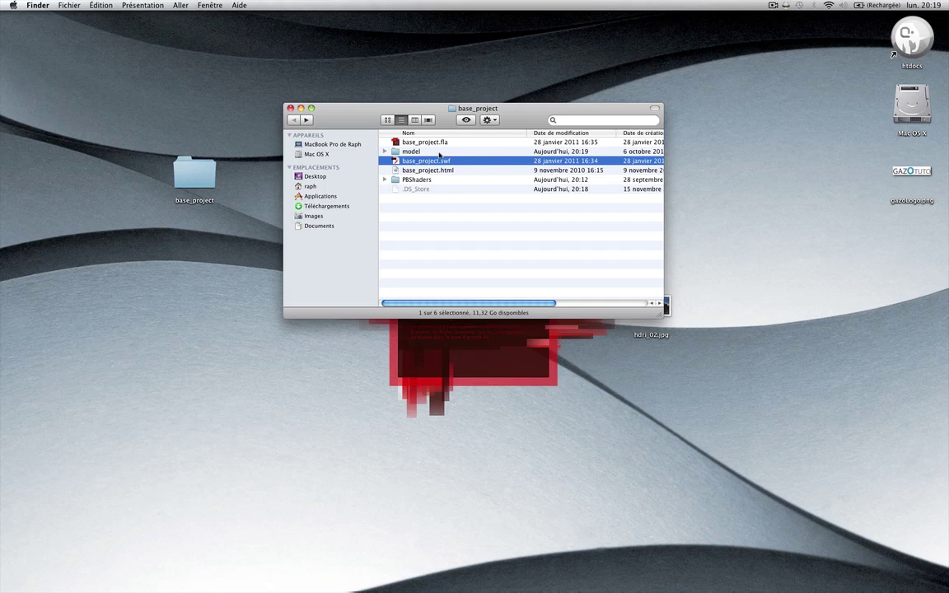
left_click(439, 152)
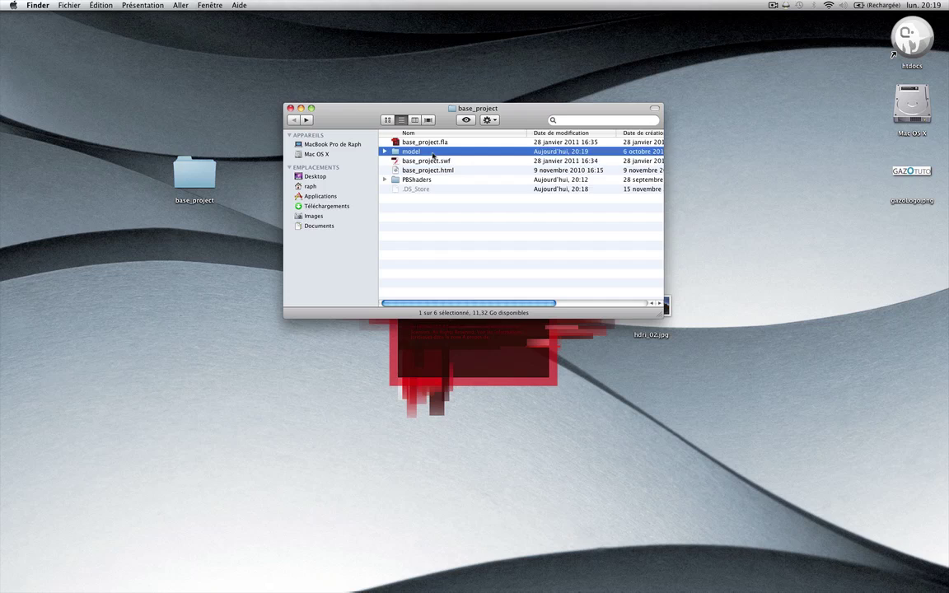
double_click(412, 151)
left_click(293, 120)
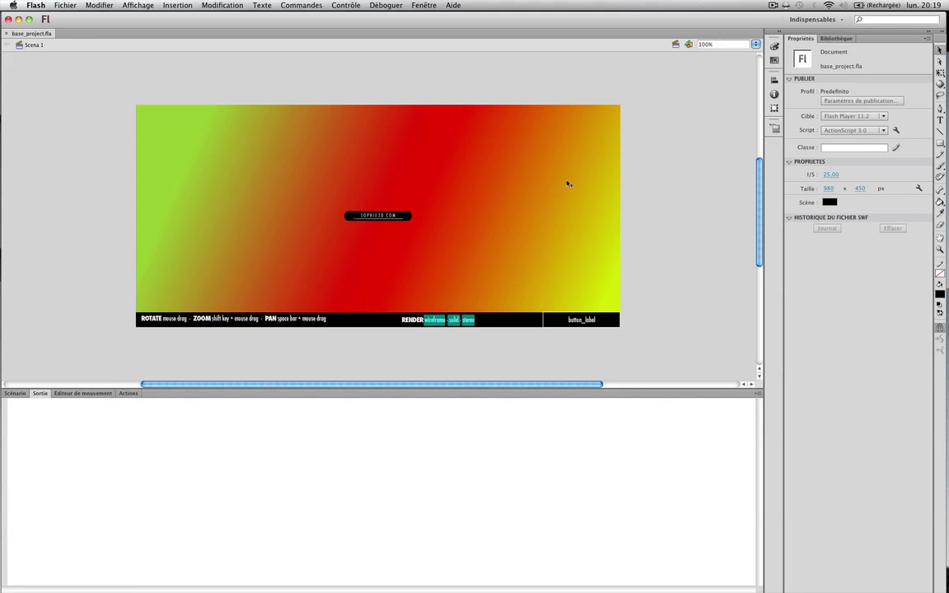
Step: Try to apply the black-and-white radial gradient fill to the background clip on the main stage
left_click(170, 182)
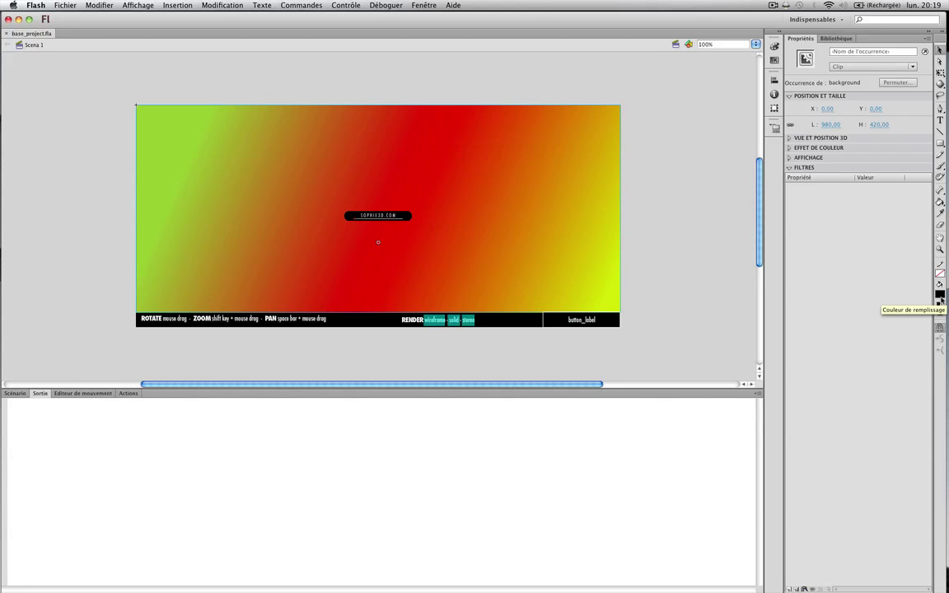
left_click(940, 297)
left_click(804, 401)
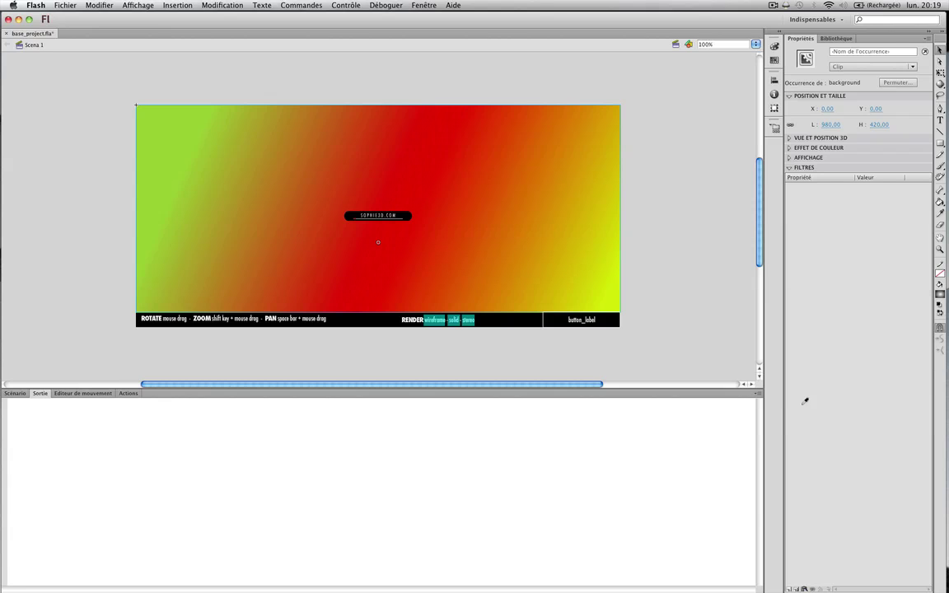
Step: Edit the background symbol and fill its rectangle with the white-to-black radial gradient
double_click(424, 243)
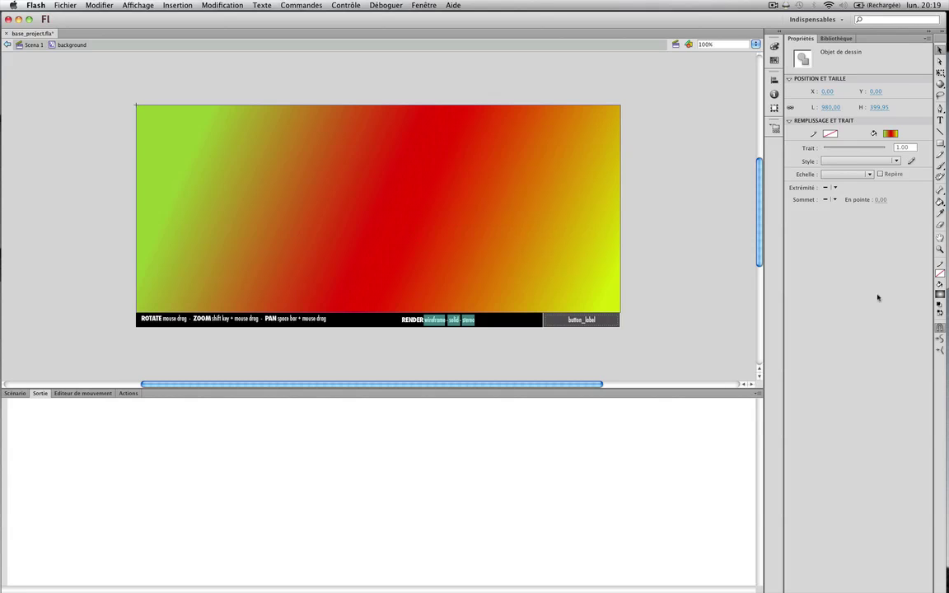
left_click(939, 294)
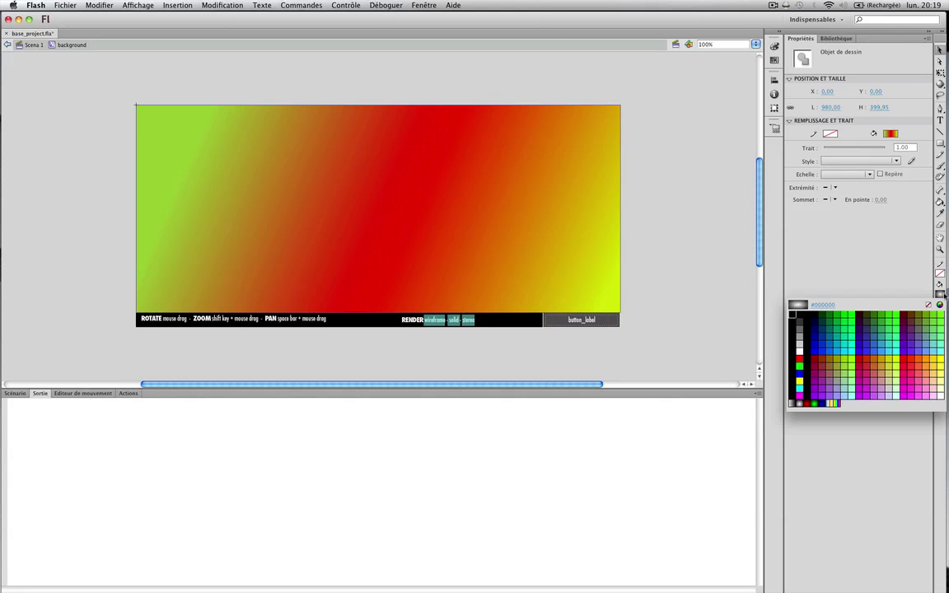
left_click(800, 406)
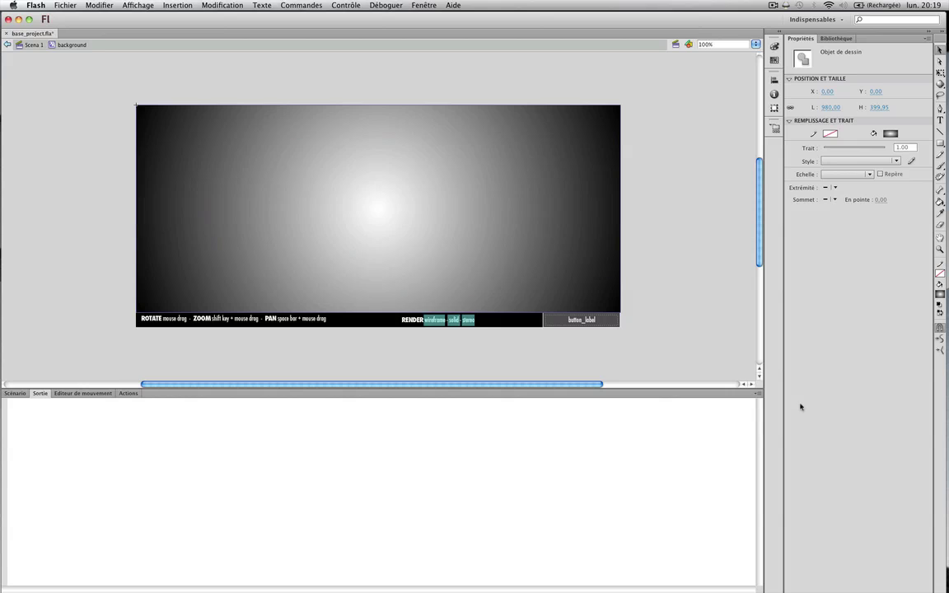
Step: Return from the background symbol to the main scene and open the ActionScript of Livello 2's first frame
left_click(15, 393)
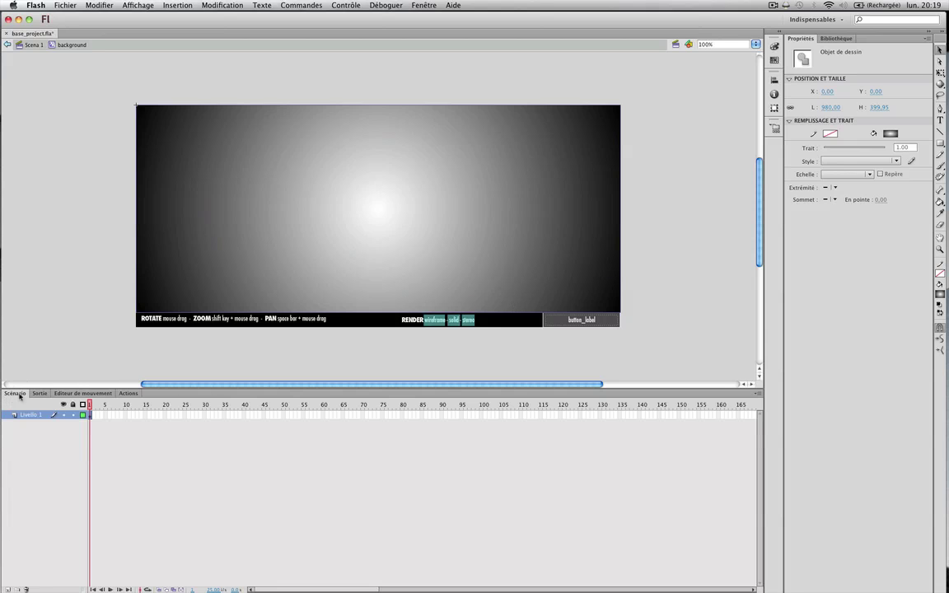
double_click(76, 373)
left_click(91, 414)
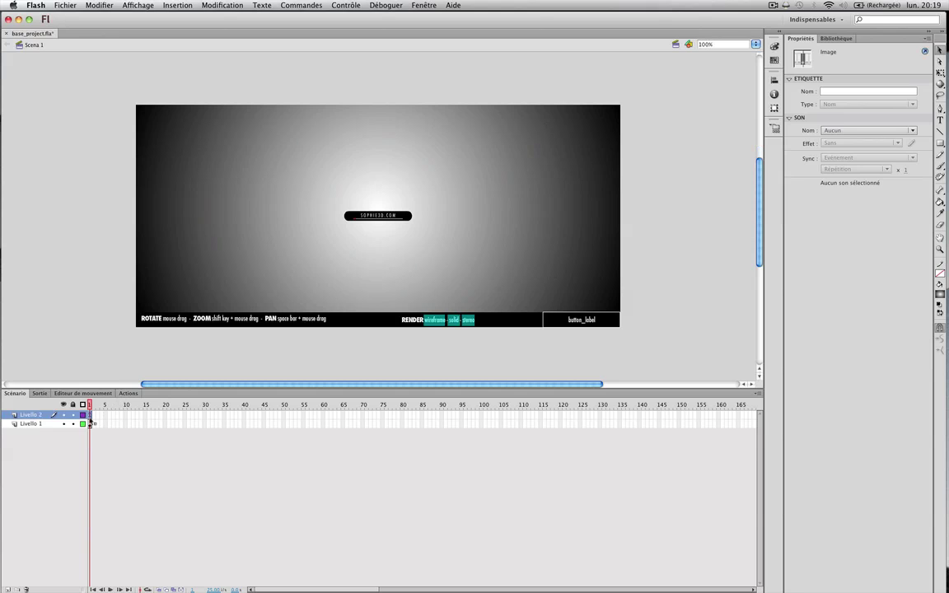
left_click(125, 394)
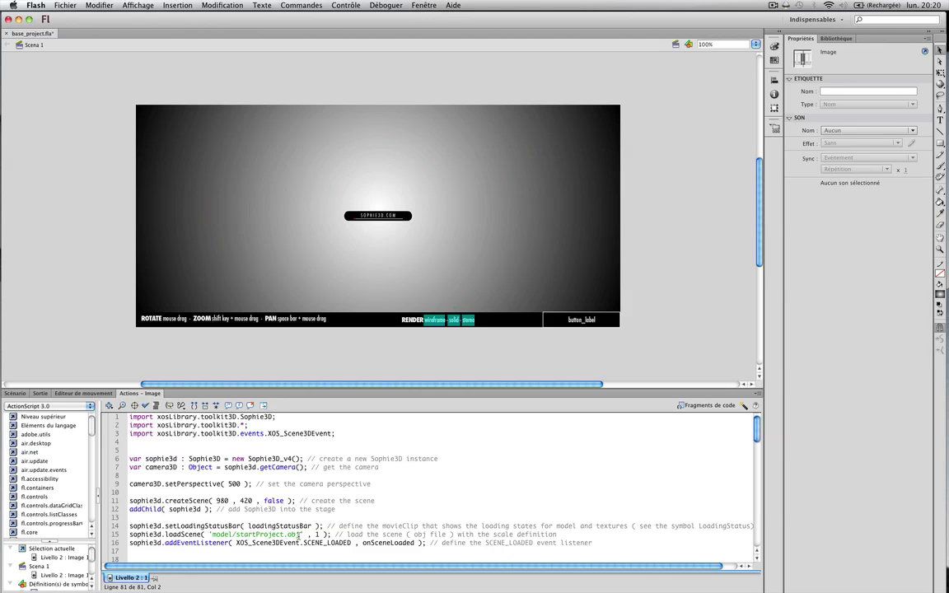
Step: Change the scene file path in the loadScene call to model/maScene3D.obj
left_click_drag(298, 536, 237, 537)
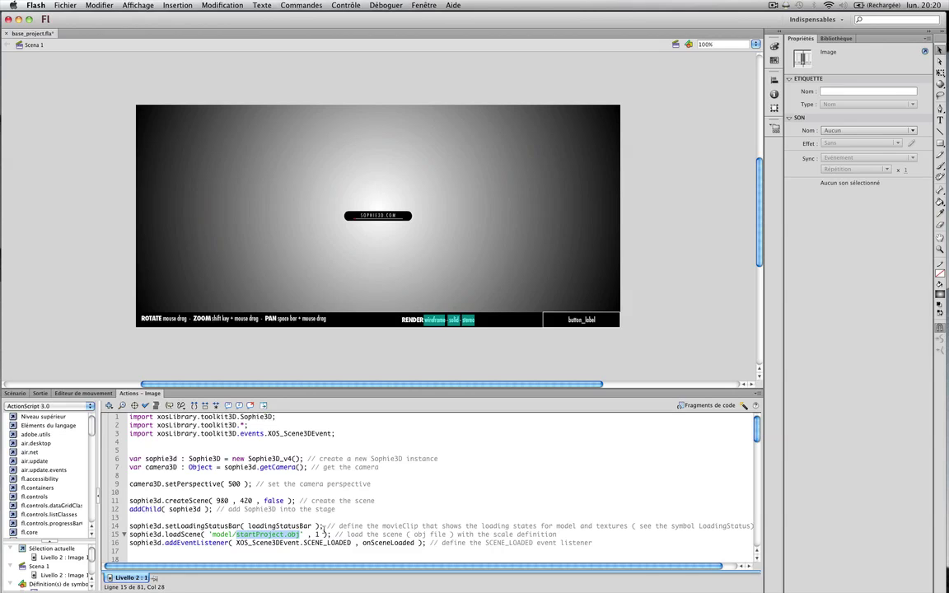
type("maScene")
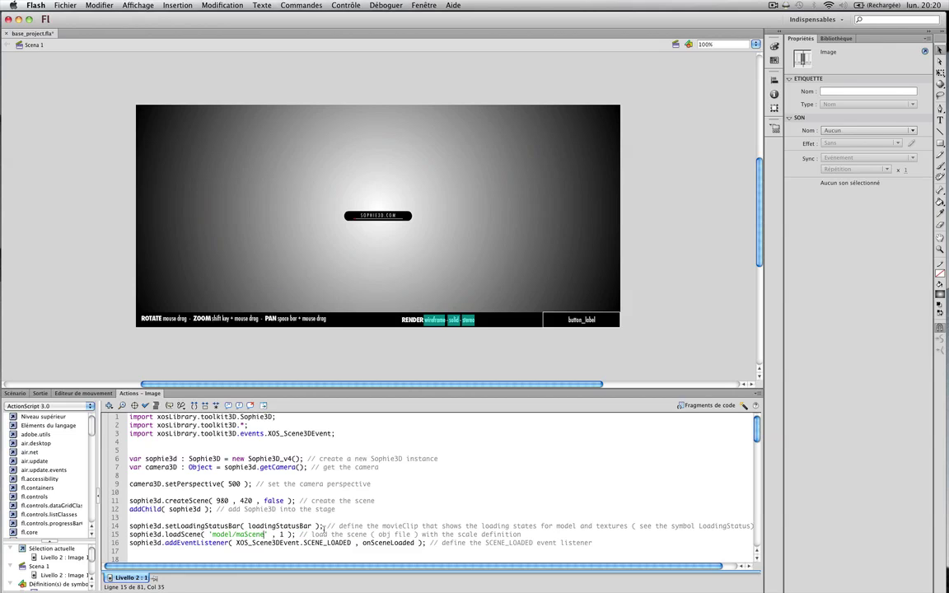
key("super+z")
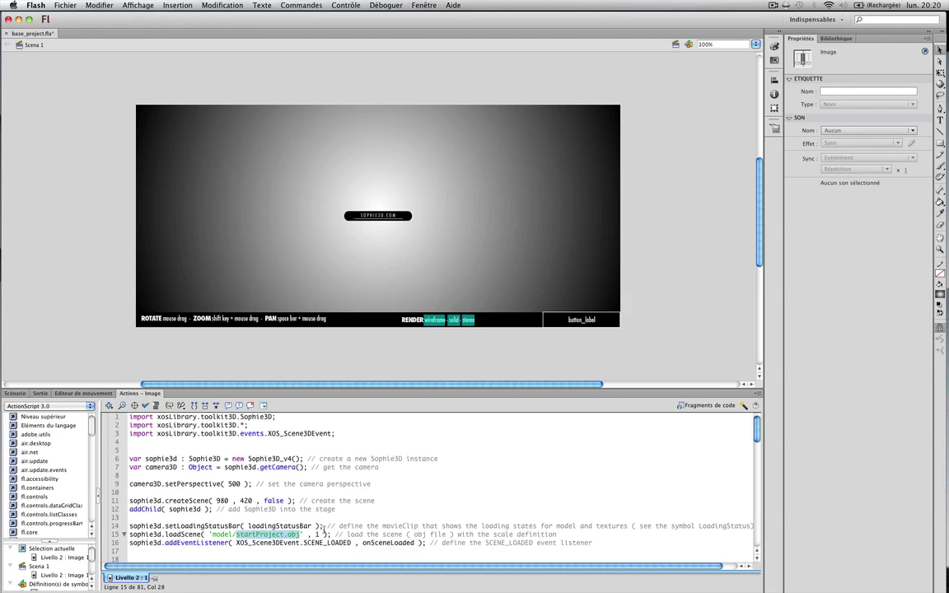
type("maScene")
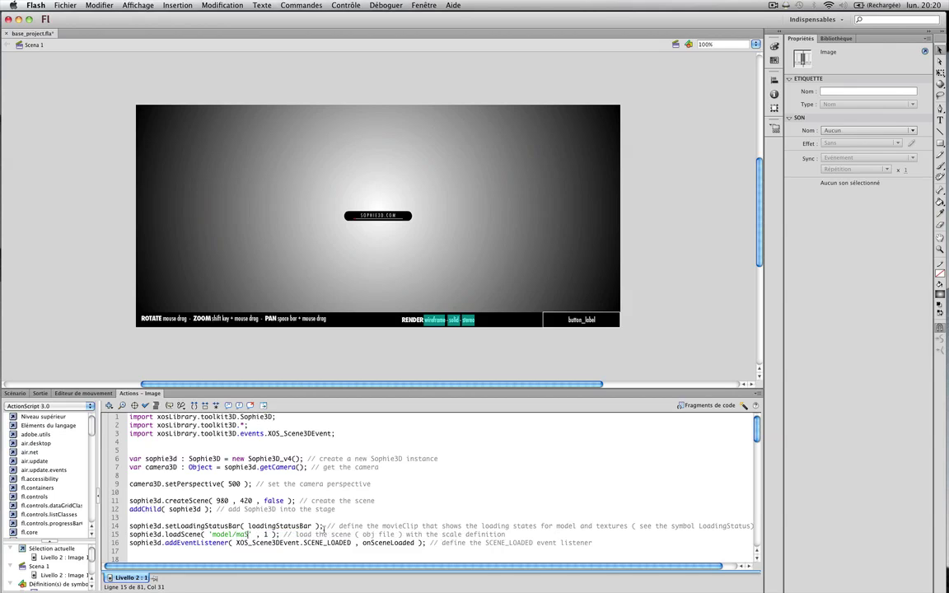
type("3D")
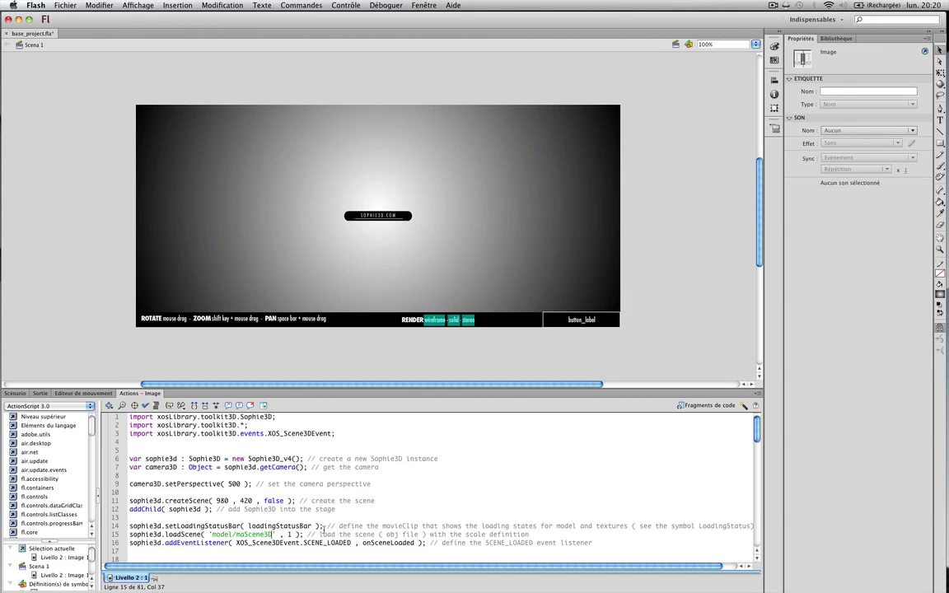
type(".obj")
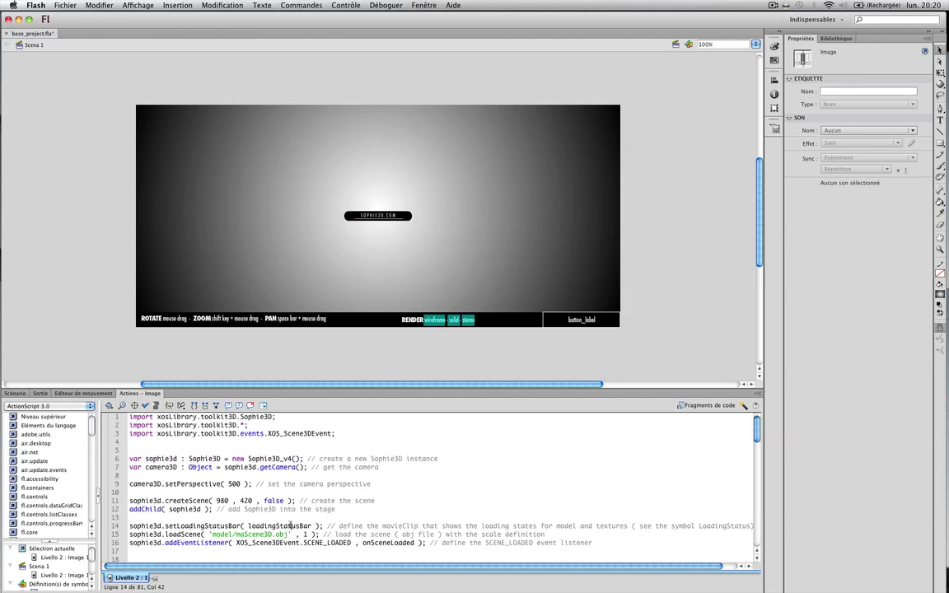
Step: Save base_project.fla, accepting the conversion to Flash CS6 format, and test the movie
key("super+s")
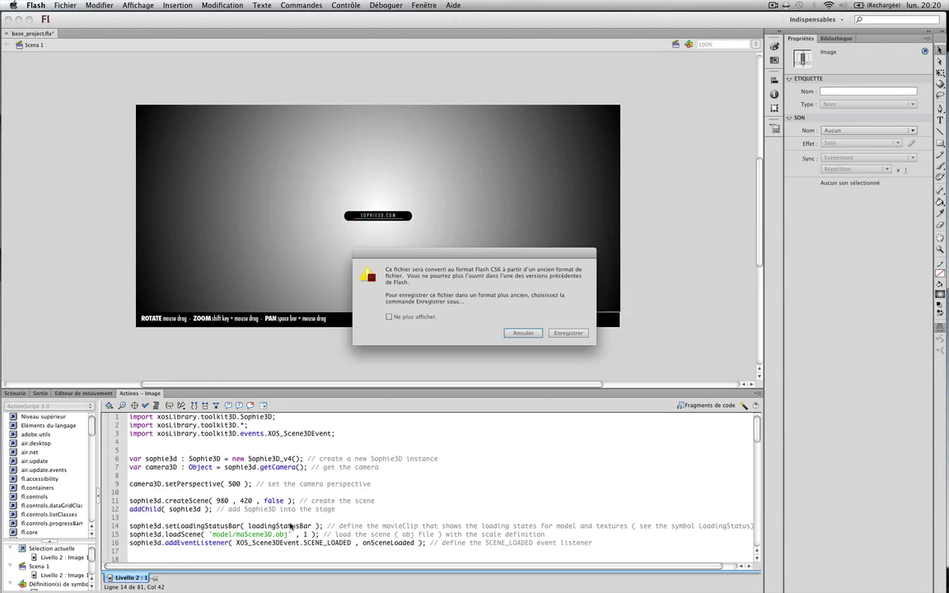
left_click(568, 333)
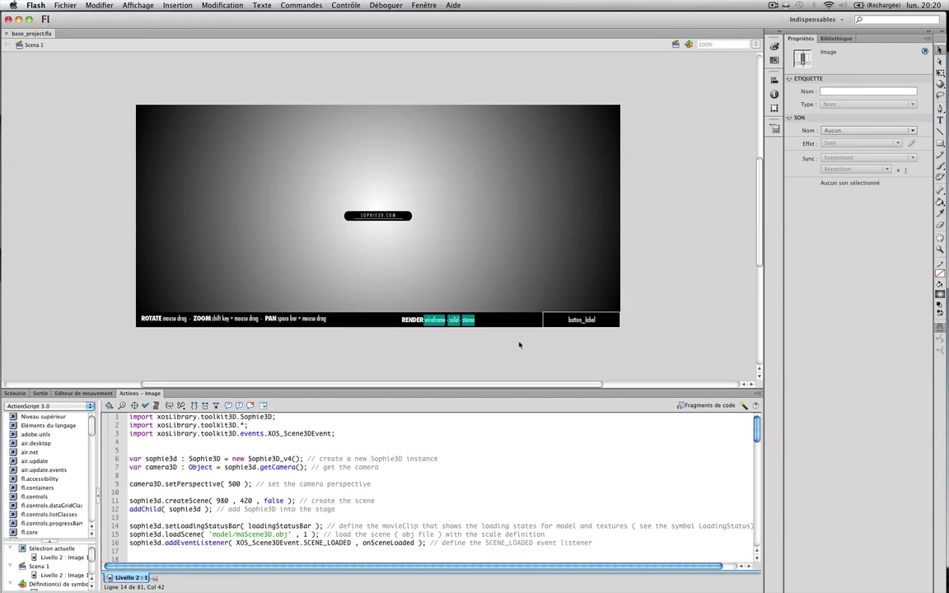
key("super+Return")
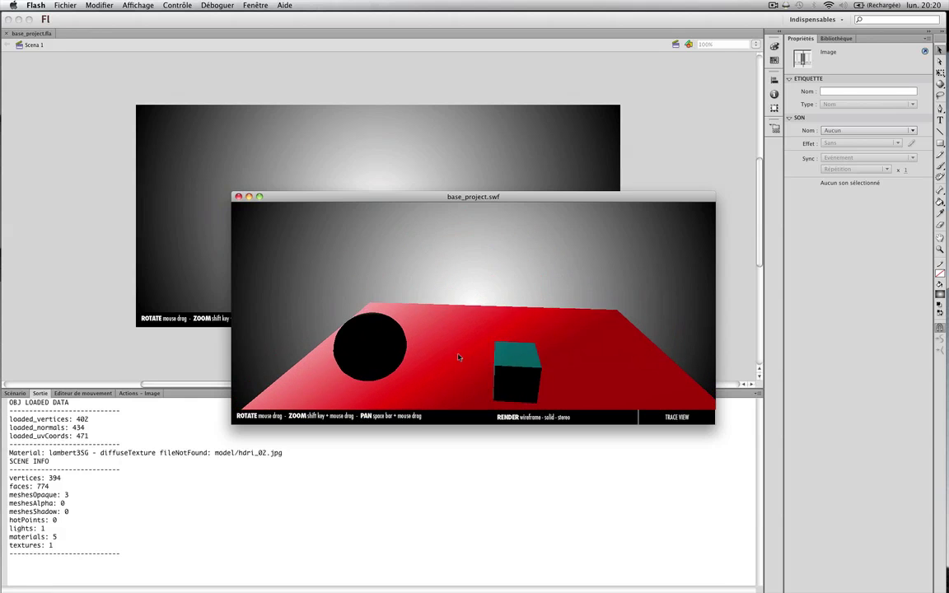
Step: Rotate the 3D scene in the test movie to examine it from several angles, and close the preview
left_click_drag(403, 360, 354, 390)
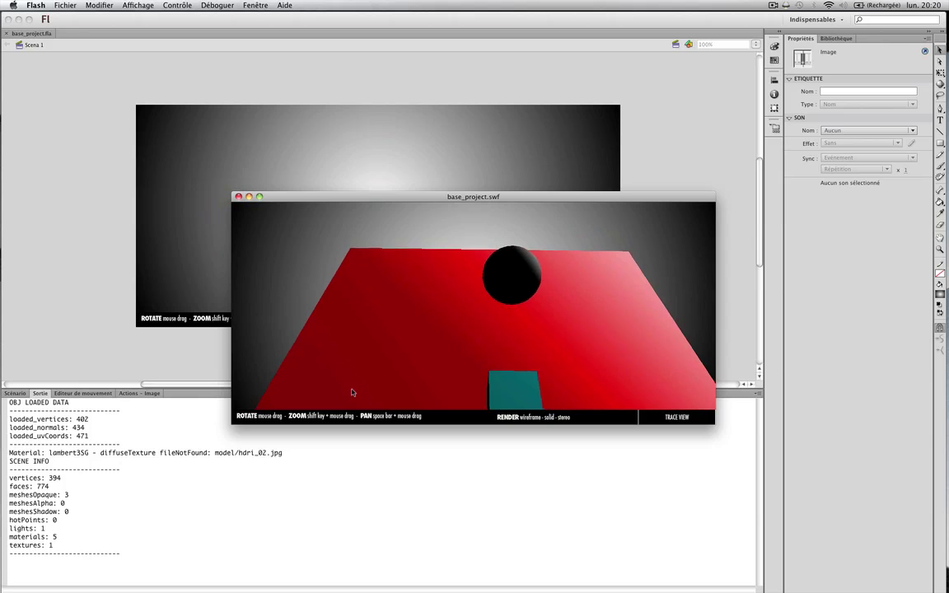
left_click_drag(505, 320, 506, 336)
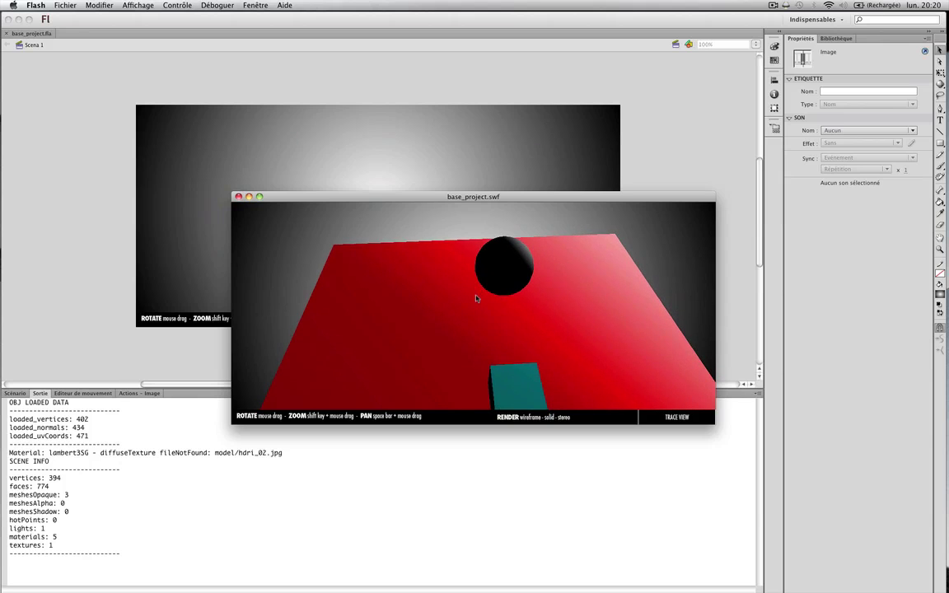
mouse_move(544, 285)
left_mouse_down()
mouse_move(535, 278)
mouse_move(556, 293)
left_mouse_up()
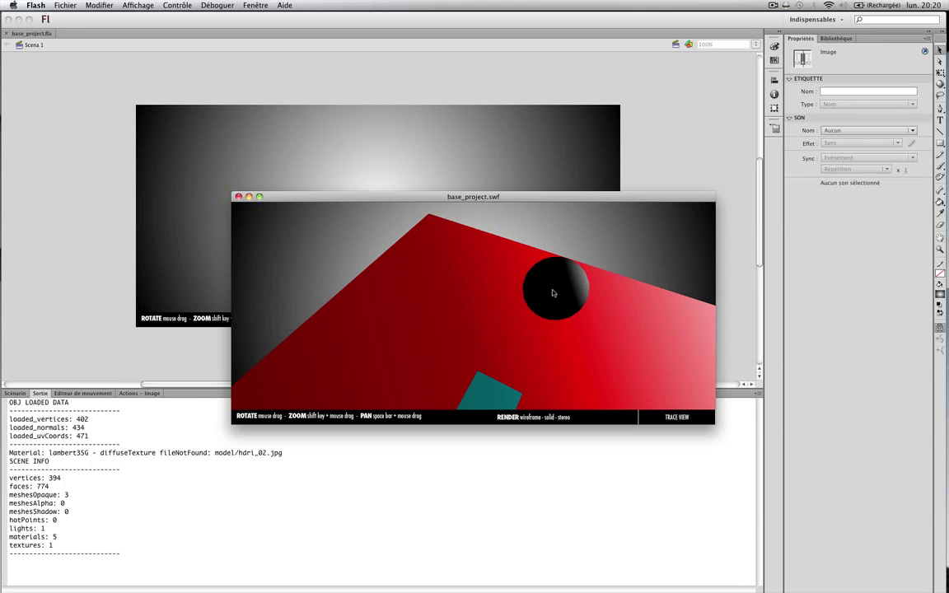
left_click_drag(553, 294, 329, 218)
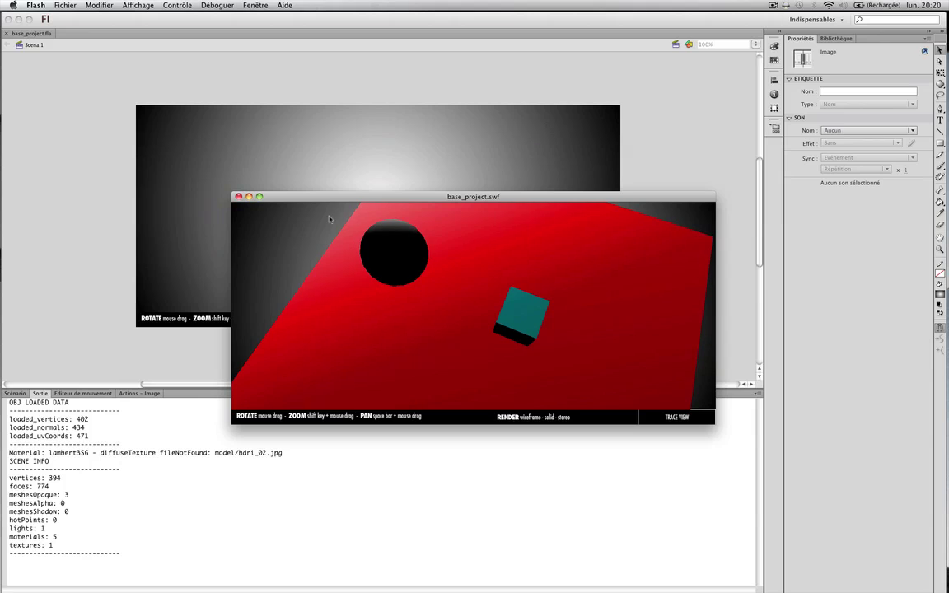
left_click(238, 197)
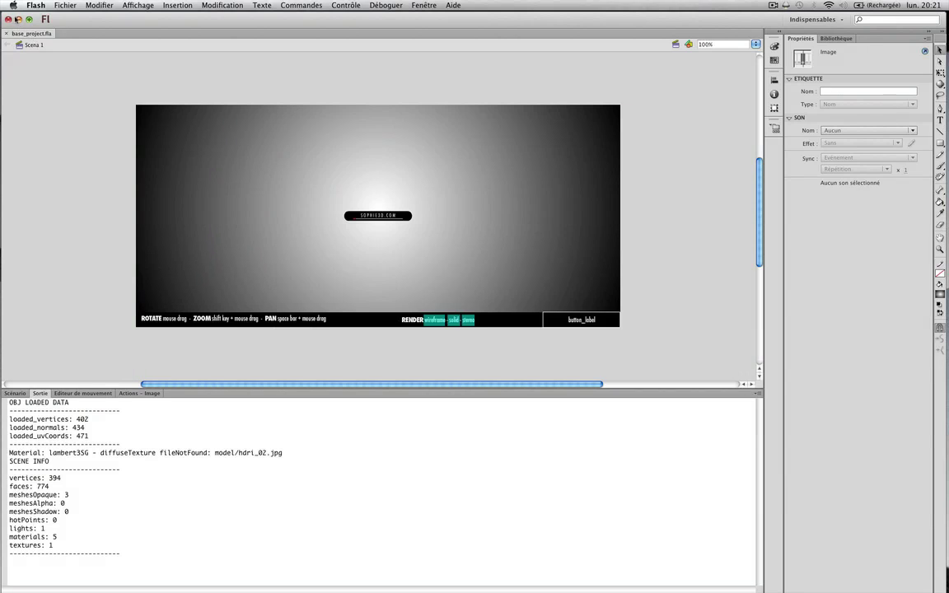
Step: Minimize Flash and move hdri_02.jpg from the desktop into the model folder of base_project
left_click(18, 19)
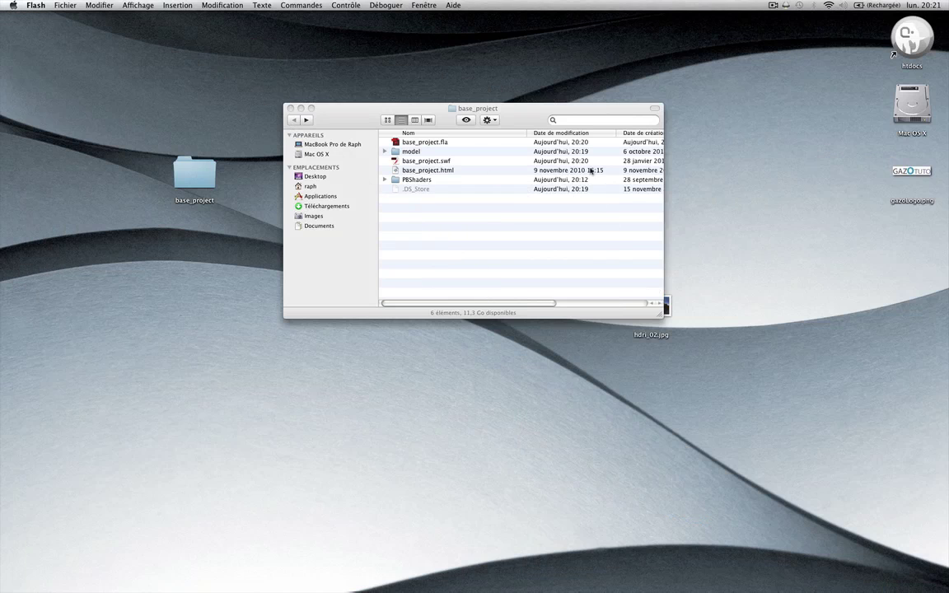
left_click_drag(519, 114, 456, 112)
left_click_drag(637, 294, 353, 149)
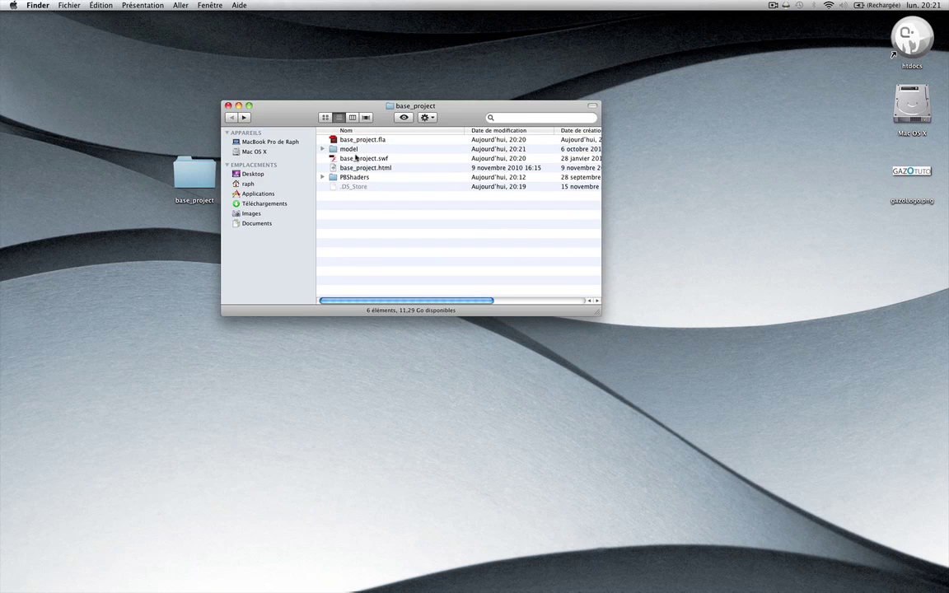
Step: Open base_project.swf in Flash Player, examine the textured sphere and compare the scene with the original in Maya
double_click(356, 159)
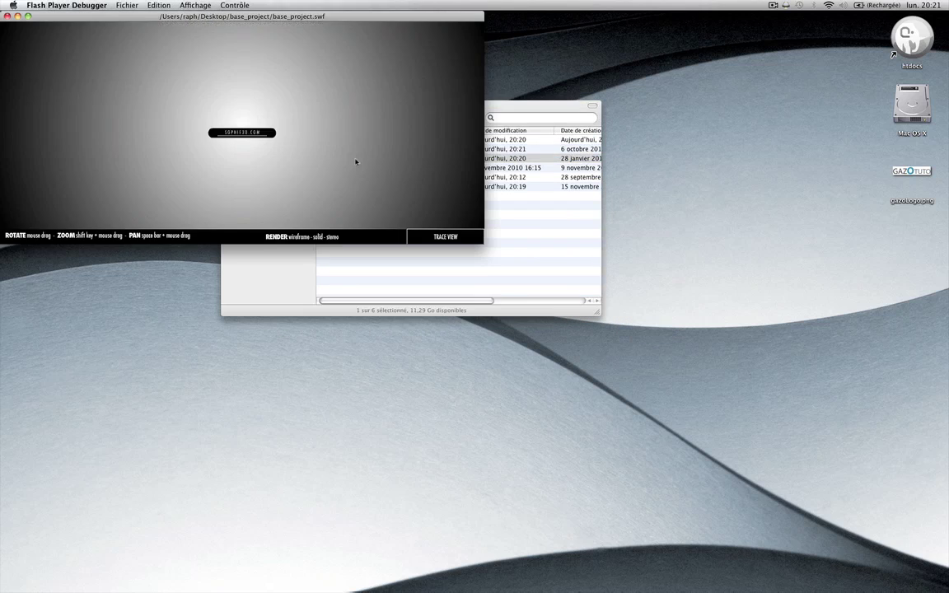
mouse_move(225, 192)
left_mouse_down()
mouse_move(159, 180)
mouse_move(150, 166)
mouse_move(142, 190)
mouse_move(229, 165)
mouse_move(212, 178)
left_mouse_up()
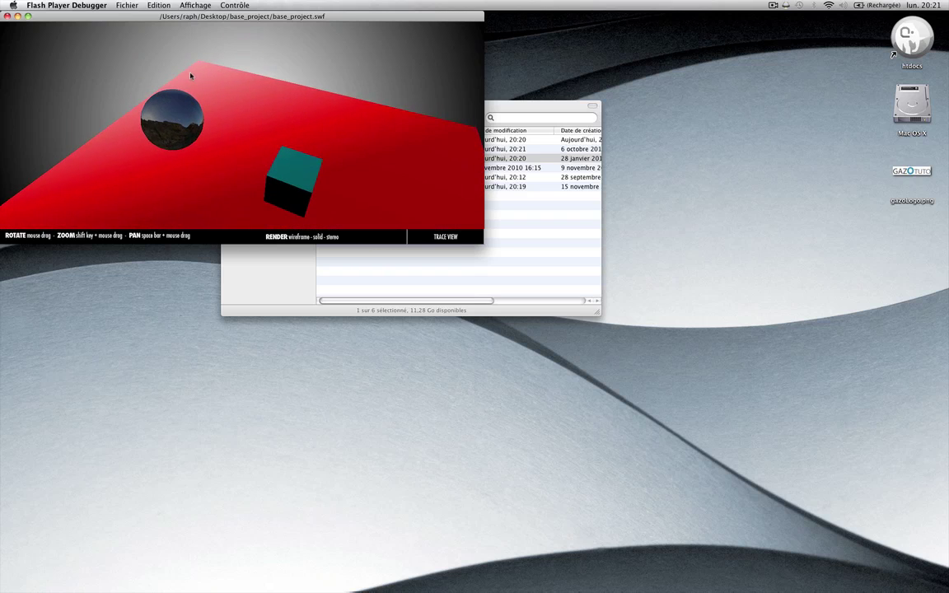
mouse_move(936, 379)
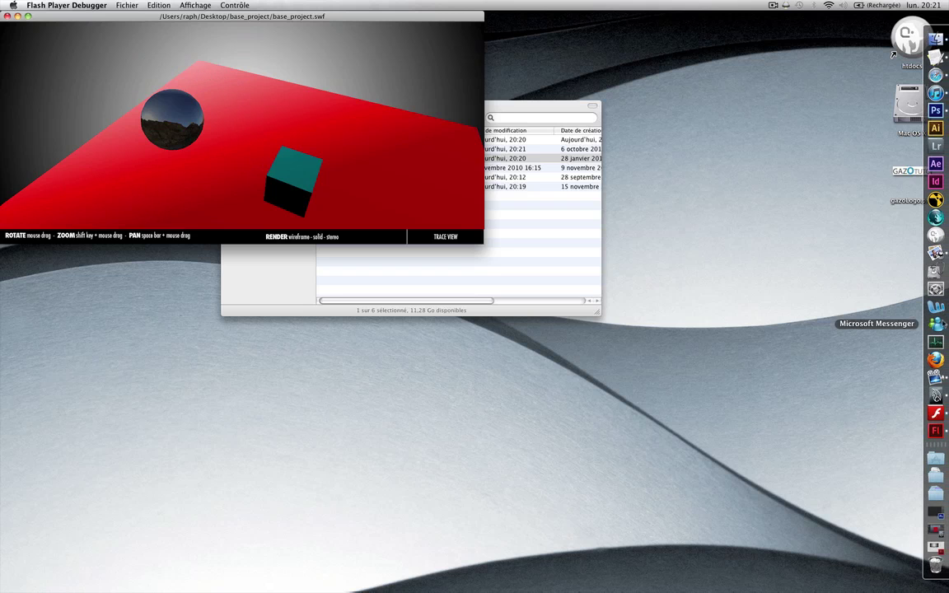
left_click(936, 341)
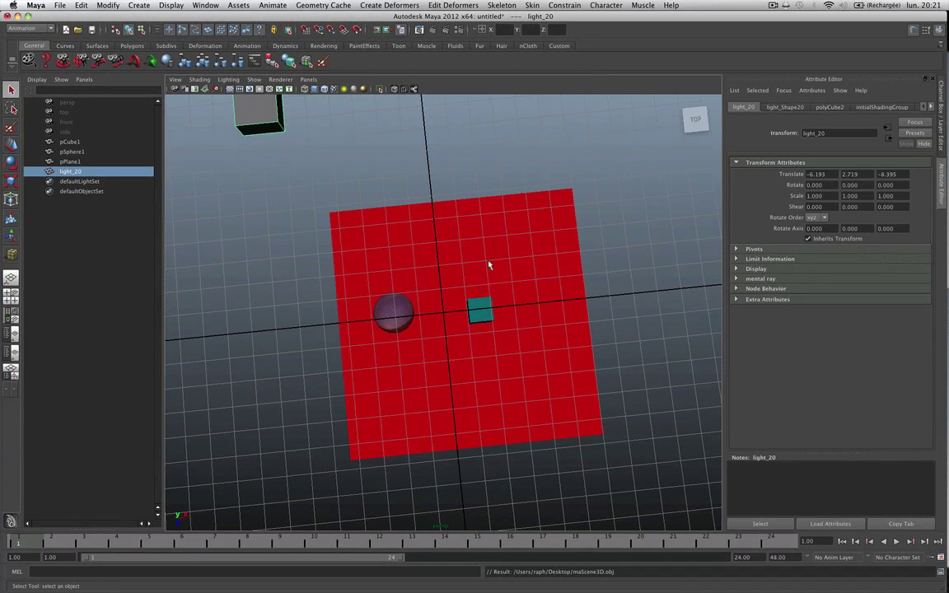
mouse_move(947, 592)
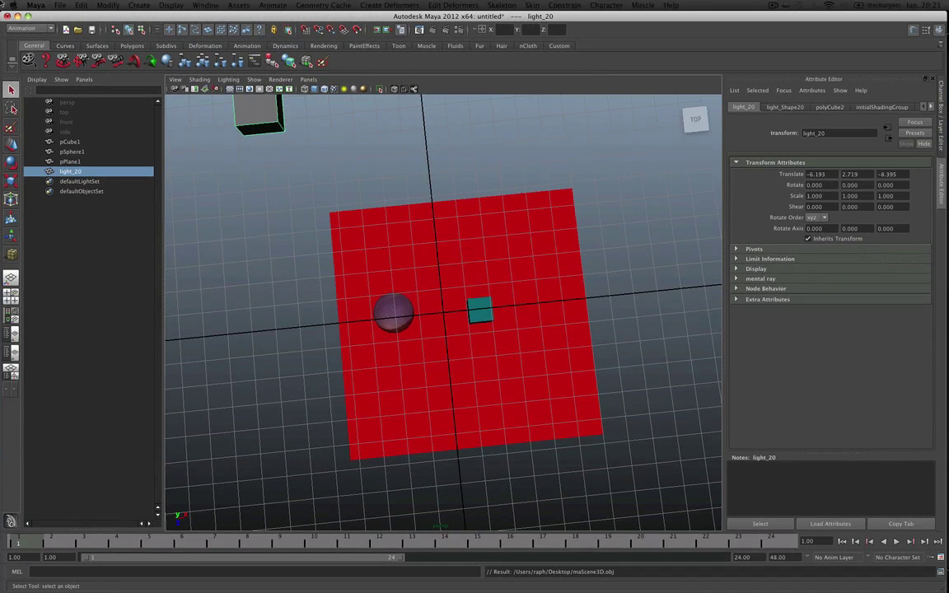
left_click(283, 160)
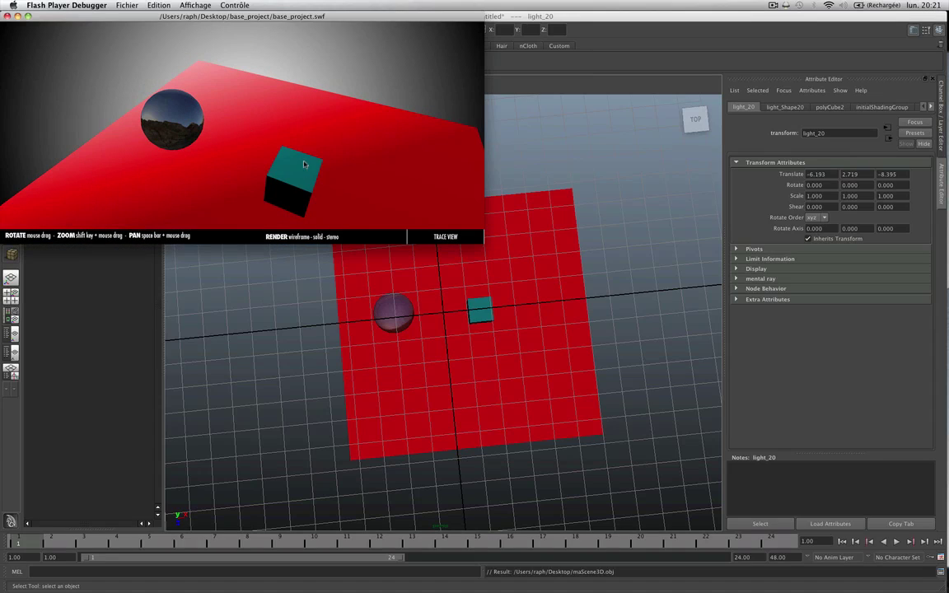
Step: Rotate and zoom the scene in Flash Player to inspect the sphere, cube and plane, and close the player window
left_click_drag(377, 201, 341, 195)
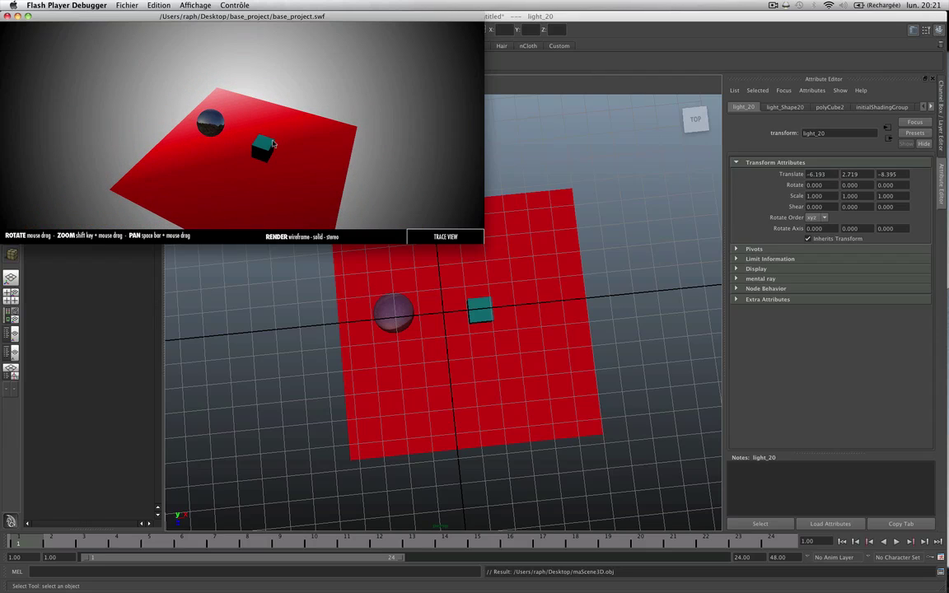
left_click_drag(271, 150, 112, 89, "shift")
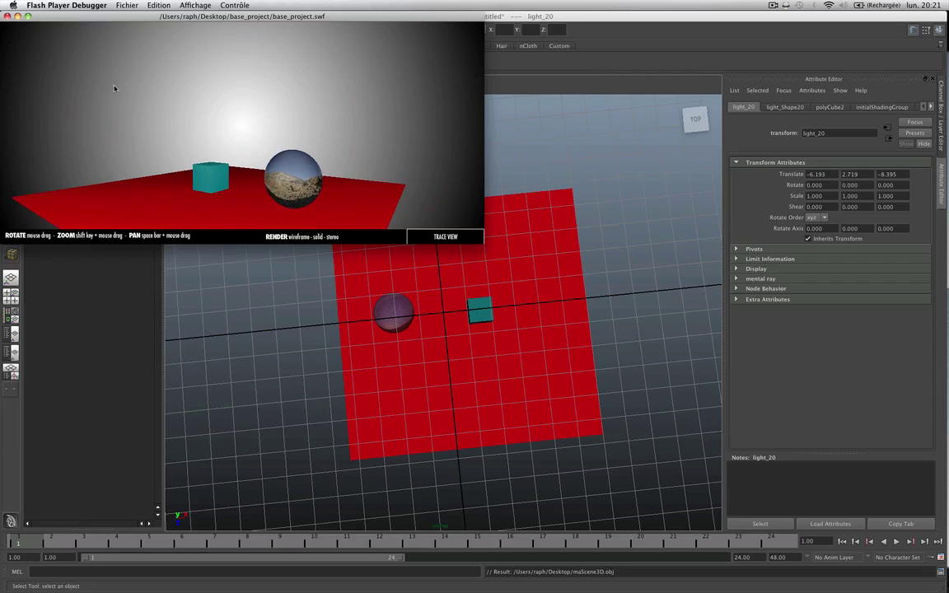
left_click(6, 16)
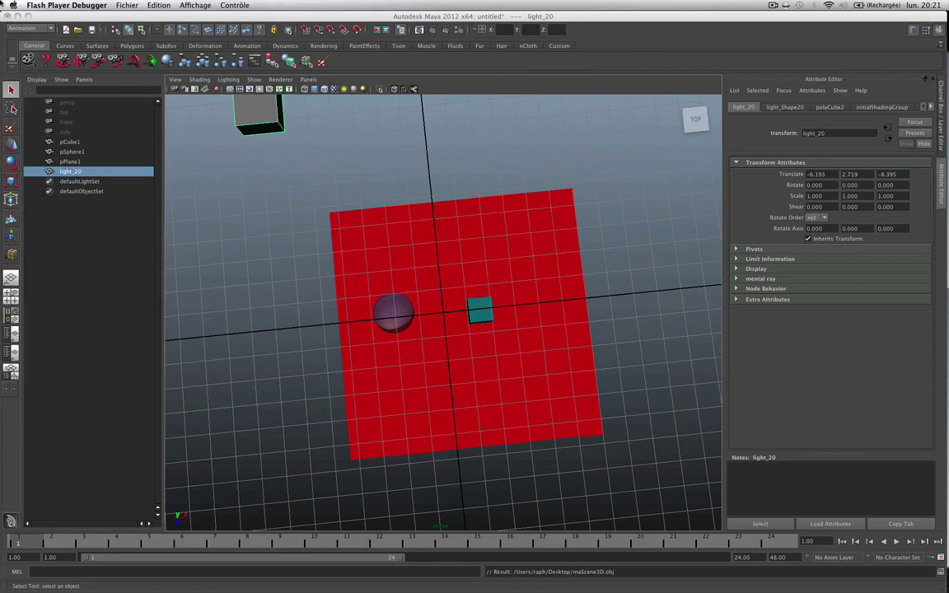
Step: Minimize Maya and open maScene3D.mtl from base_project's model folder in TextEdit
mouse_move(1, 1)
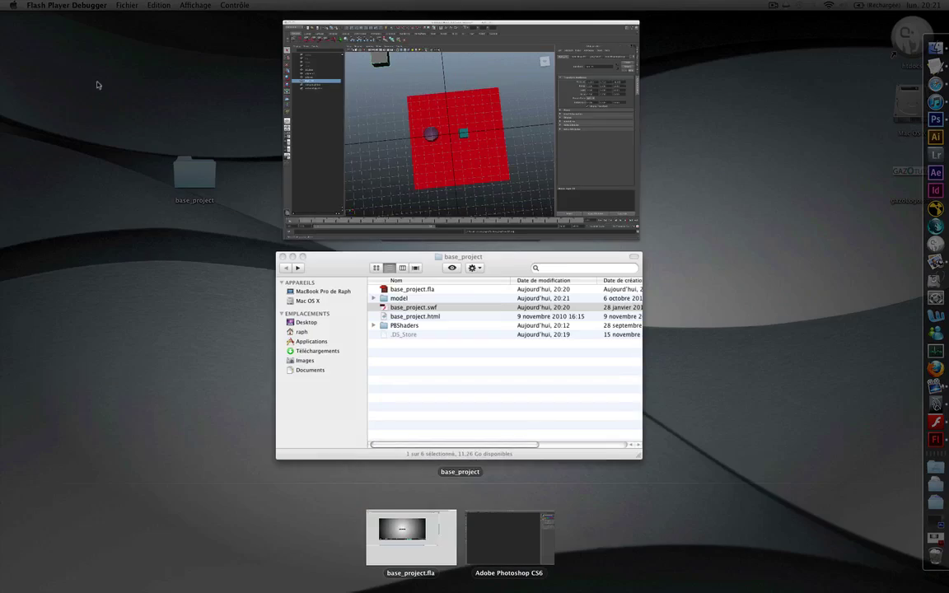
left_click(470, 329)
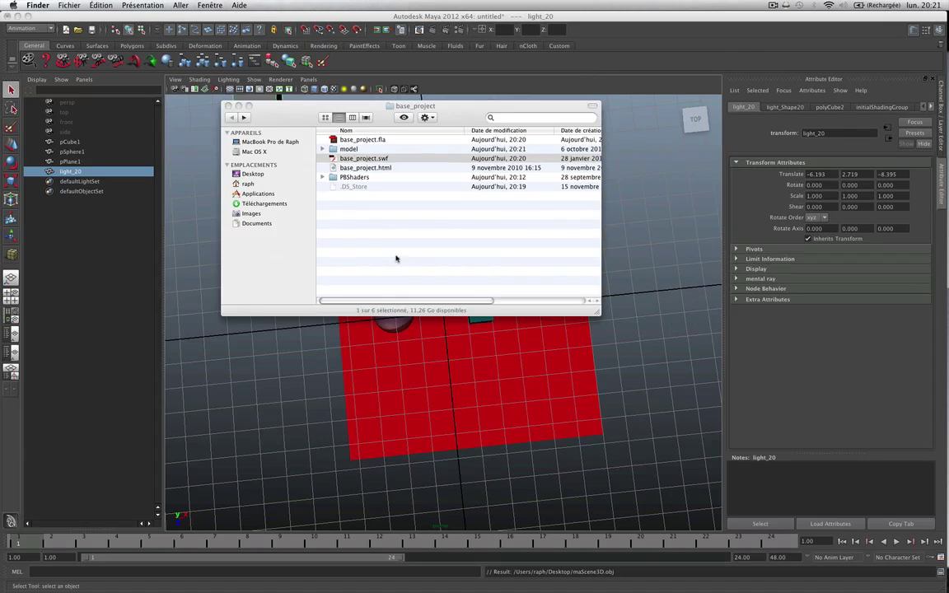
left_click(344, 149)
double_click(344, 149)
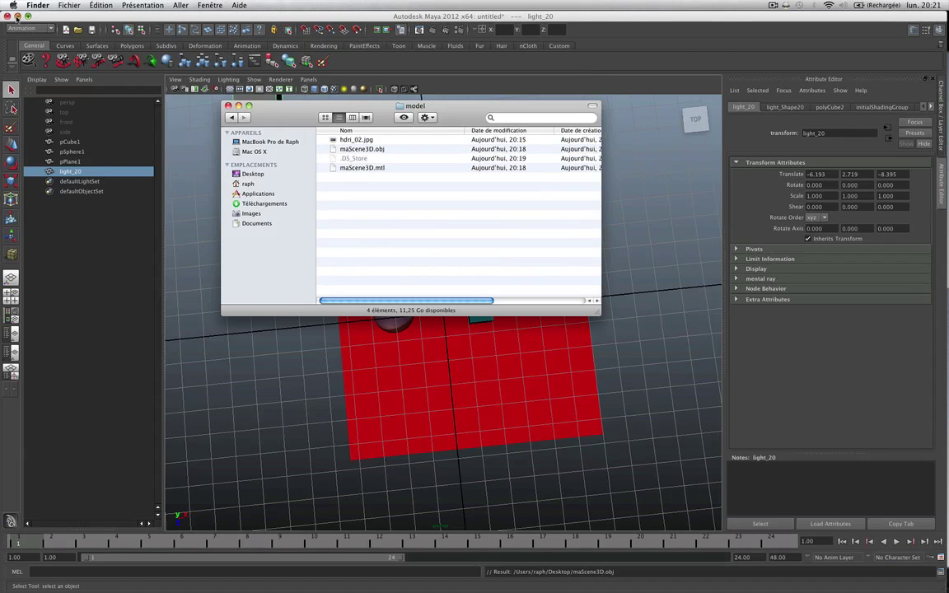
left_click(17, 16)
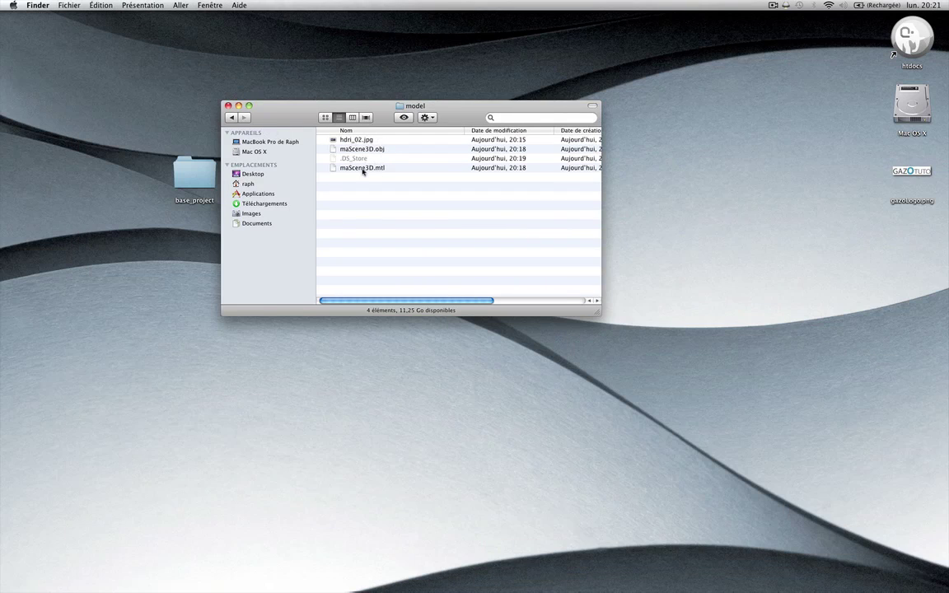
left_click(363, 168)
double_click(363, 168)
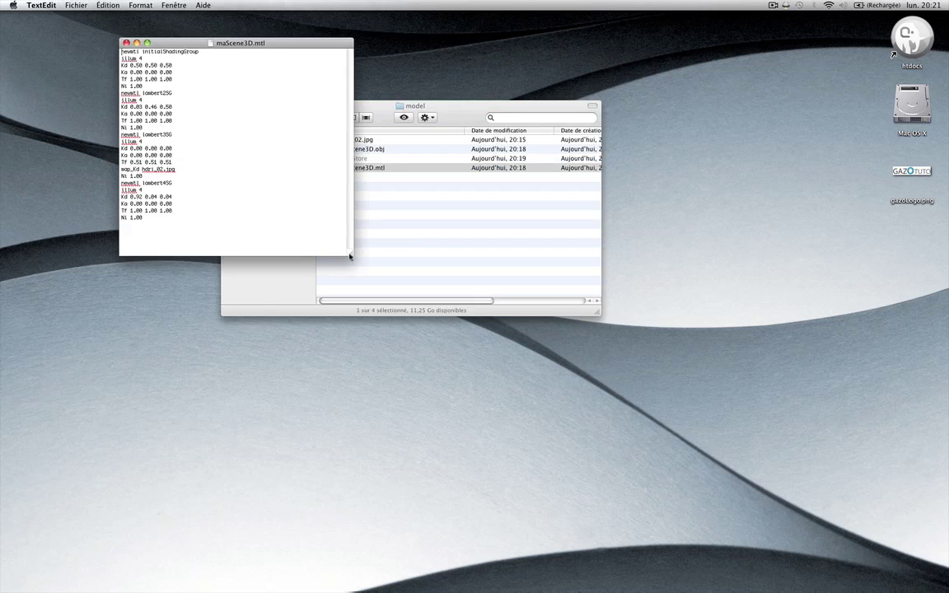
Step: Enlarge the maScene3D.mtl window and look over its material definitions
left_click_drag(350, 256, 444, 319)
left_click_drag(179, 232, 109, 164)
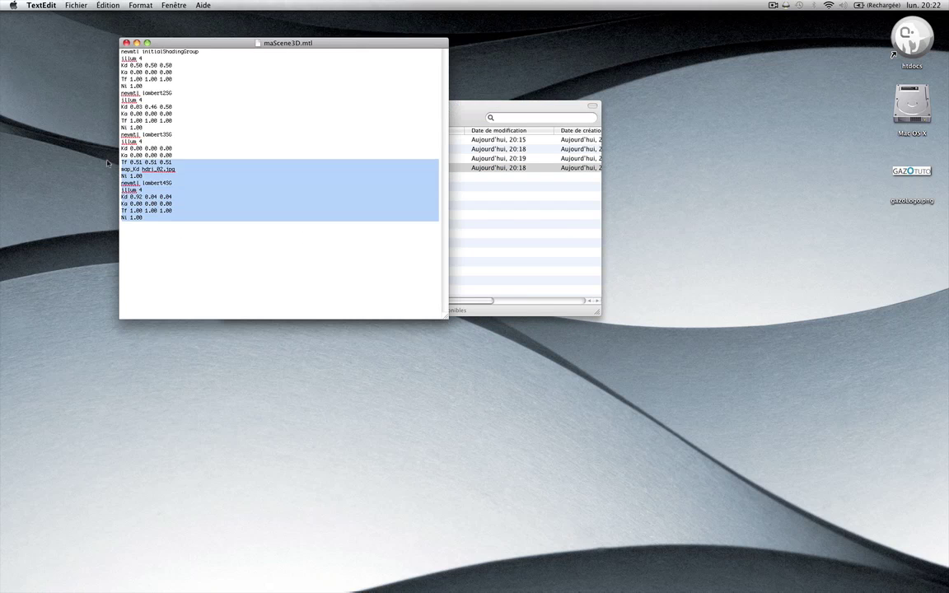
left_click(259, 220)
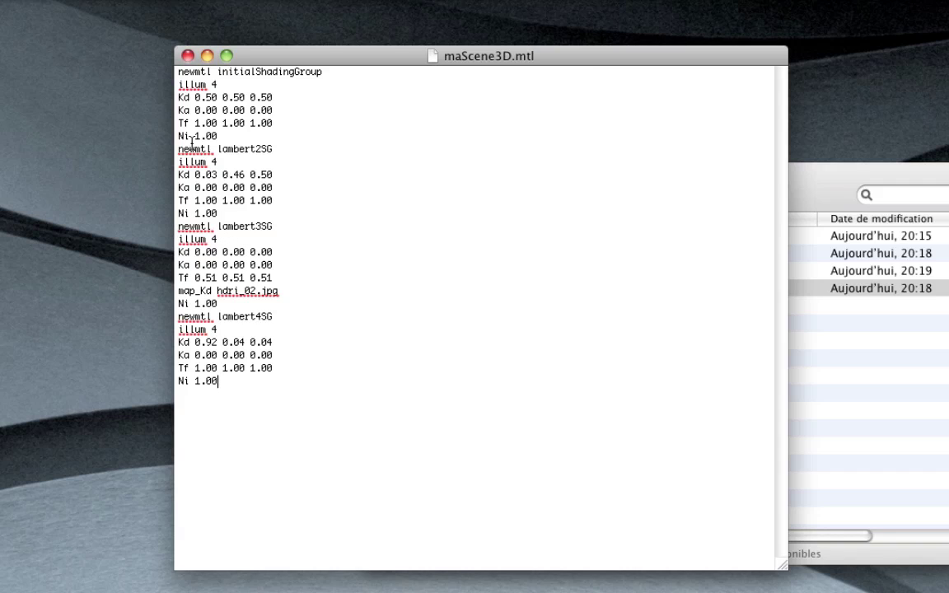
Step: Examine the lambert3SG material name and its map_Kd texture line in maScene3D.mtl
double_click(262, 226)
left_click(217, 227)
left_click_drag(217, 227, 260, 231)
left_click(274, 278)
left_click_drag(178, 291, 252, 292)
left_click(218, 293)
Step: Add the line "d .5" below the map_Kd hdri_02.jpg line of lambert3SG, save the file and quit TextEdit
left_click(294, 293)
key("Return")
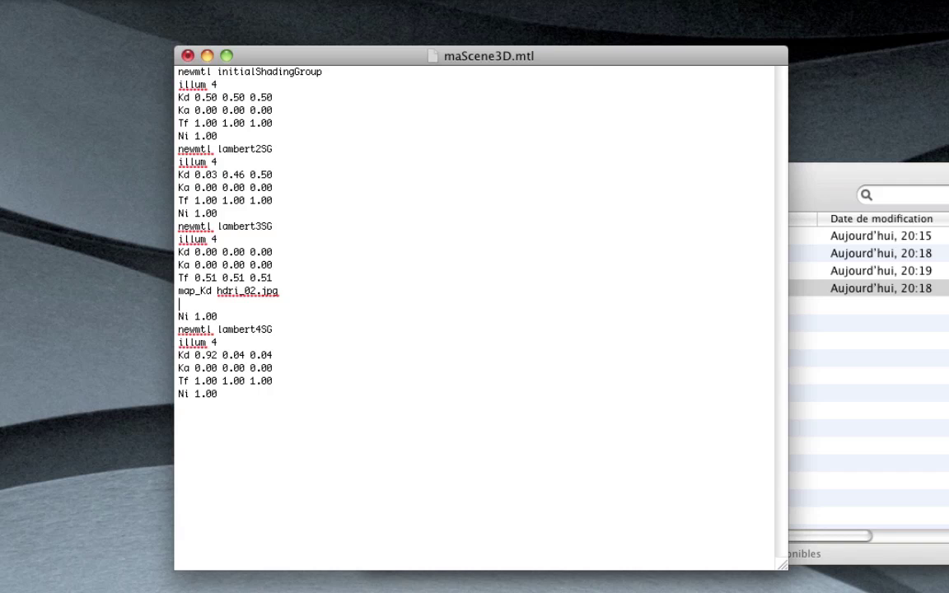
type("d")
type(" .")
type("1")
key("BackSpace")
type(".5")
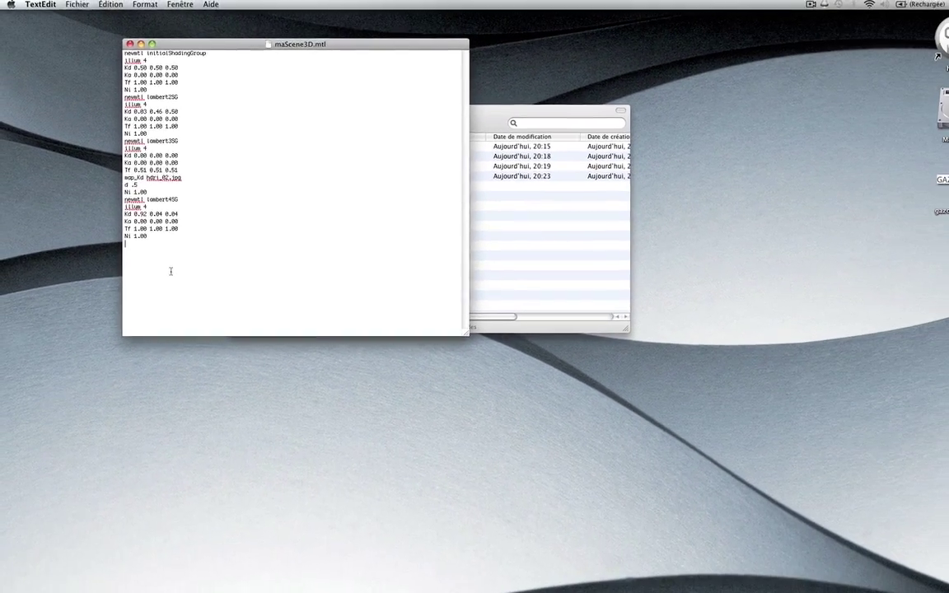
key("super+q")
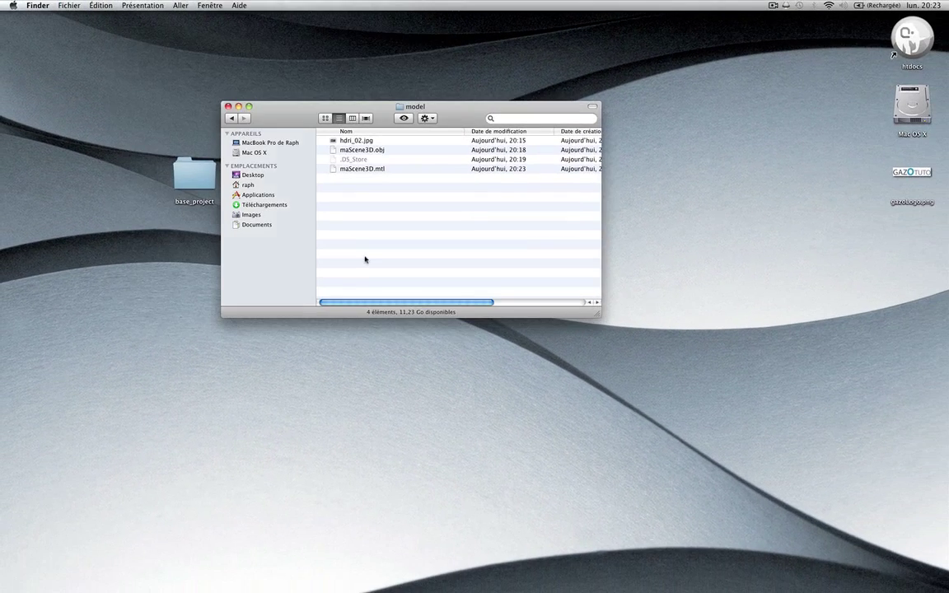
Step: Open base_project.swf from the base_project folder, rotate the scene to inspect the sphere's transparency, and close the player window
key("super+Up")
key("Down")
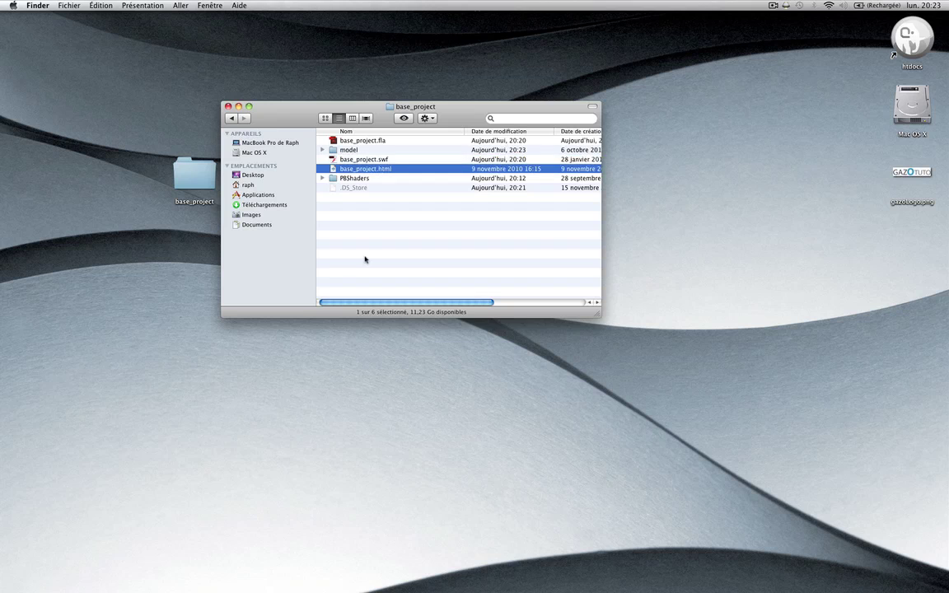
key("Up")
key("Up")
key("Down")
key("Down")
key("Up")
key("super+o")
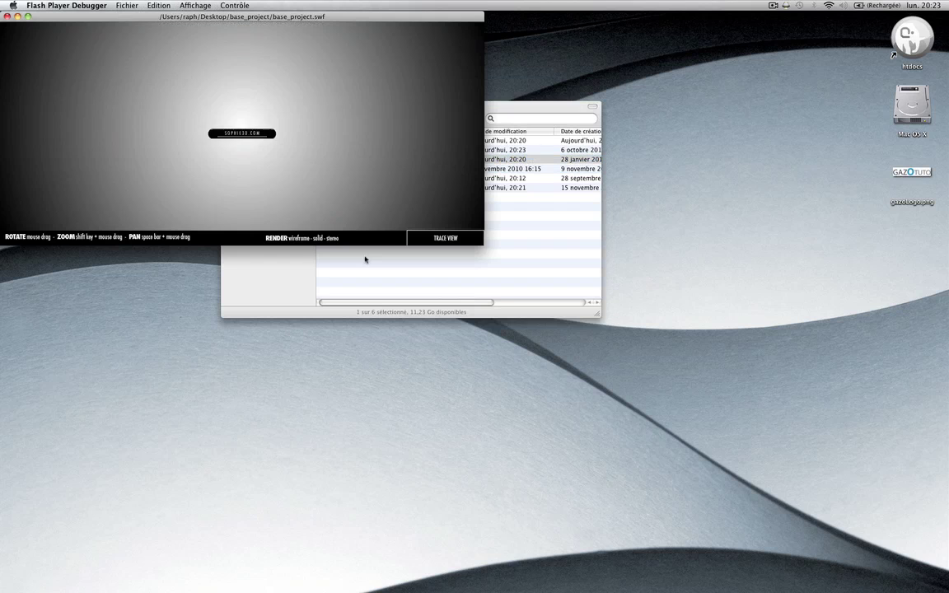
left_click_drag(281, 202, 184, 131)
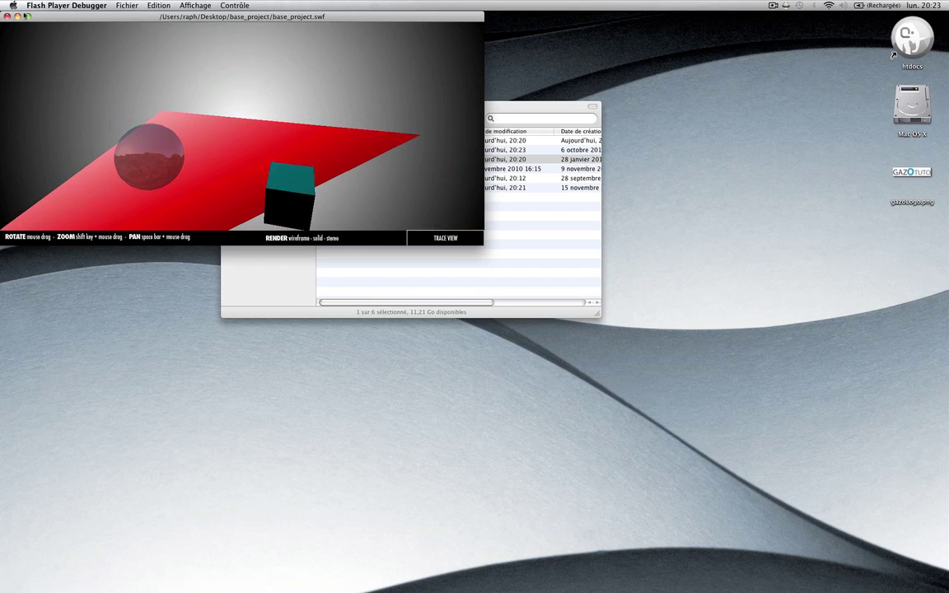
left_click(6, 16)
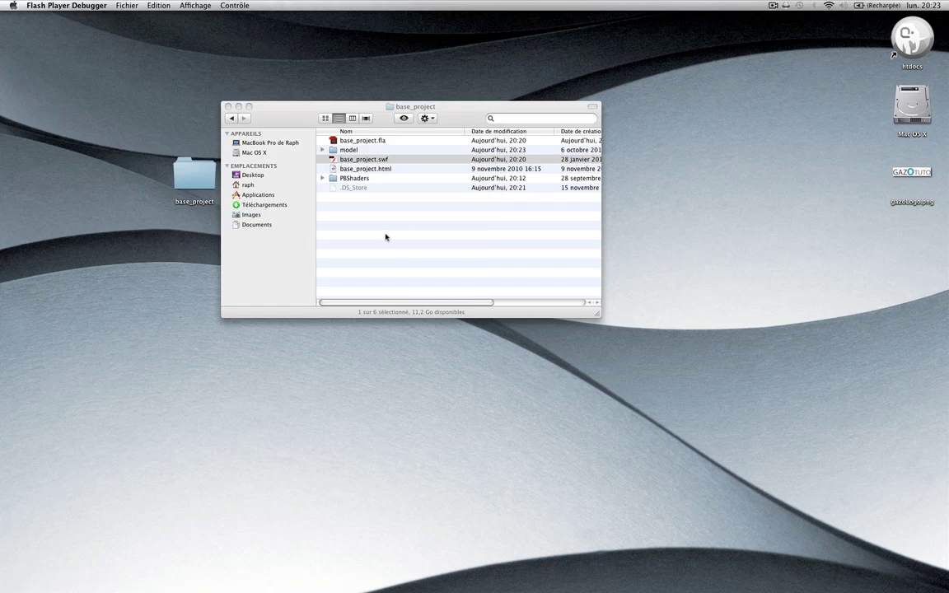
Step: Return to base_project's model folder and open maScene3D.mtl in TextEdit
left_click(358, 150)
mouse_move(1, 3)
left_click(381, 183)
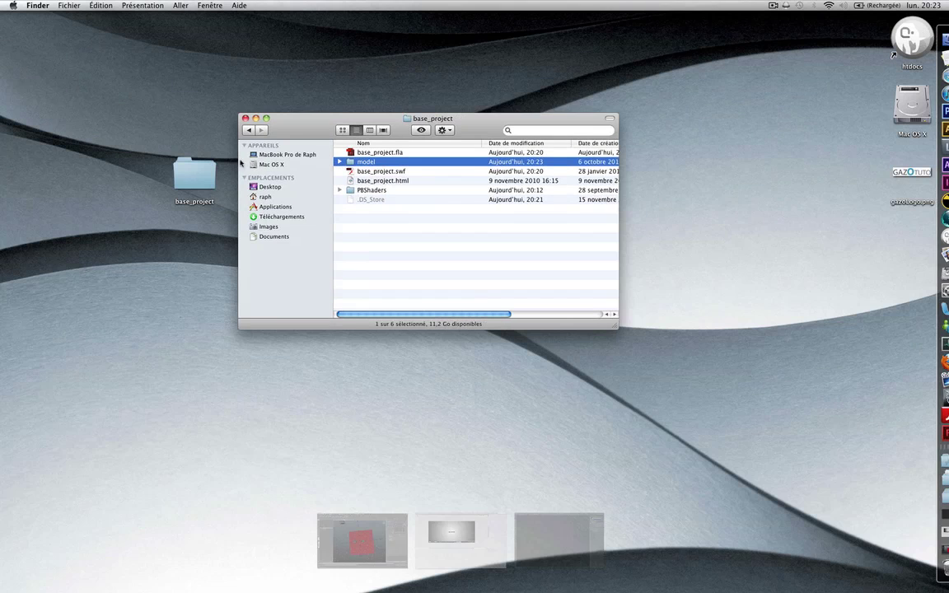
left_click(381, 183)
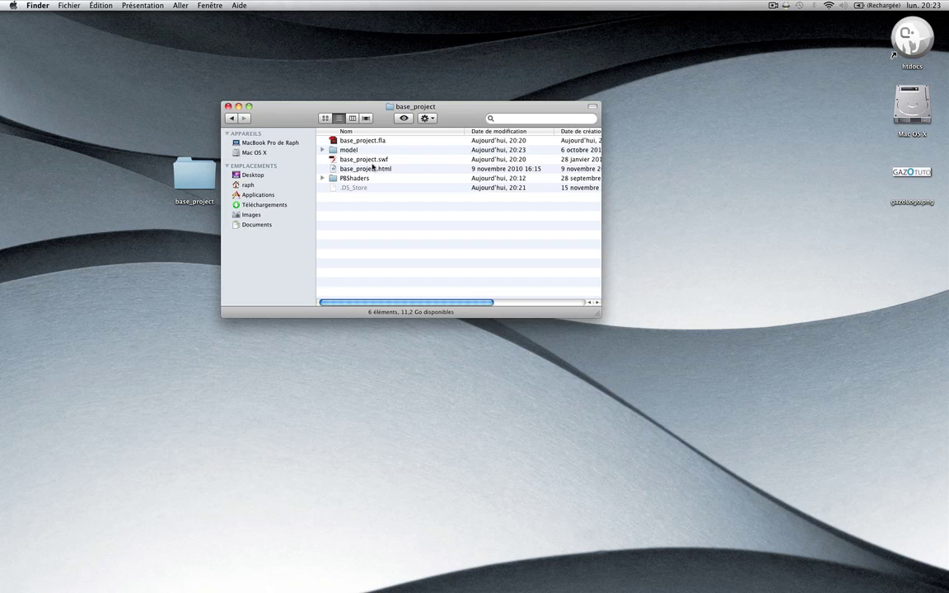
double_click(365, 151)
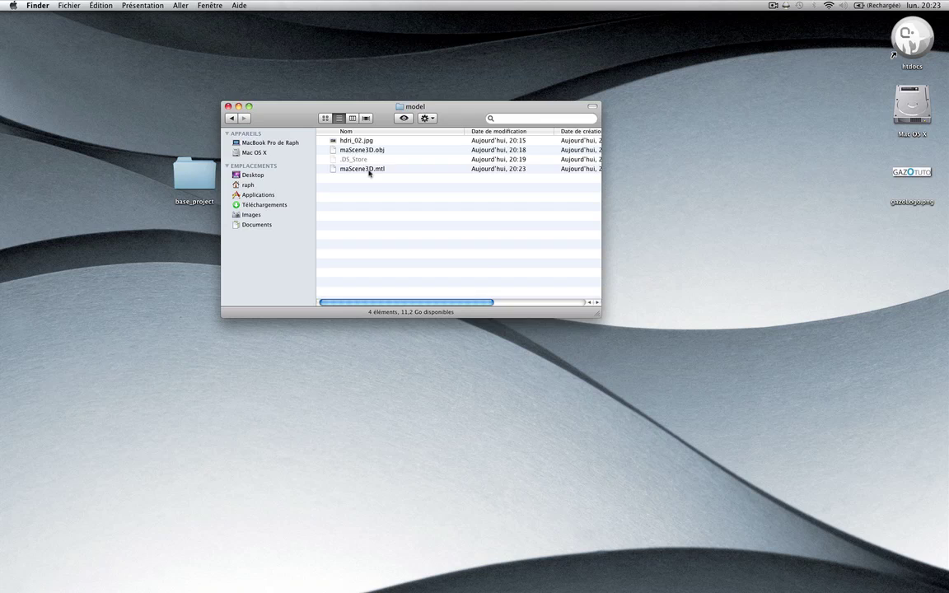
double_click(369, 169)
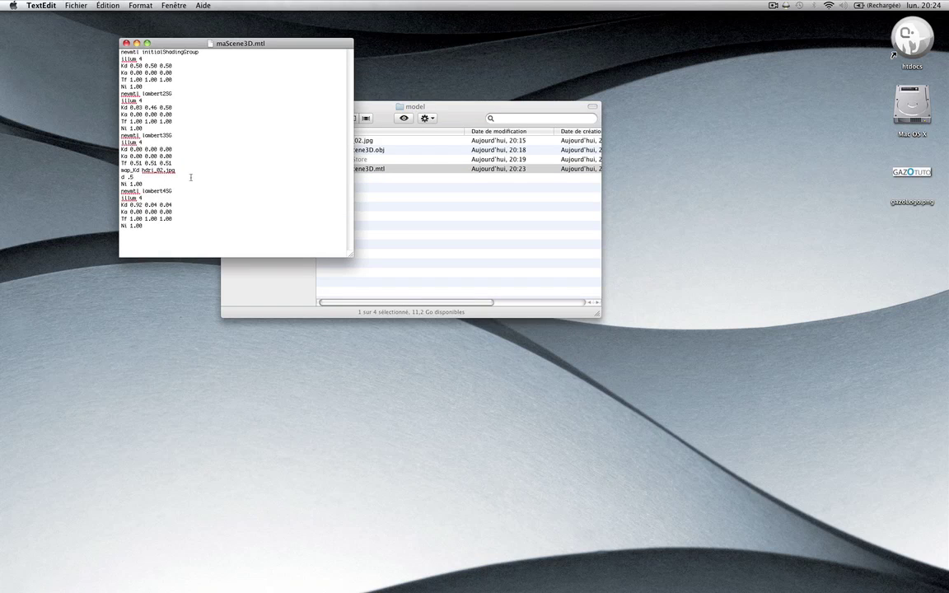
Step: Change map_Kd to map_Ka on lambert3SG's hdri_02.jpg line, save the file and quit TextEdit
key("BackSpace")
type("a")
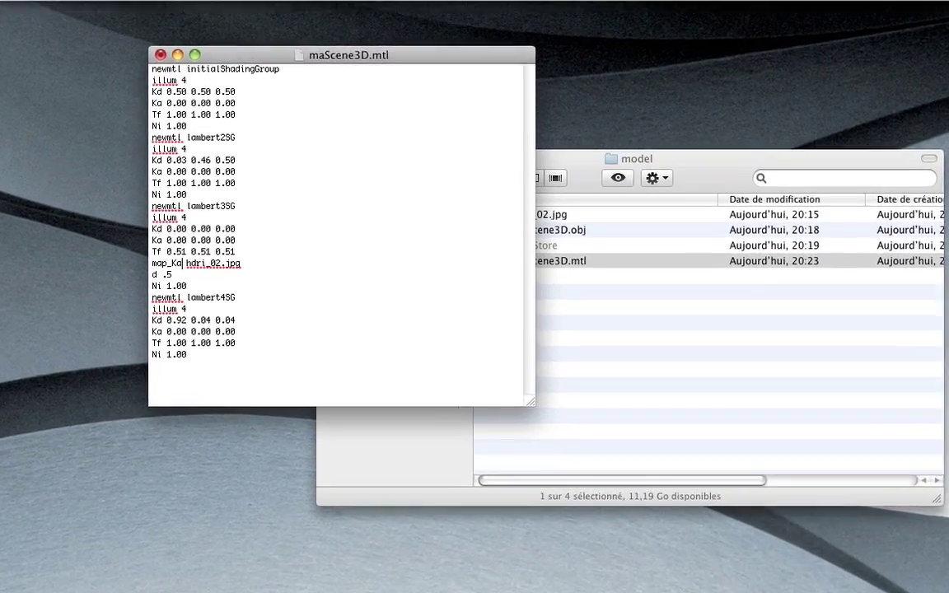
key("BackSpace")
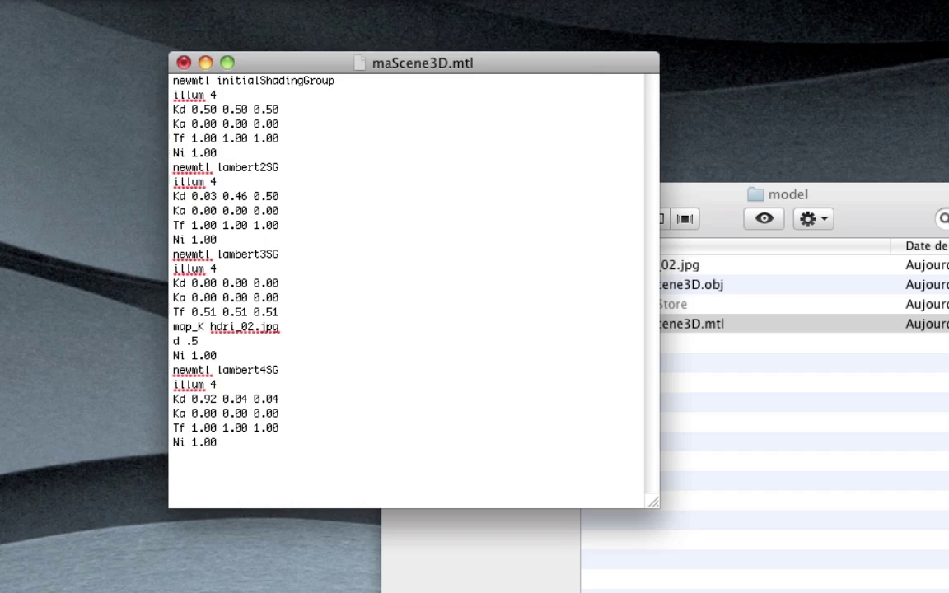
type("a")
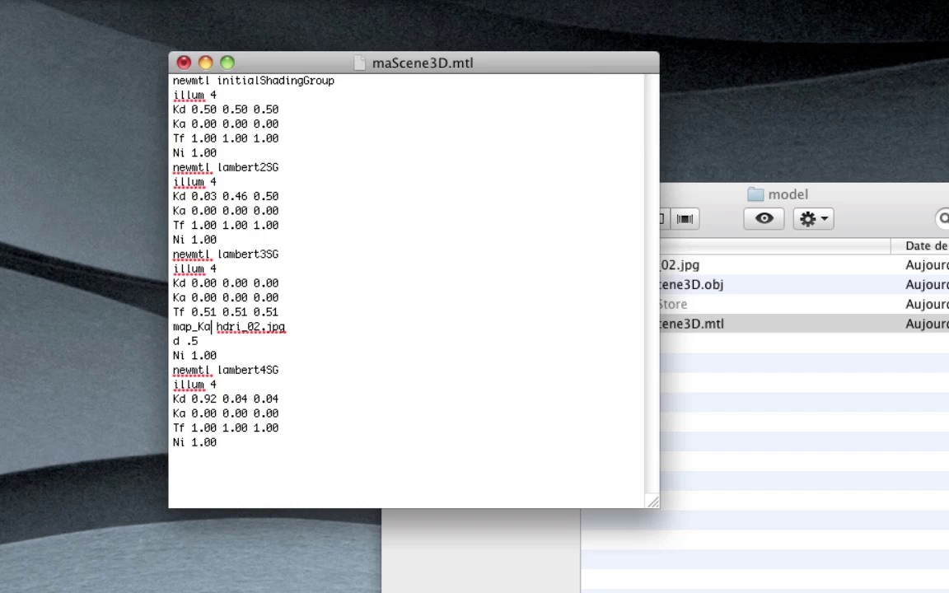
key("super+s")
key("super+q")
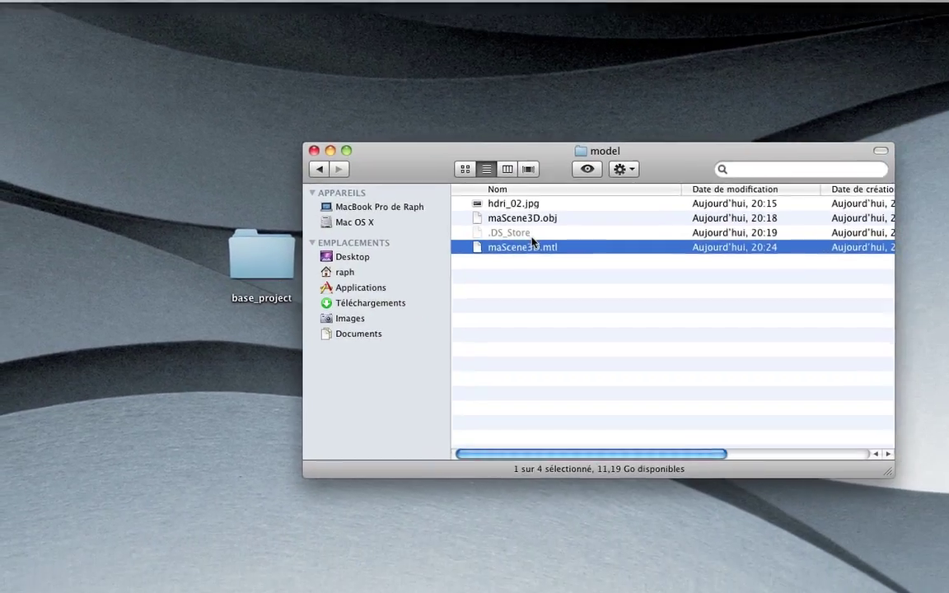
Step: Open base_project.swf again, rotate the scene to inspect the sphere with its ambient map, and close the player window
key("Up")
key("Up")
key("Up")
key("super+Up")
key("Down")
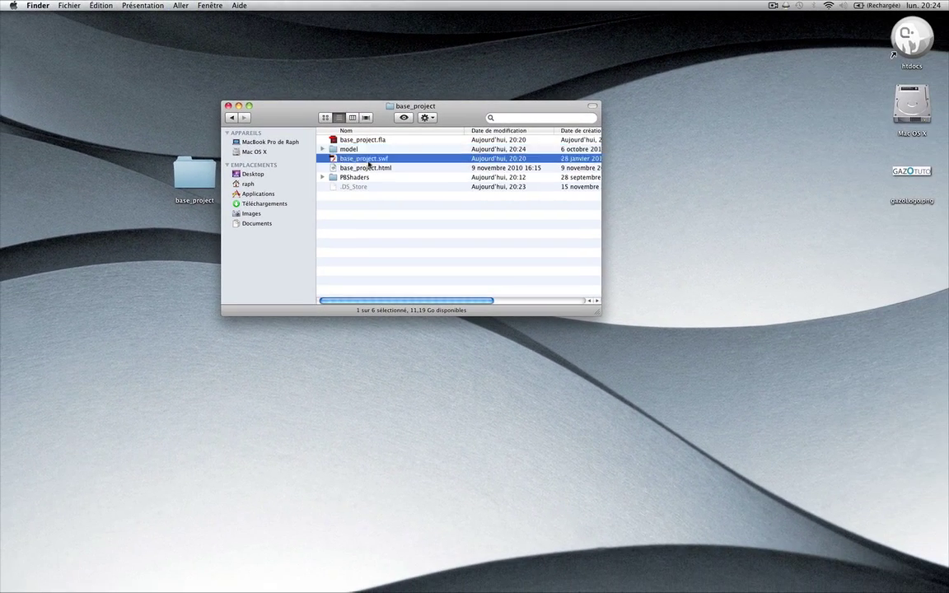
double_click(368, 164)
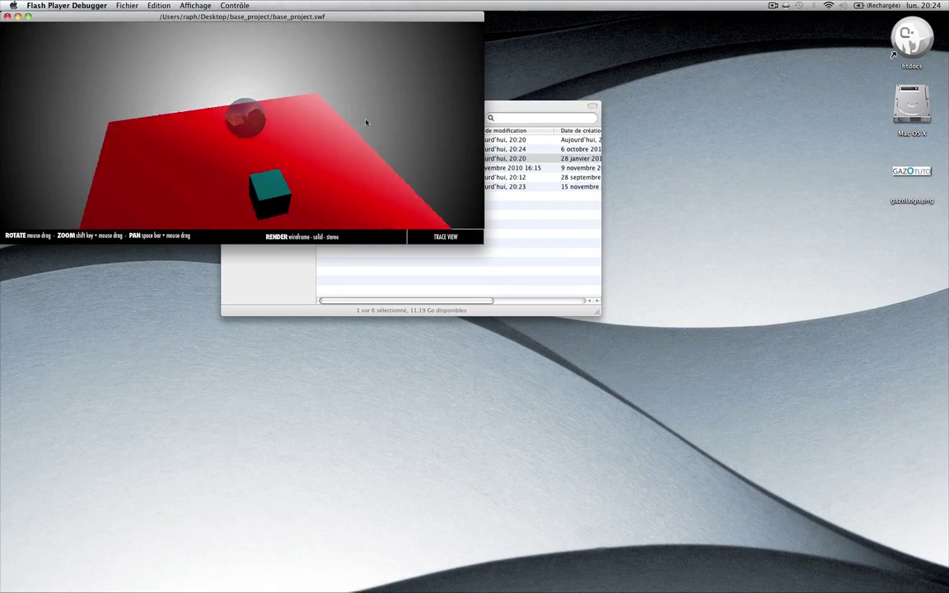
left_click_drag(367, 123, 430, 191)
left_click_drag(372, 192, 239, 212)
key("super+w")
Step: Open base_project's model folder and move gazoLogo.png from the desktop into it
left_click(369, 162)
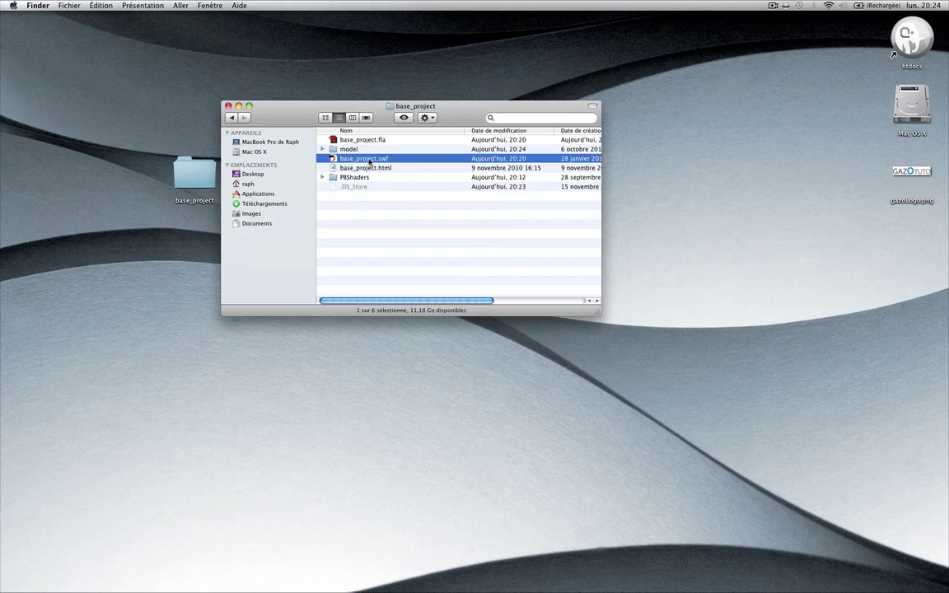
key("Up")
key("super+Down")
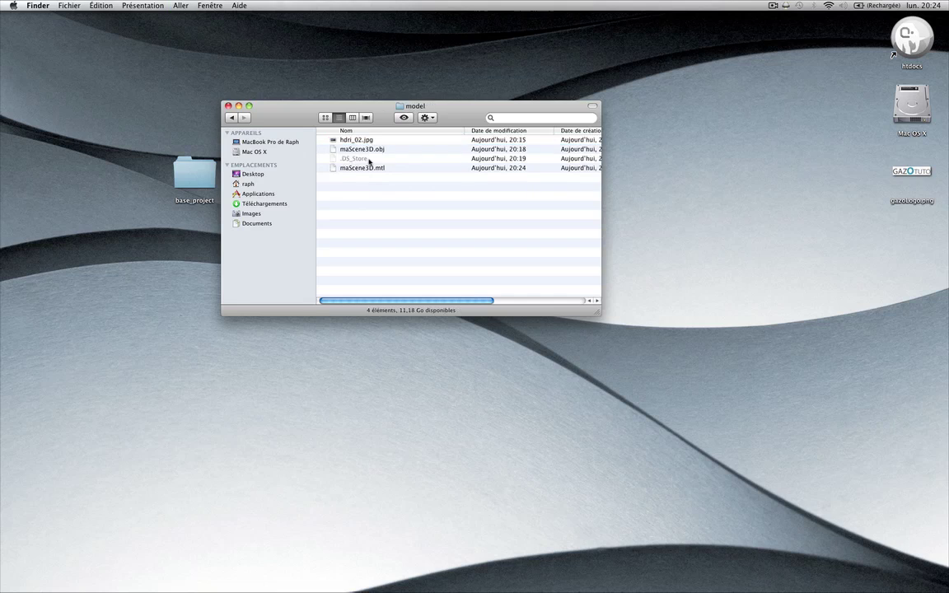
key("Down")
key("Down")
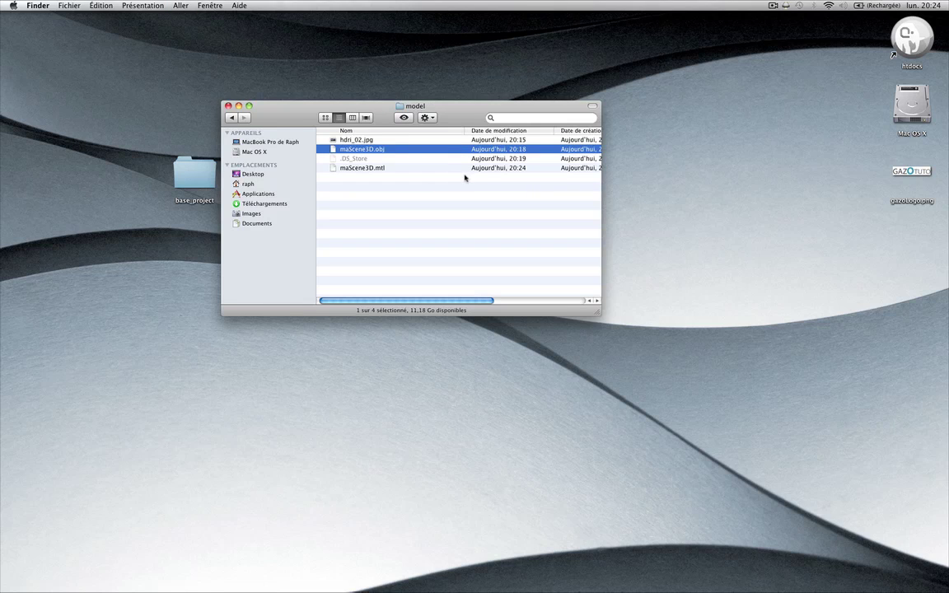
key("Up")
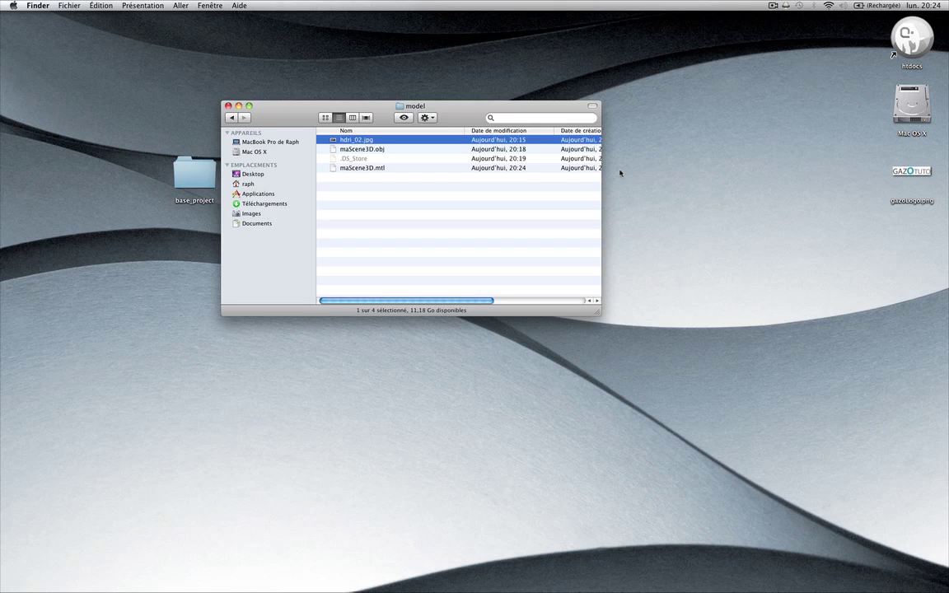
left_click_drag(911, 173, 460, 210)
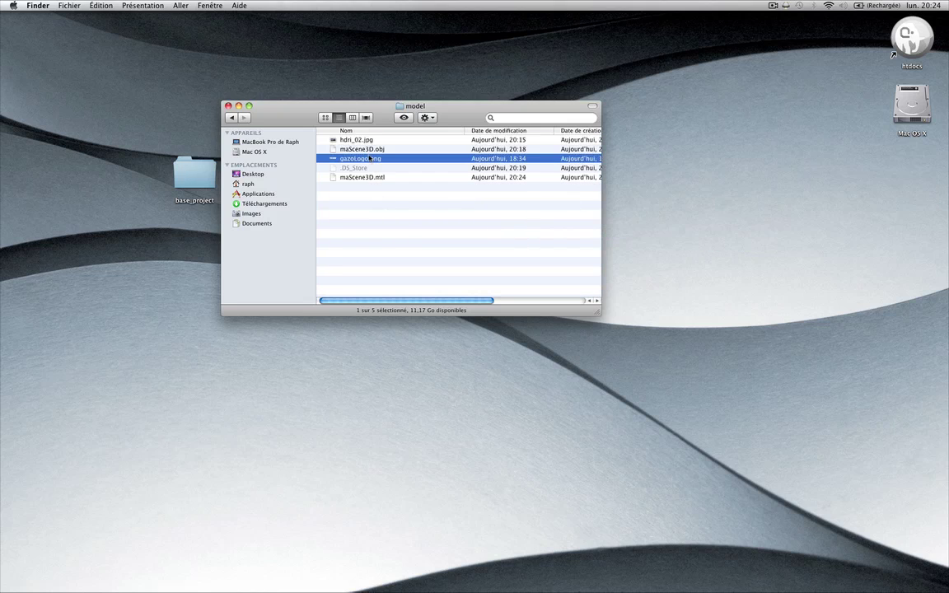
Step: Reopen maScene3D.mtl from the model folder and duplicate lambert3SG's map_Ka hdri_02.jpg line directly below it
key("super+Up")
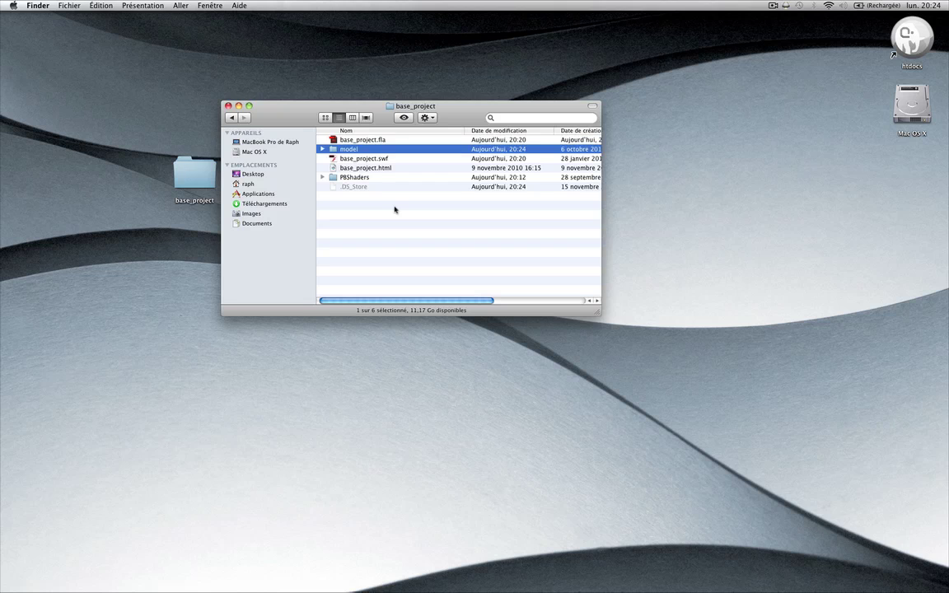
double_click(376, 148)
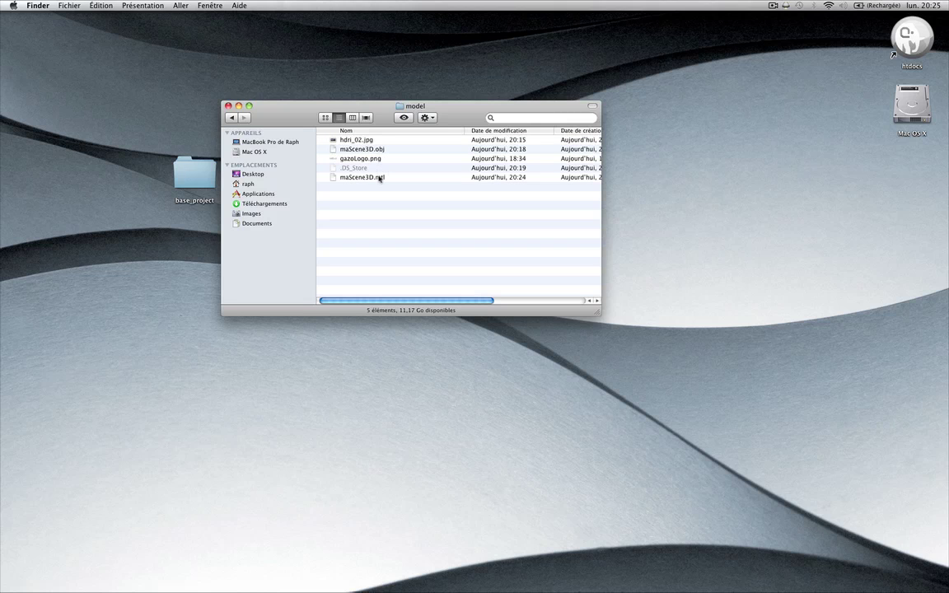
double_click(379, 178)
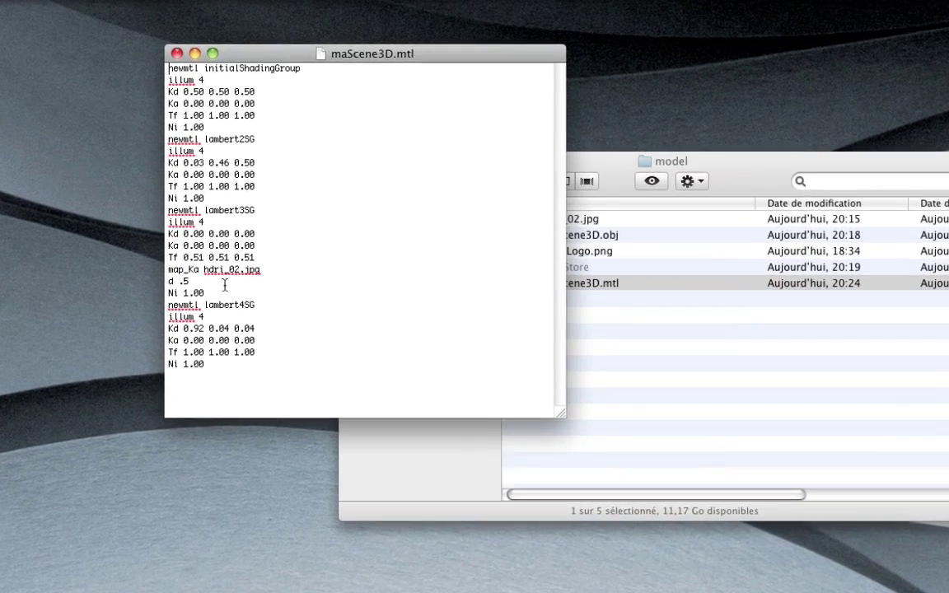
left_click_drag(262, 269, 134, 269)
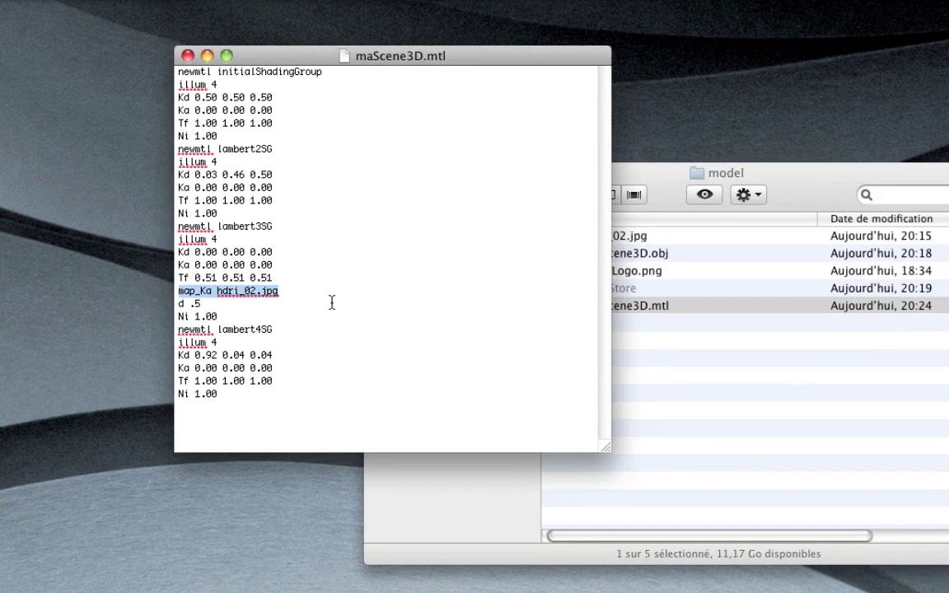
key("super+c")
key("Right")
key("Return")
key("super+v")
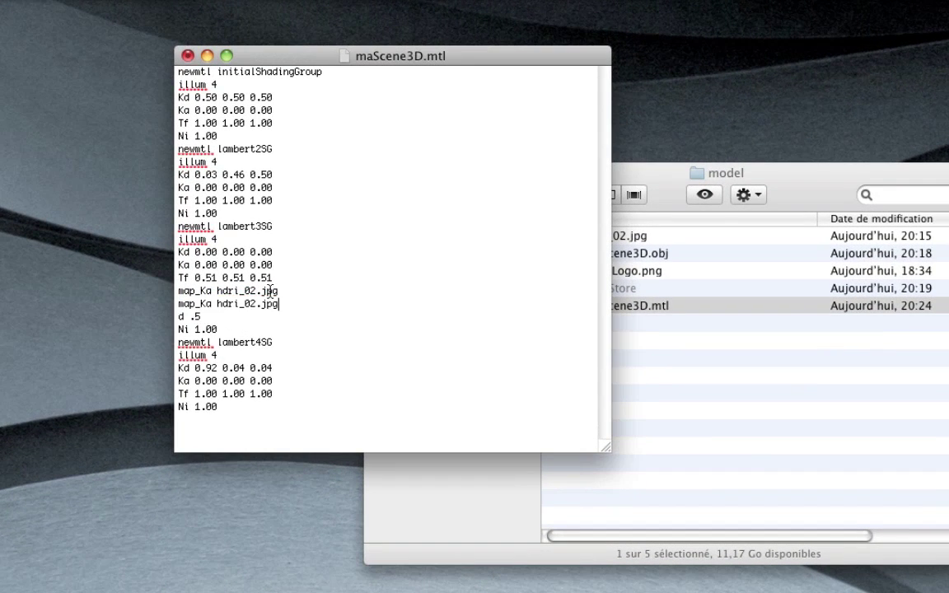
Step: Edit the duplicated texture line to read "map_Kd logo.jpg"
left_click(212, 304)
key("BackSpace")
type("d")
left_click(257, 304)
key("BackSpace")
key("BackSpace")
key("BackSpace")
key("BackSpace")
key("BackSpace")
key("BackSpace")
key("BackSpace")
type("logo")
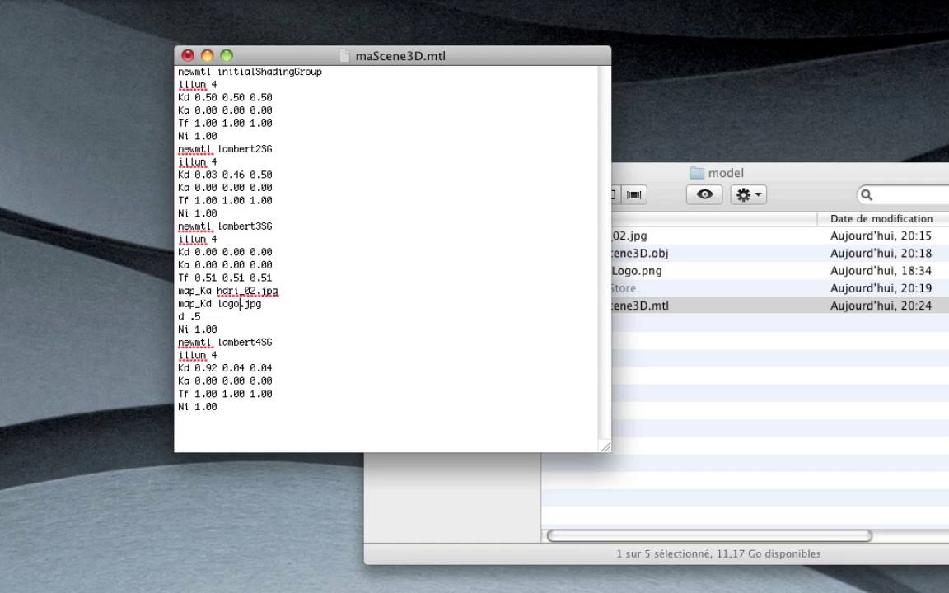
Step: Check the logo's file name in the model folder, change the map_Kd texture to GazoLogo.png and save maScene3D.mtl
left_click(659, 343)
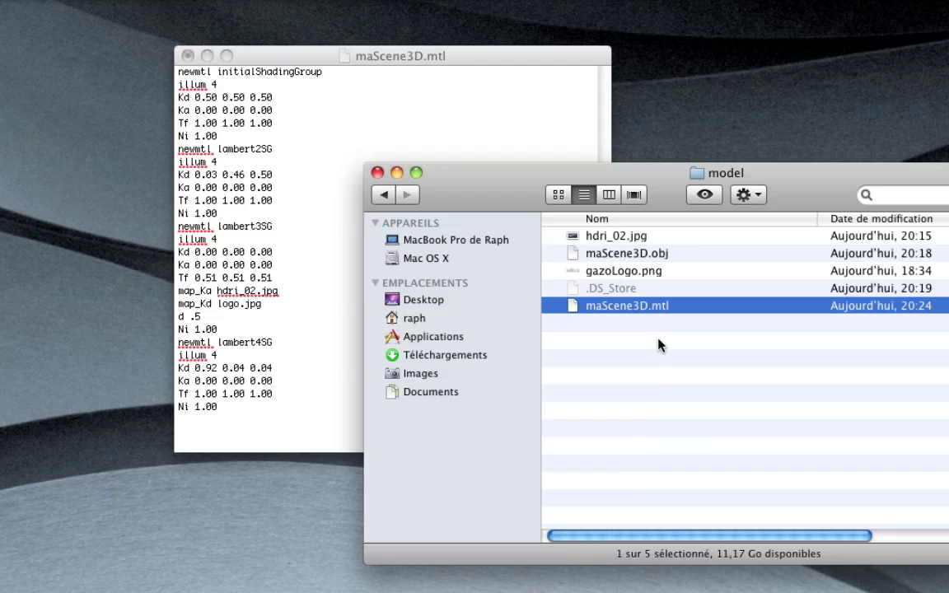
left_click(212, 271)
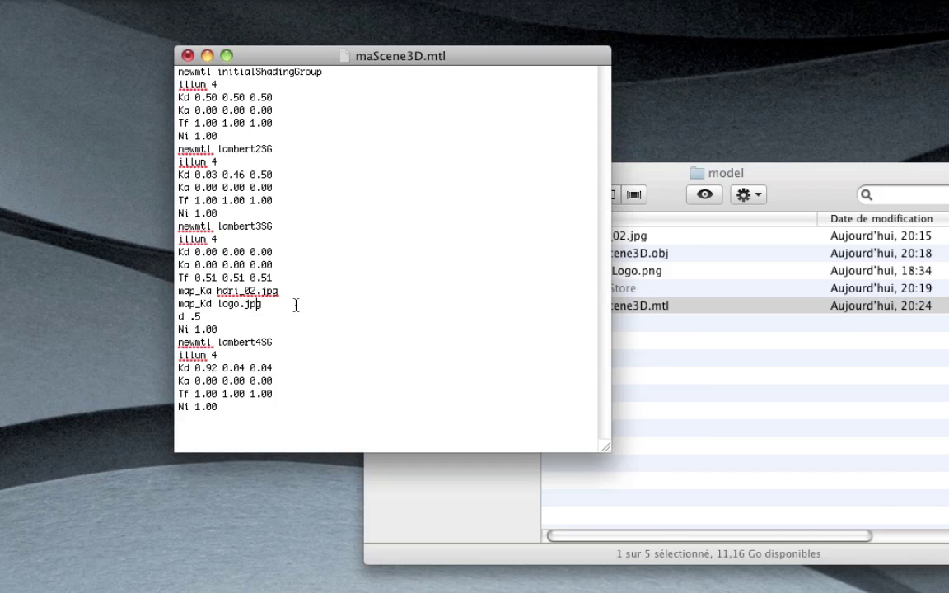
left_click(222, 304)
key("BackSpace")
type("GazoL")
key("BackSpace")
type("png")
key("Left")
key("BackSpace")
type("^")
key("super+s")
Step: Open base_project.swf from the base_project folder and rotate the scene to inspect the sphere with both texture maps
left_click(785, 411)
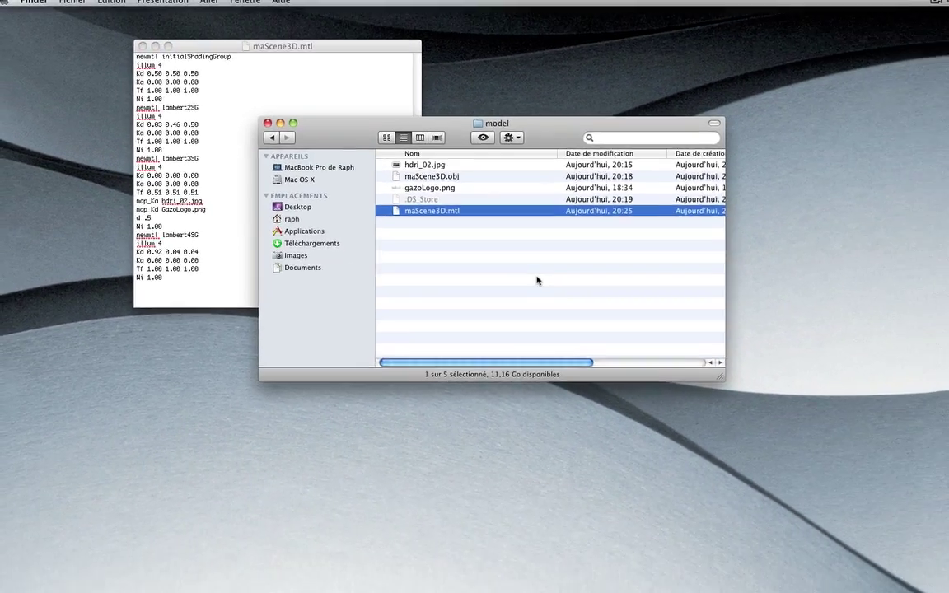
key("super+Up")
key("Down")
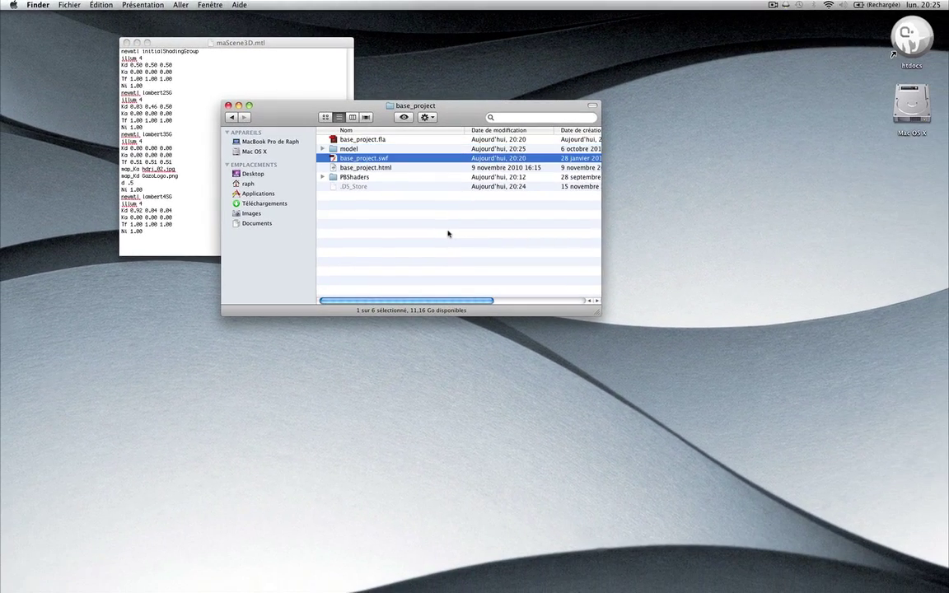
key("super+o")
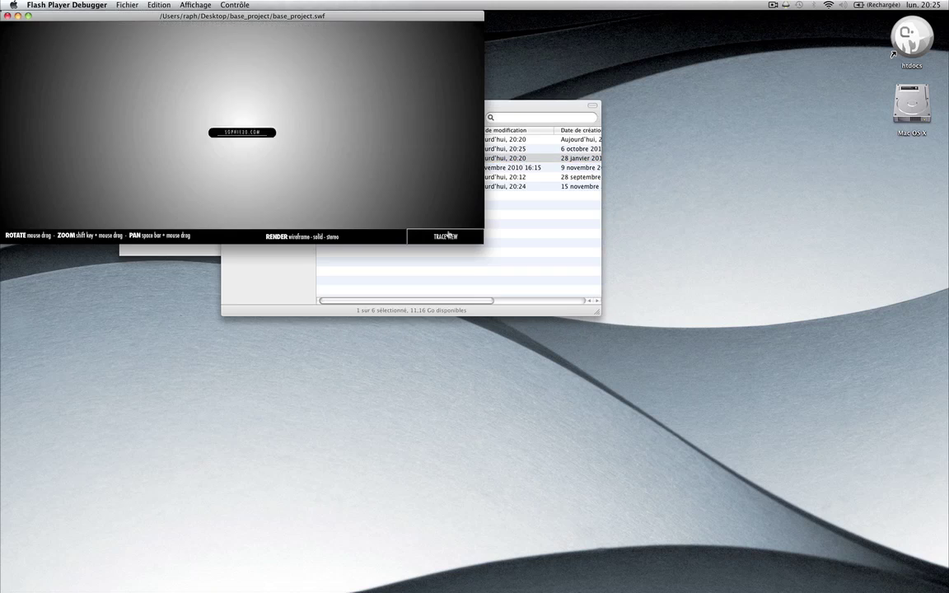
left_click_drag(384, 154, 190, 161)
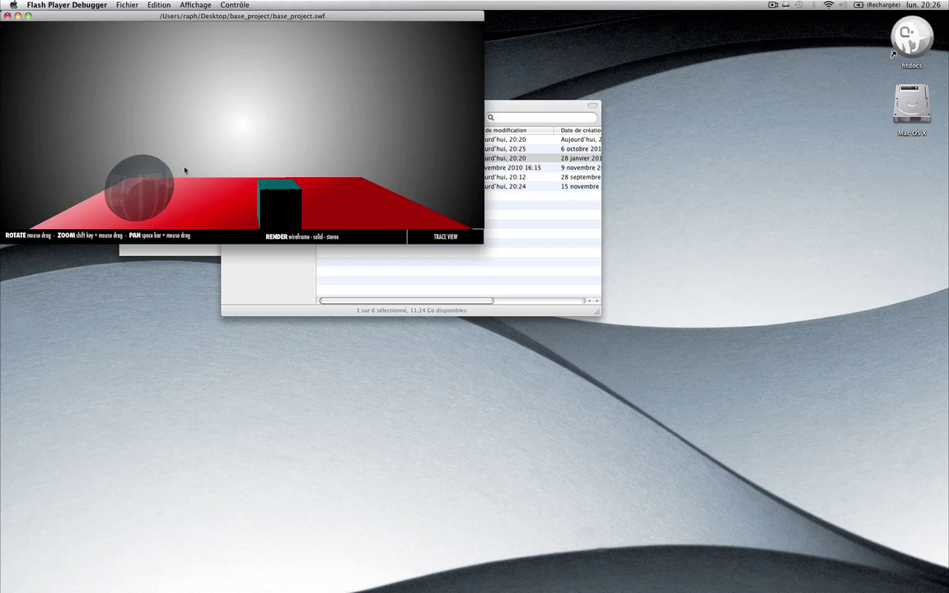
mouse_move(187, 169)
left_mouse_down()
mouse_move(228, 235)
mouse_move(189, 152)
left_mouse_up()
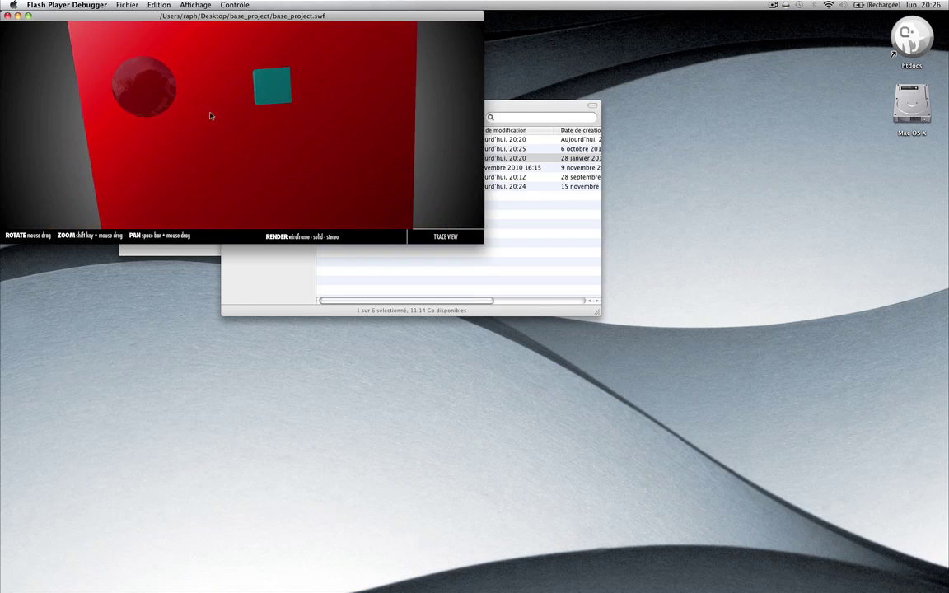
Step: Rotate the 3D scene in base_project.swf to inspect the red plane beneath the sphere and cube
left_click_drag(211, 116, 286, 189)
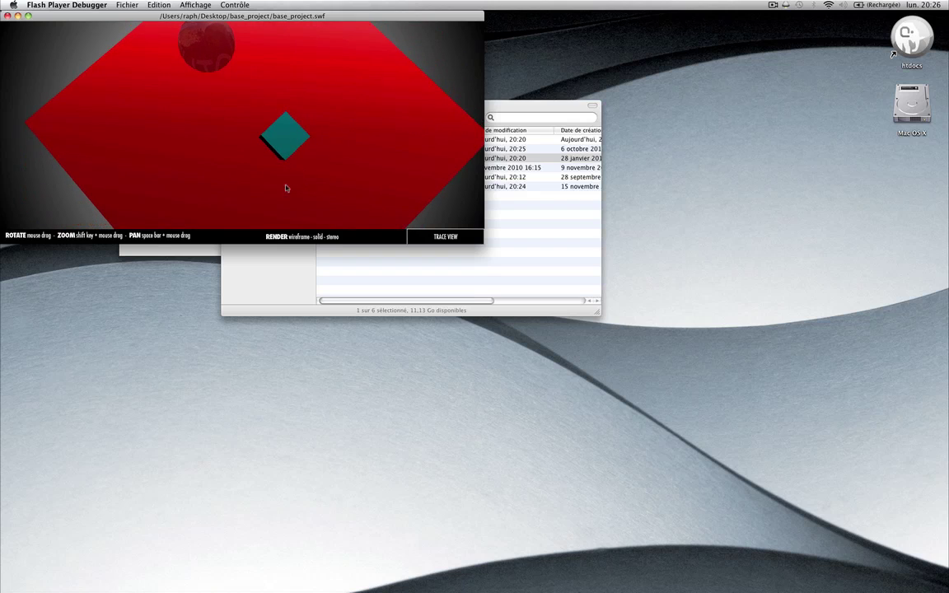
mouse_move(948, 0)
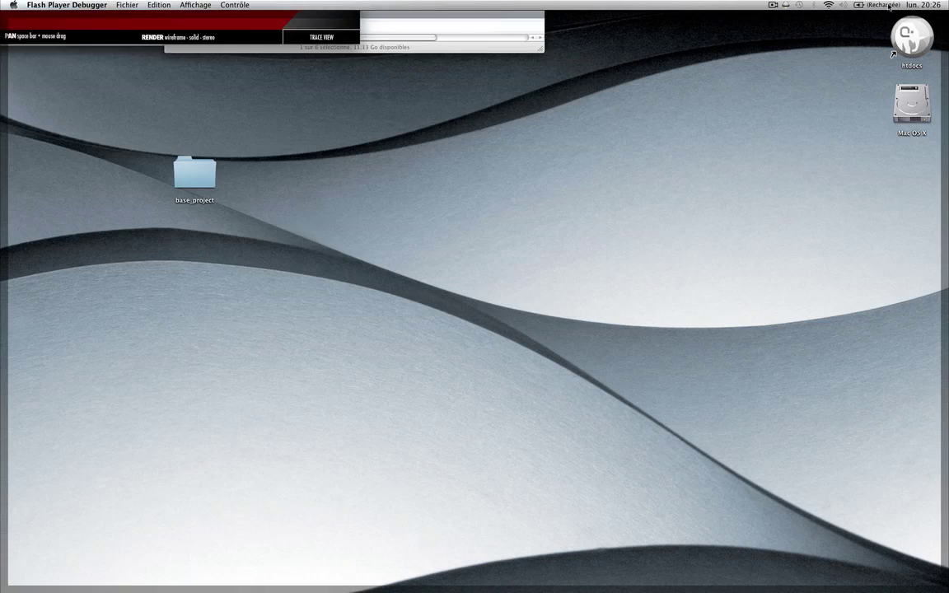
mouse_move(0, 0)
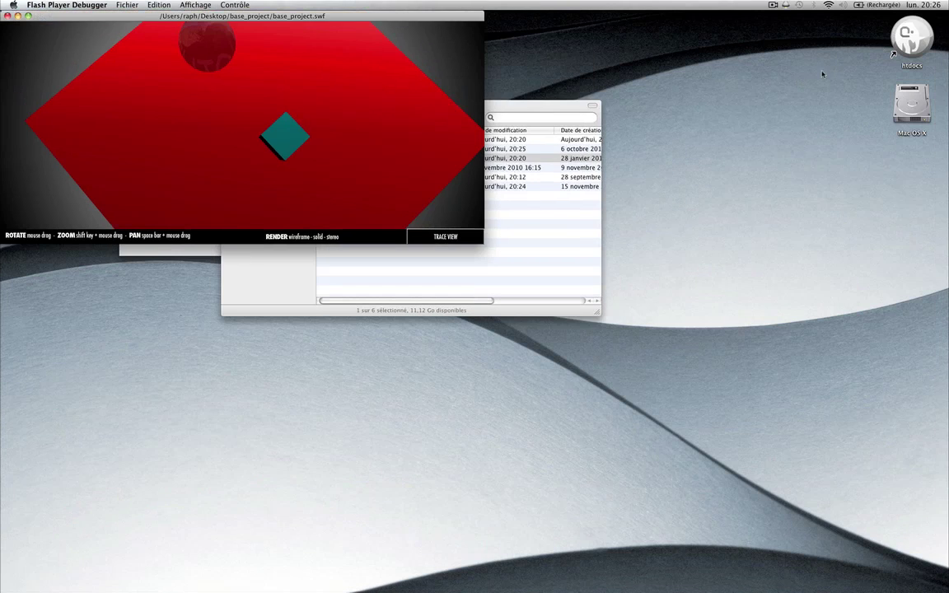
left_click(264, 262)
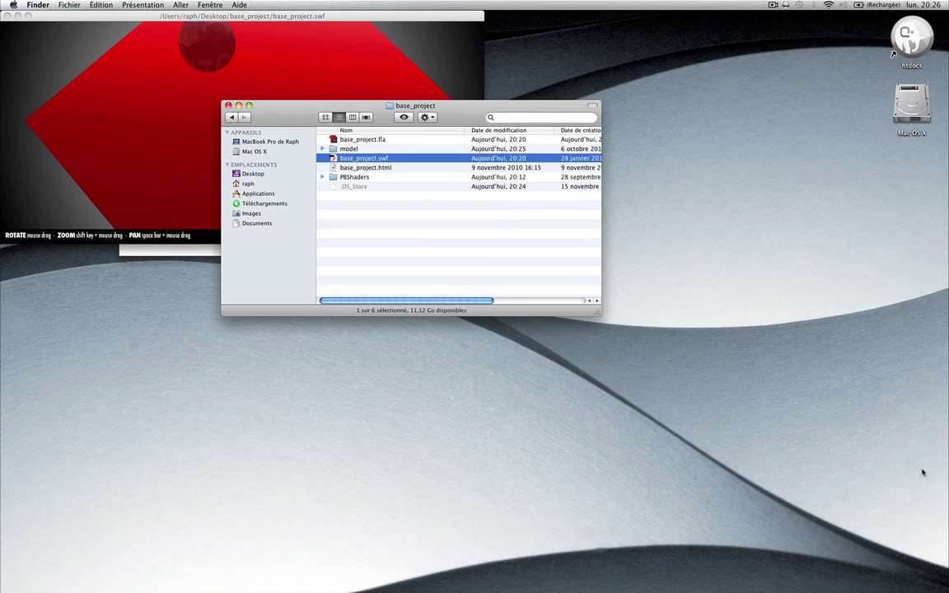
Step: Switch to Maya, select the red plane and show the scene from the top view
mouse_move(941, 475)
left_click(940, 511)
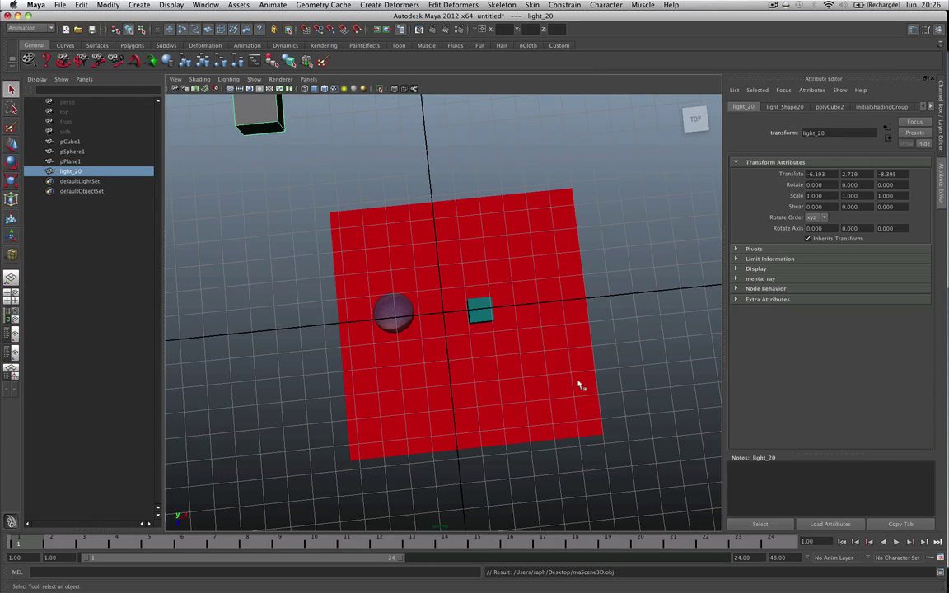
left_click(456, 331)
left_click_drag(456, 331, 455, 386, "alt")
key("w")
left_click(694, 125)
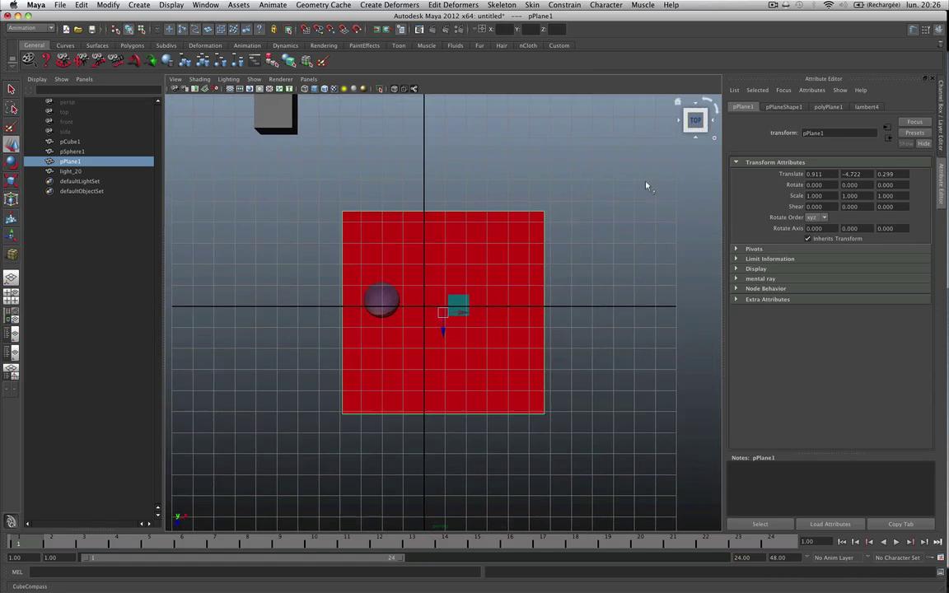
left_click_drag(580, 162, 646, 185, "alt")
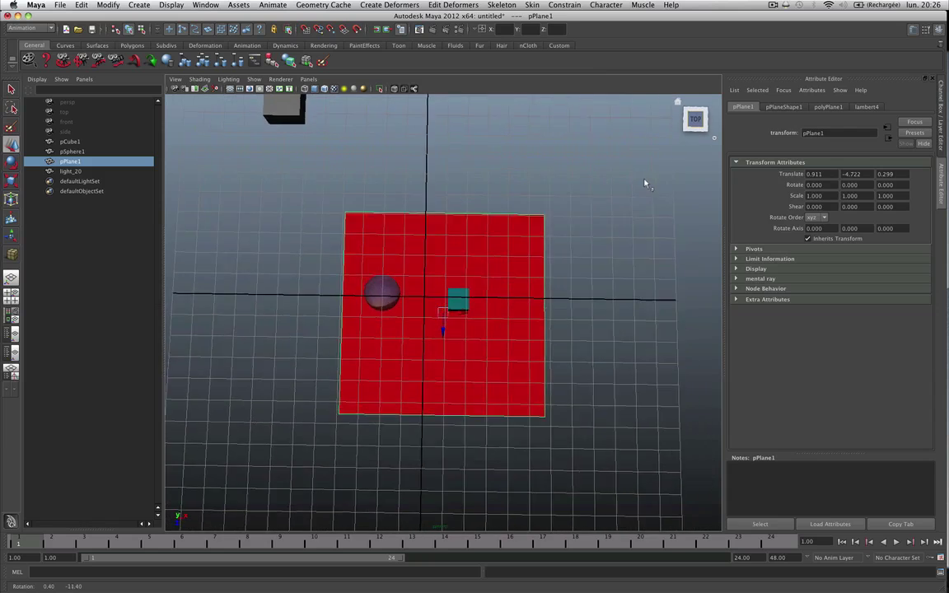
left_click(695, 120)
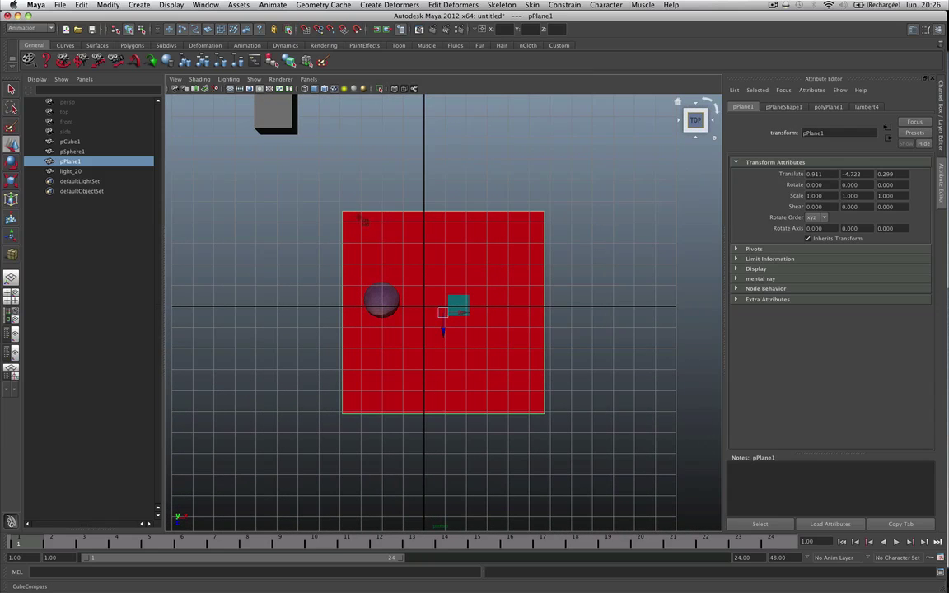
Step: Capture the red plane's area as a screenshot and open the image in Photoshop
left_click_drag(338, 211, 547, 417)
key("F11")
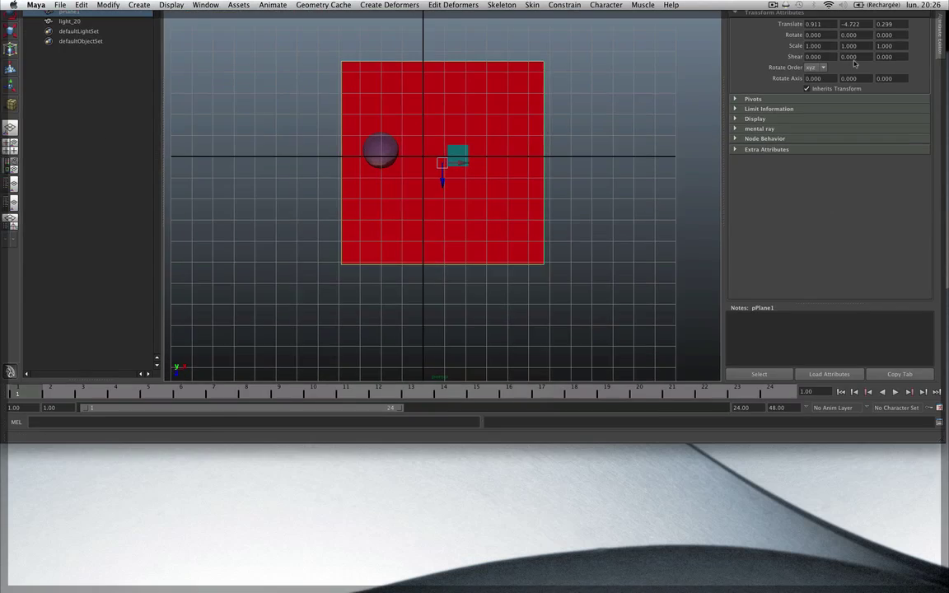
left_click_drag(910, 240, 936, 119)
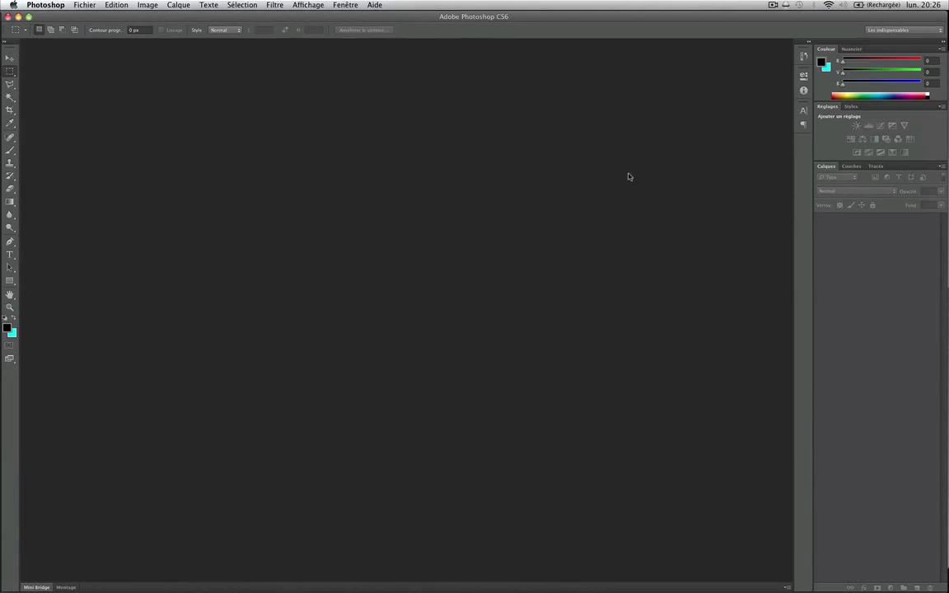
key("super+plus")
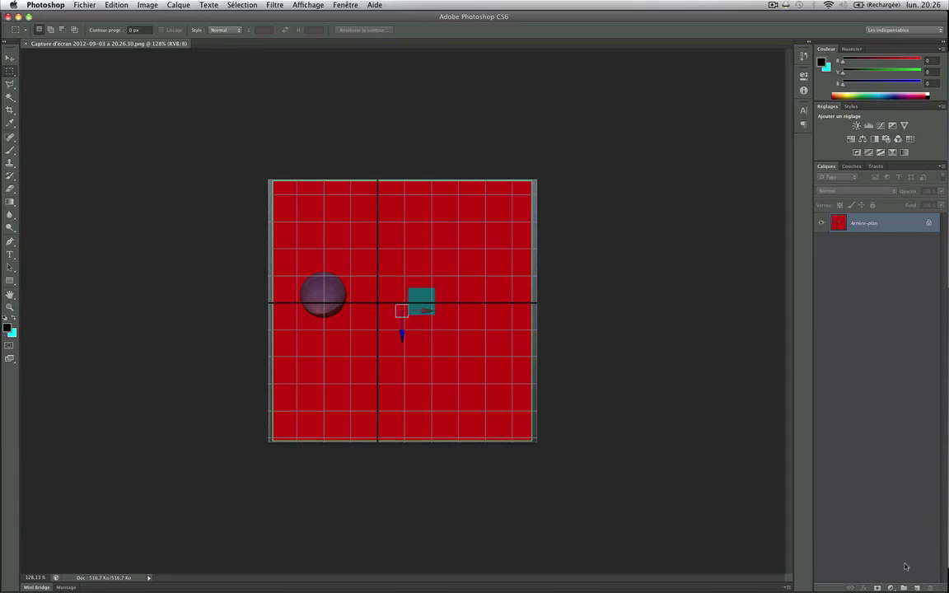
Step: Add a new layer, set the rectangular marquee's feather to 10 px and select the turquoise cube's footprint
left_click(917, 587)
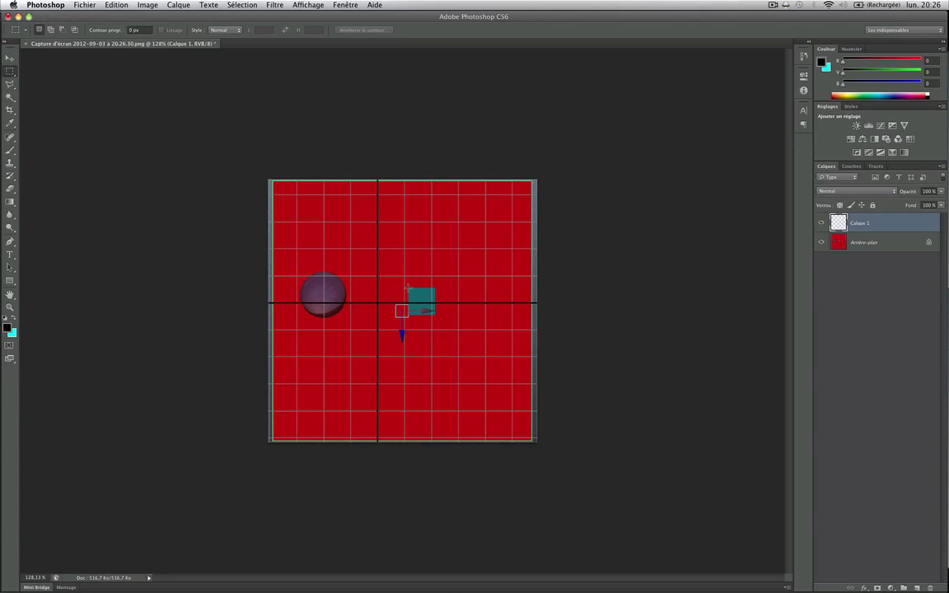
left_click_drag(408, 288, 437, 315)
left_click_drag(143, 30, 51, 31)
type("10")
key("Return")
left_click(398, 285)
left_click_drag(406, 286, 434, 316)
Step: Fill the feathered cube selection with black as a soft shadow and deselect it
key("super+BackSpace")
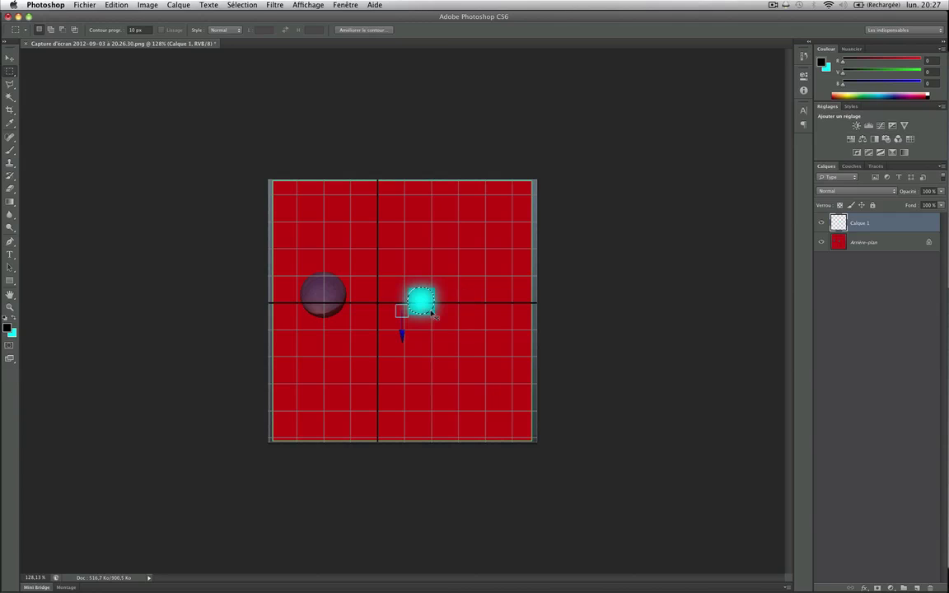
key("super+z")
key("x")
key("super+BackSpace")
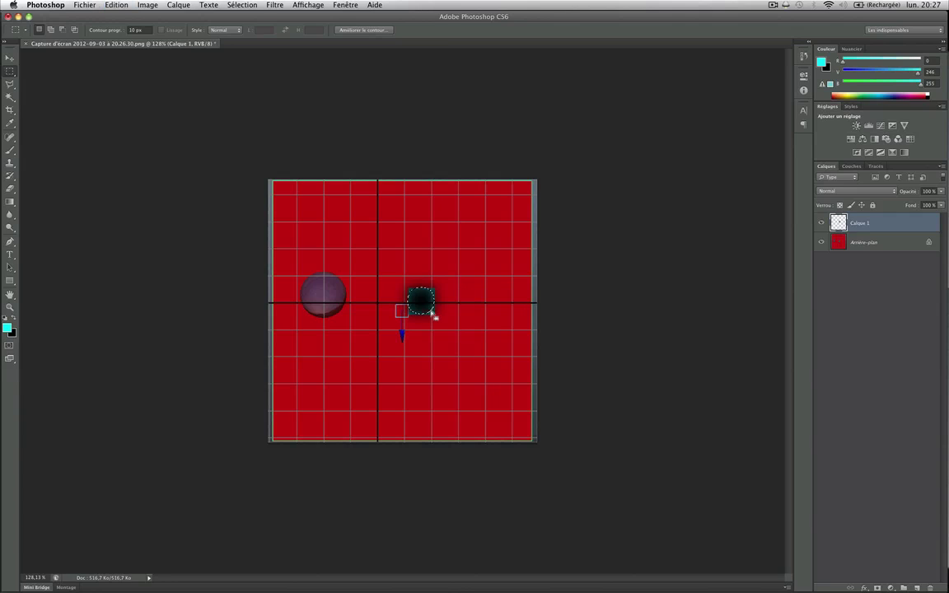
key("super+d")
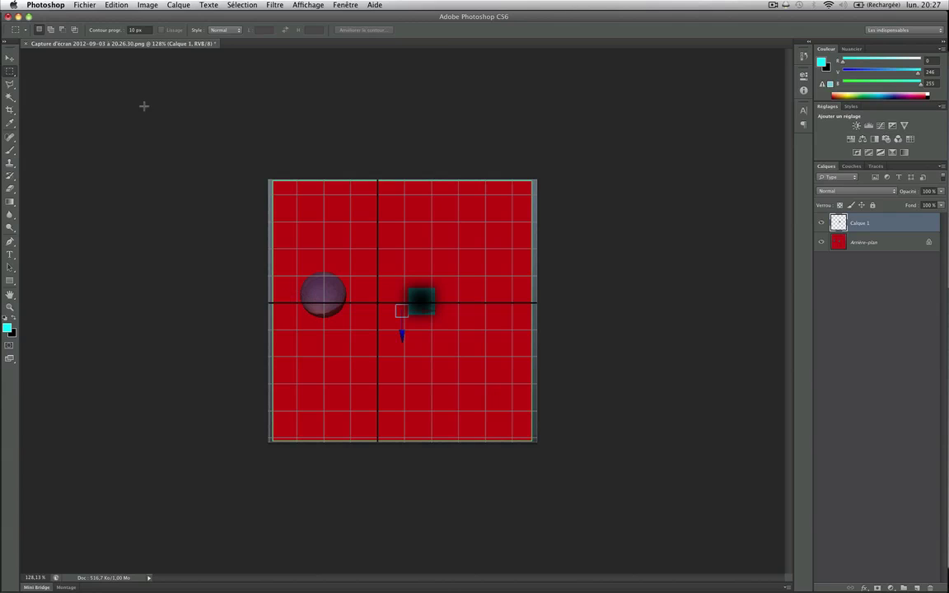
Step: Select the sphere's outline with the Elliptical Marquee feathered 10 px and fill it with black
left_click_drag(15, 72, 57, 81)
left_click(146, 30)
type("10")
key("Return")
left_click_drag(325, 293, 302, 265, "alt")
key("super+BackSpace")
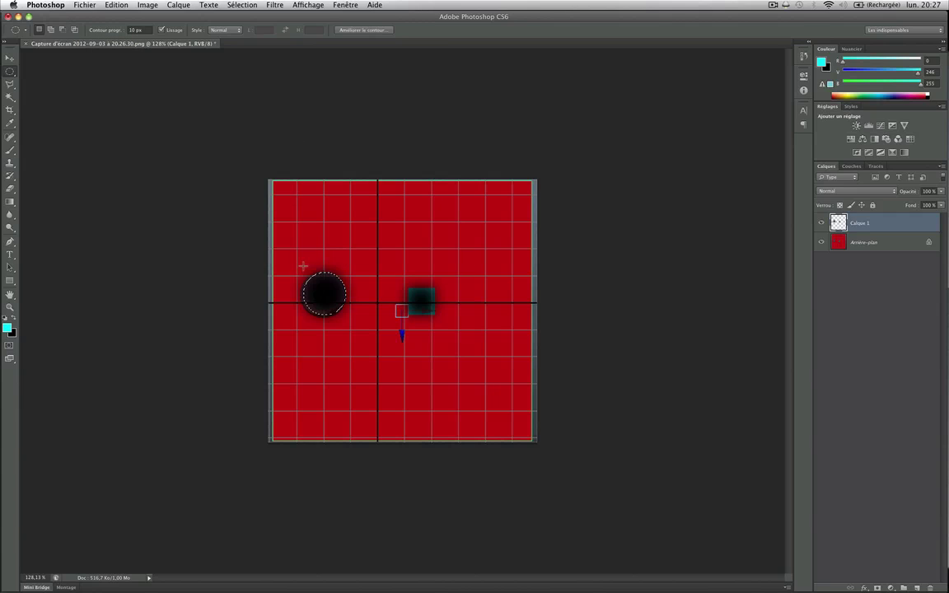
Step: Add a new layer beneath the shadow layer and fill it with the red sampled from the plane
left_click(915, 587)
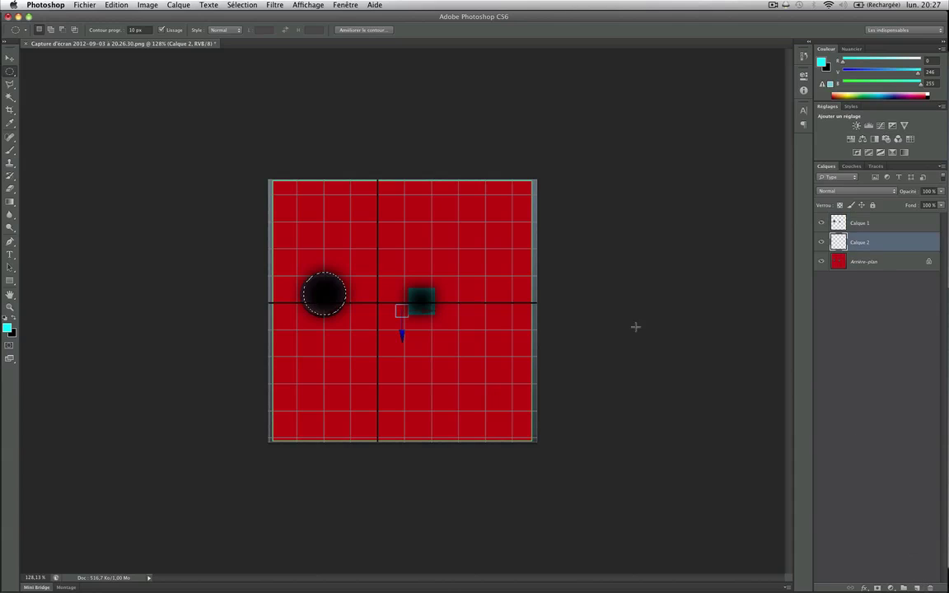
key("super+d")
left_click(13, 334)
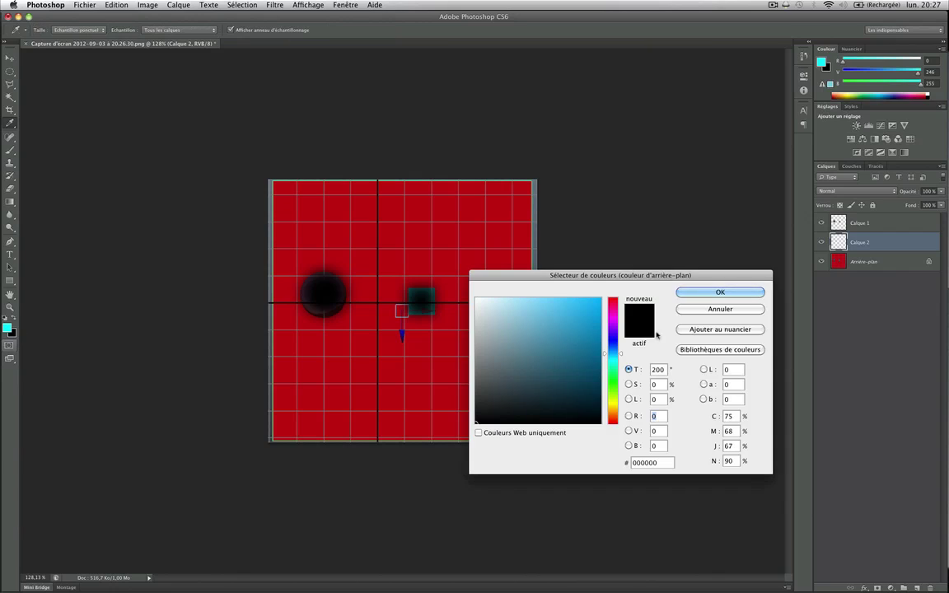
left_click(690, 309)
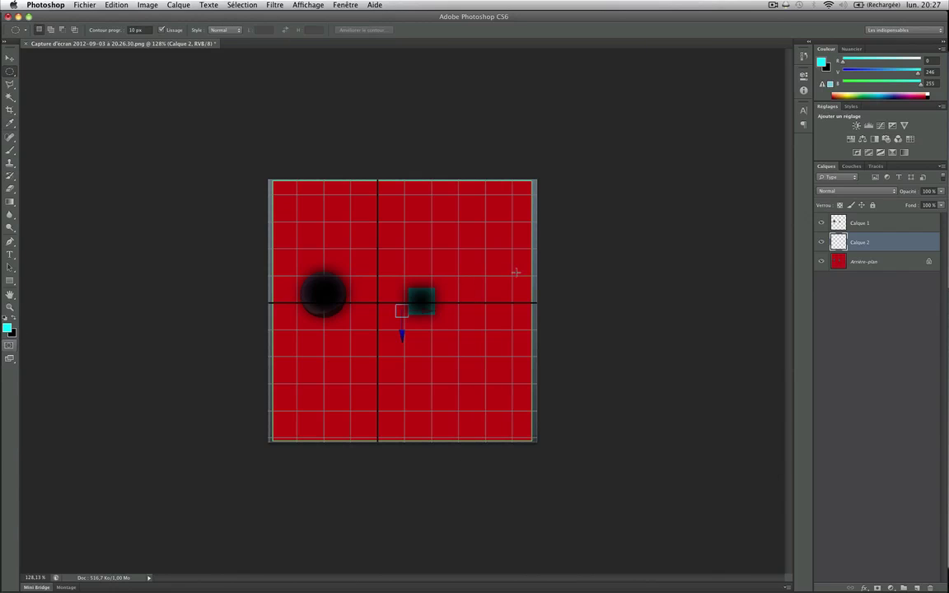
key("i")
left_click(505, 248)
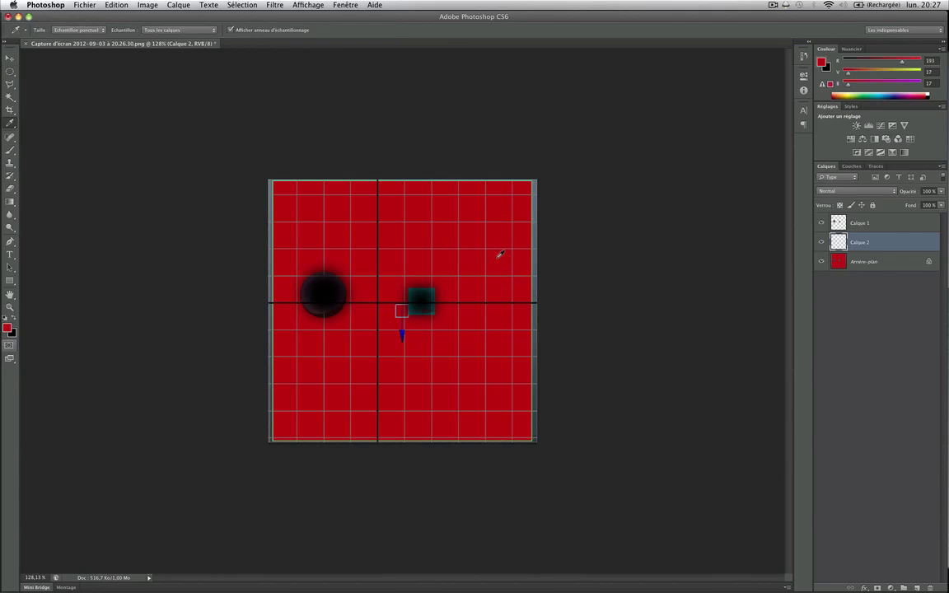
key("x")
key("super+BackSpace")
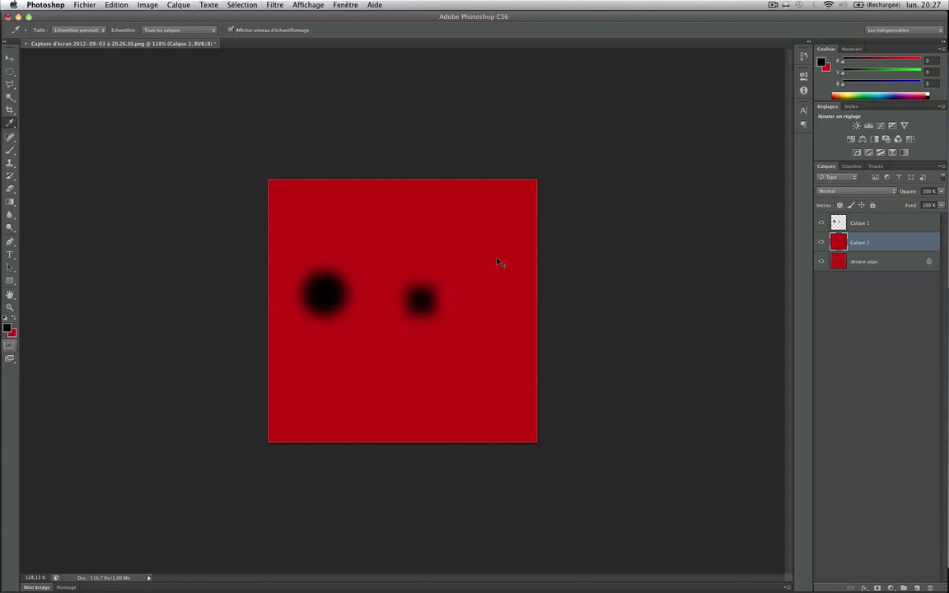
Step: Compare the painted shadows with the sphere and cube in base_project.swf and the Maya scene
mouse_move(0, 0)
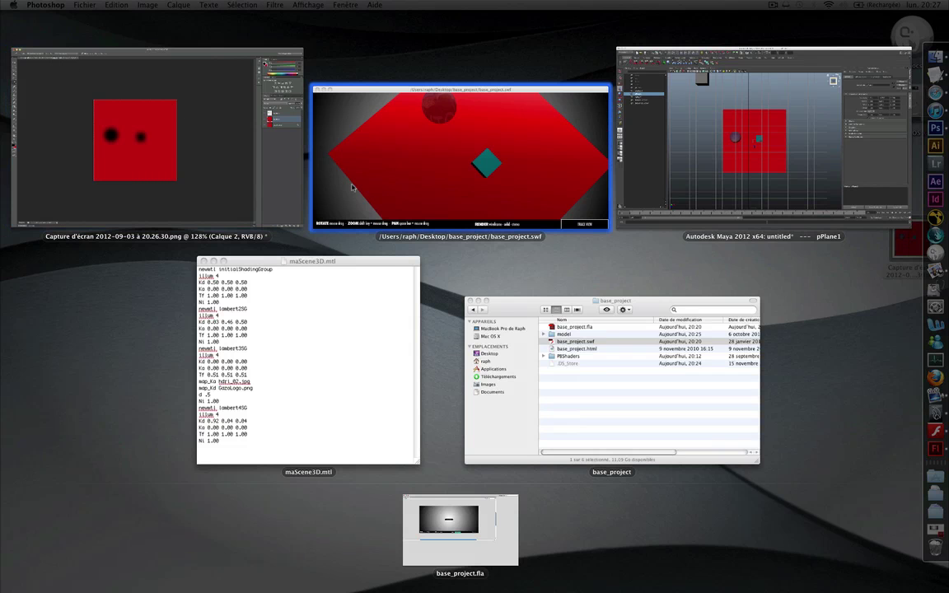
left_click(389, 188)
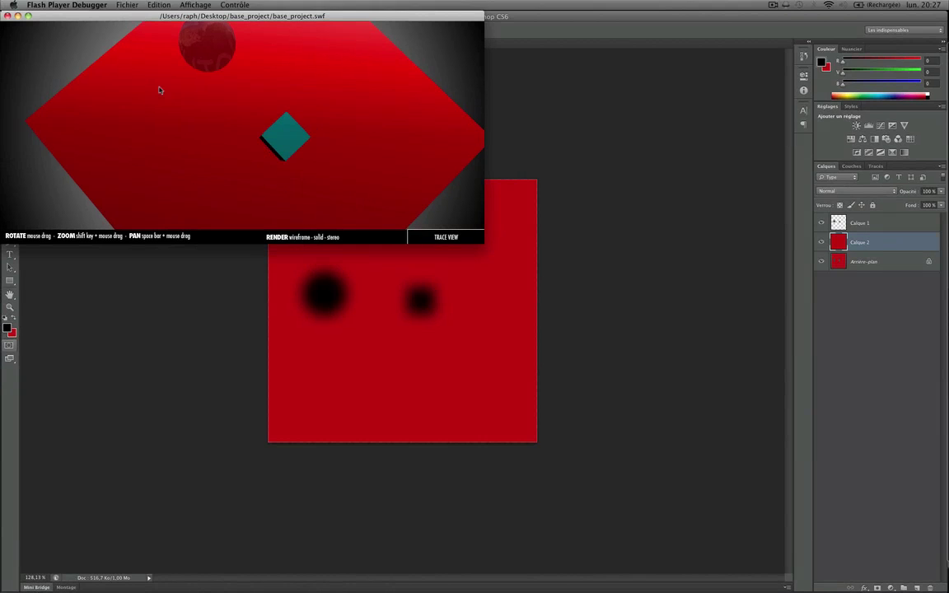
mouse_move(0, 0)
left_click(742, 140)
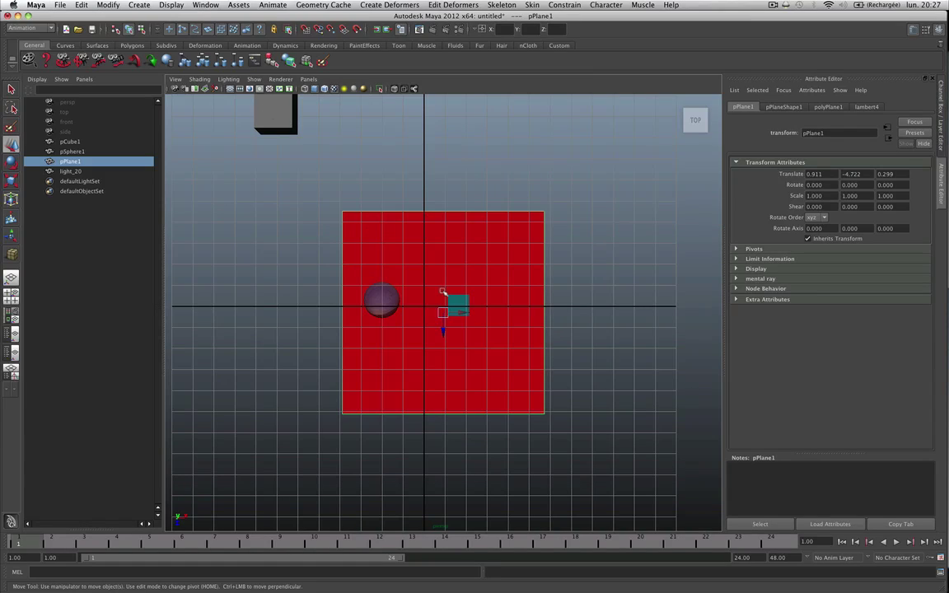
mouse_move(0, 0)
left_click(132, 132)
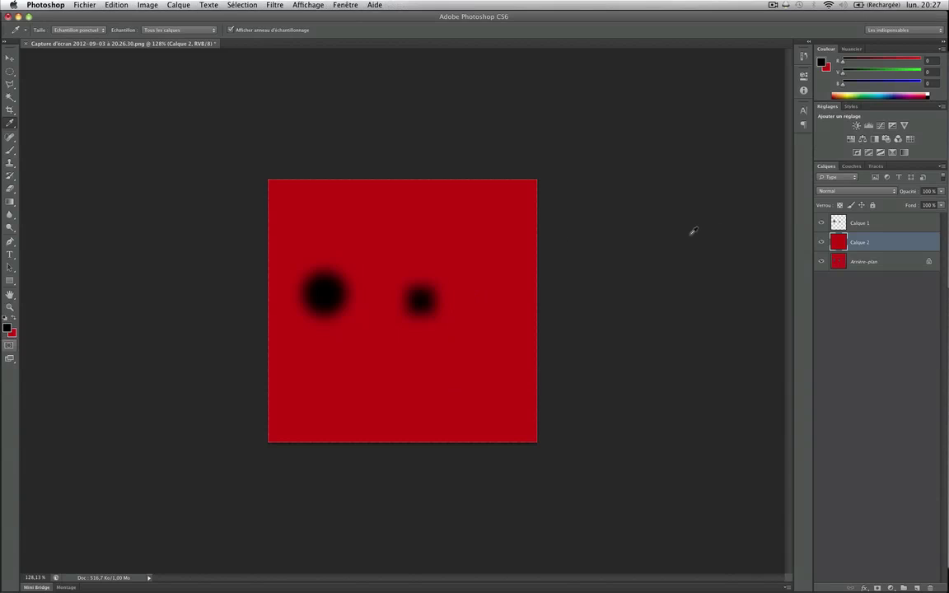
Step: Shift the shadow layer Calque 1 about 30 px right and 40 px down
left_click(848, 231)
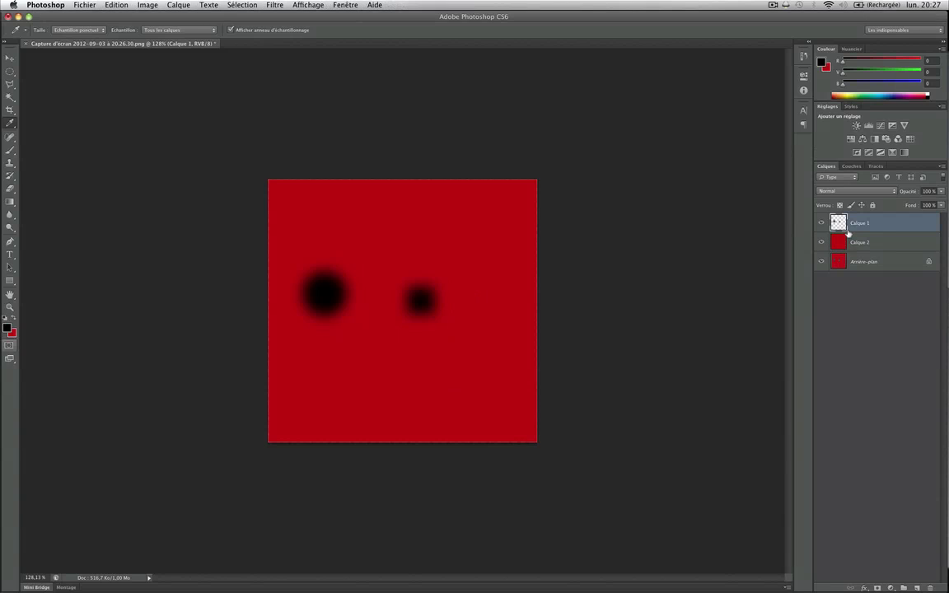
key("super+shift+Down")
key("super+shift+Right")
key("super+shift+Right")
key("super+shift+Down")
key("super+shift+Down")
key("super+shift+Down")
key("super+shift+Right")
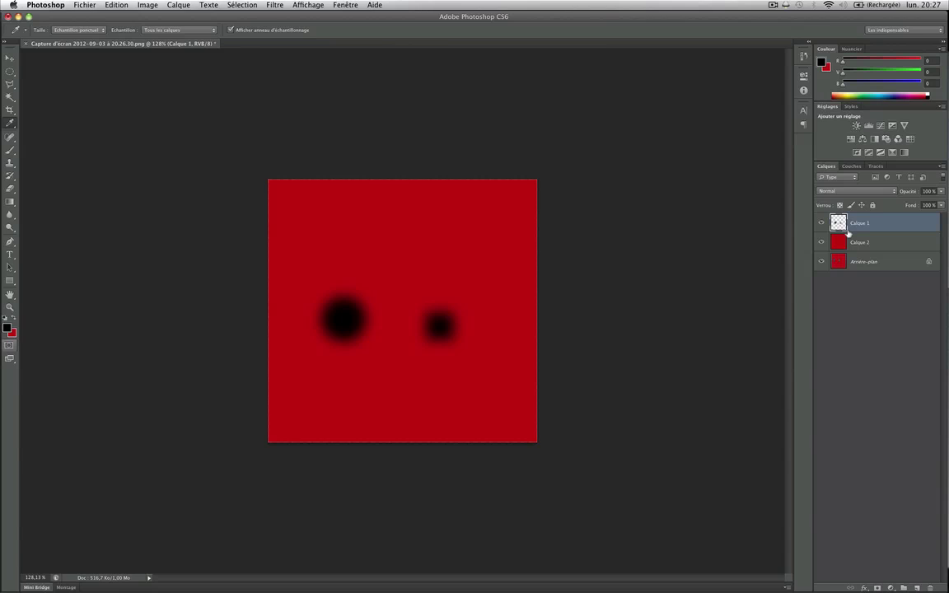
Step: Save the image to the Desktop as a maximum-quality JPEG named plane.jpg
key("super+shift+s")
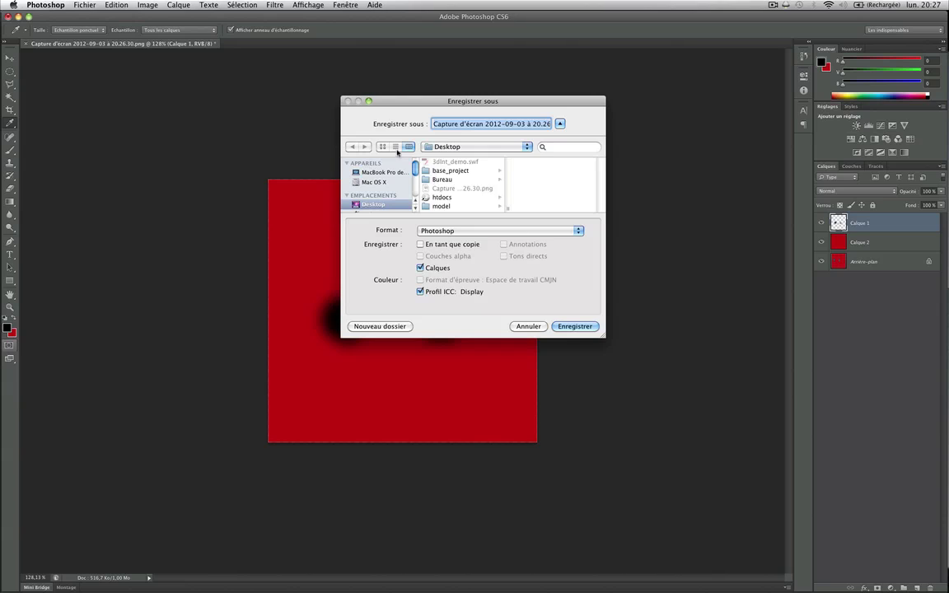
left_click(466, 150)
left_click(560, 183)
left_click(494, 230)
left_click(486, 298)
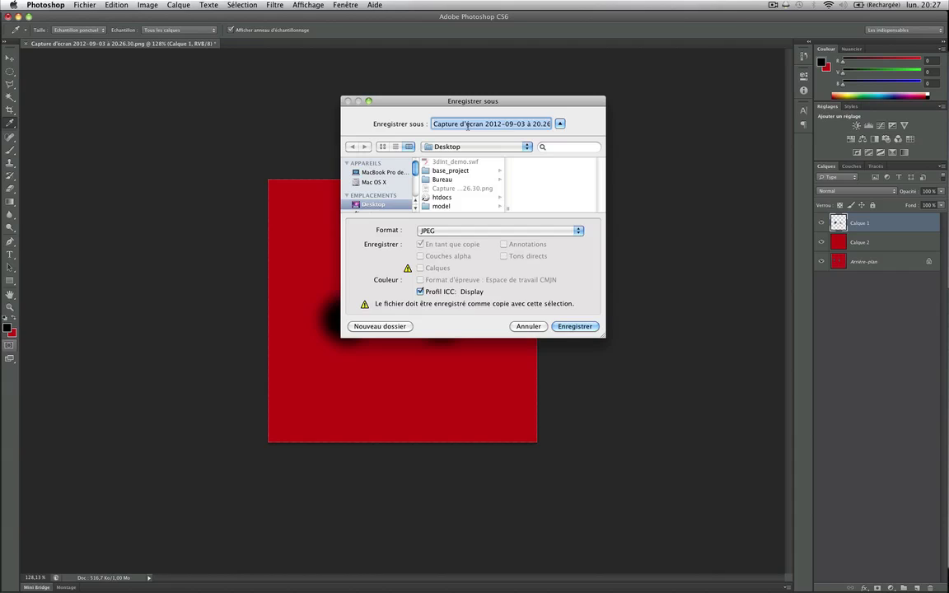
type("plane.jpg")
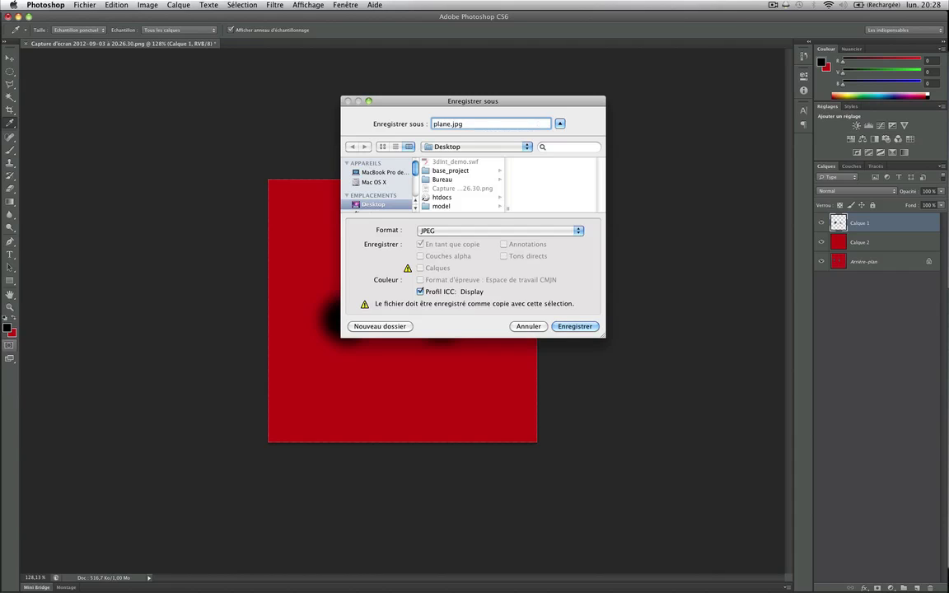
key("Return")
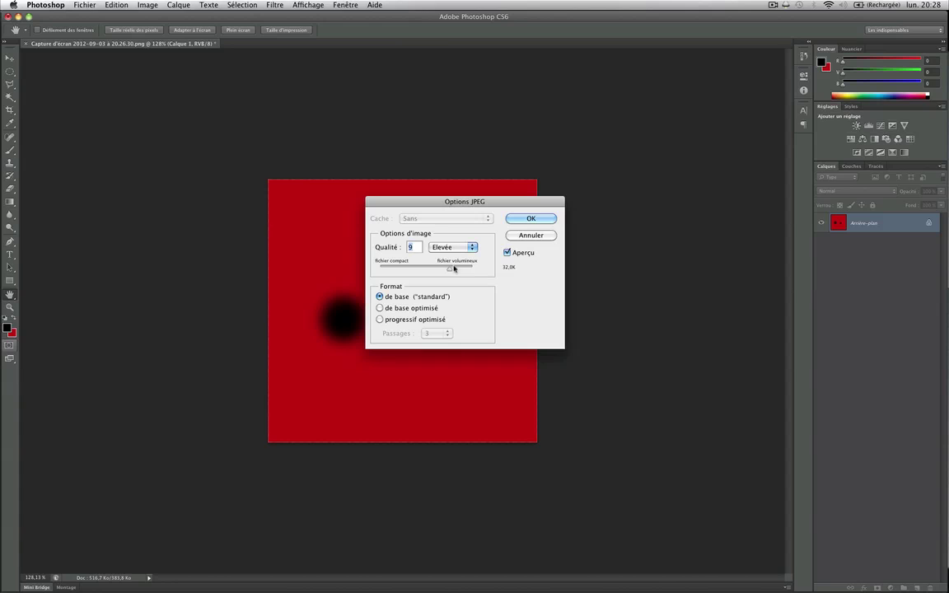
left_click_drag(453, 269, 472, 268)
left_click(533, 218)
key("i")
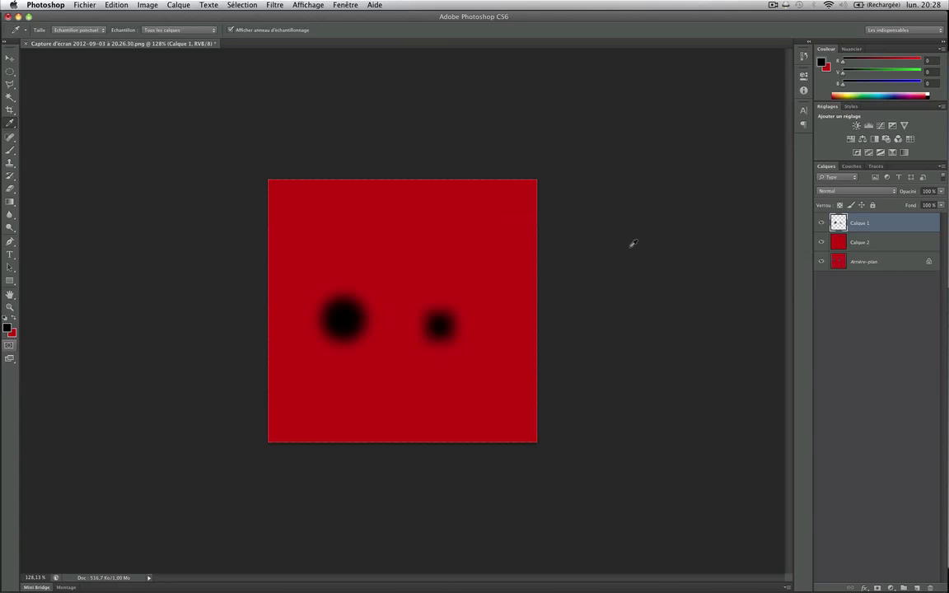
Step: Move plane.jpg from the desktop into base_project's model folder and open that folder
key("F11")
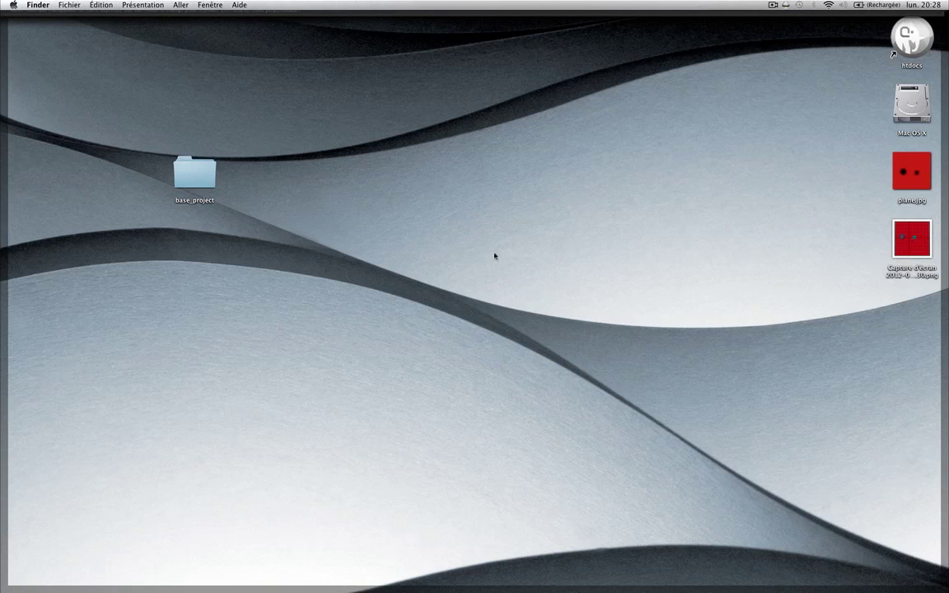
left_click_drag(897, 183, 358, 266)
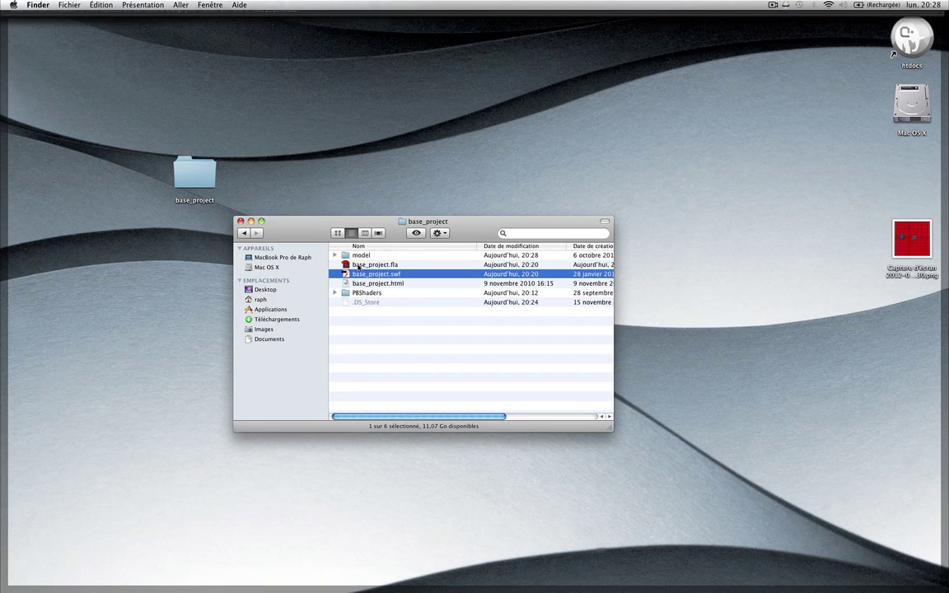
double_click(360, 255)
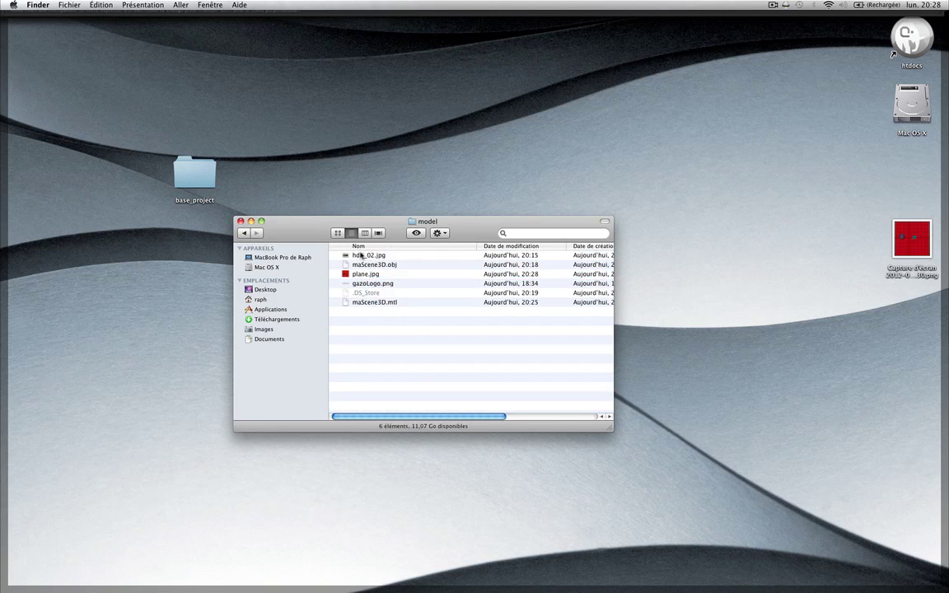
Step: Open maScene3D.mtl from the model folder in TextEdit and check the plane's material among the shaders in Maya's Hypershade
double_click(382, 301)
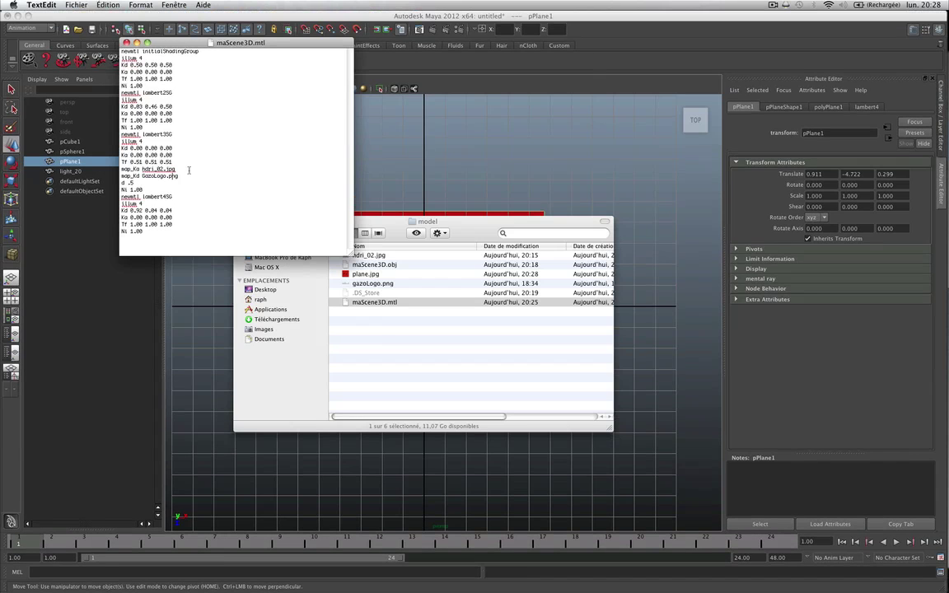
left_click(217, 175)
left_click_drag(395, 228, 411, 306)
left_click(404, 251)
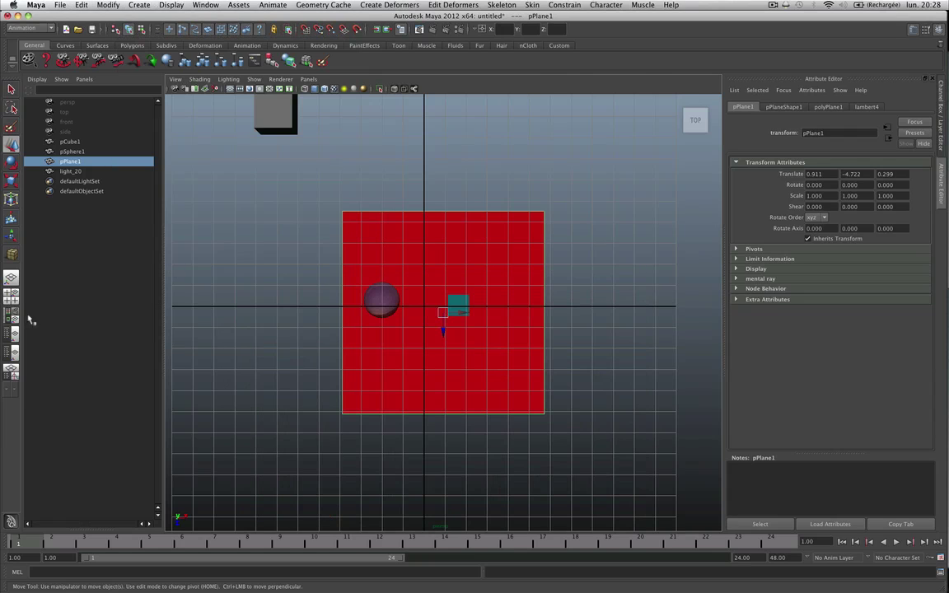
left_click(12, 285)
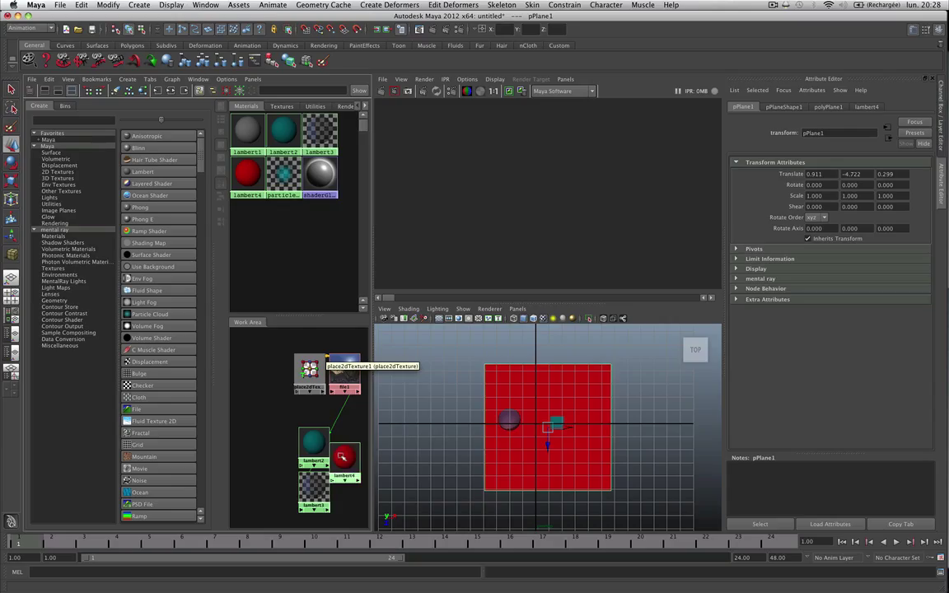
mouse_move(2, 1)
left_click(340, 319)
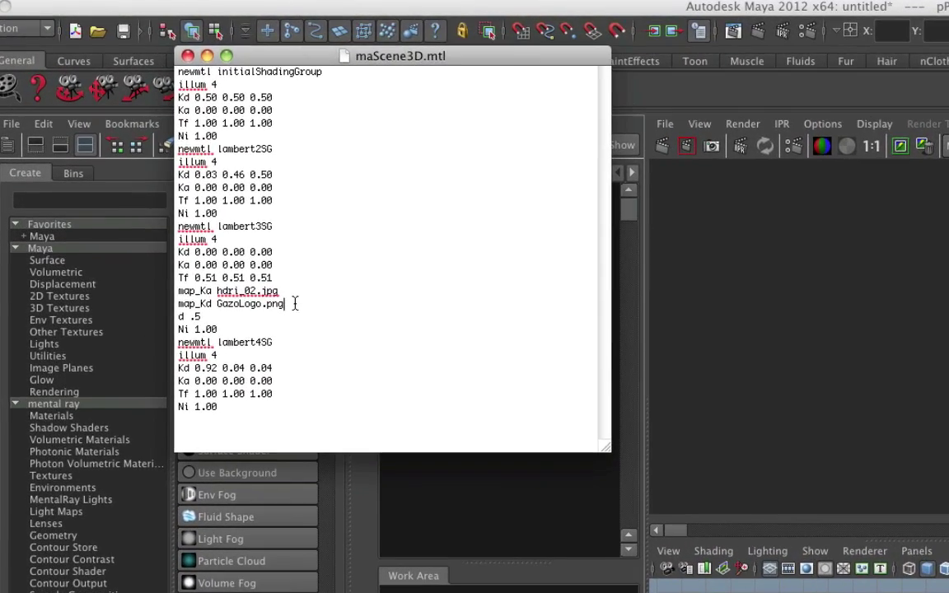
Step: Add the line "map_Kd plane.jpg" after the Tf line of lambert4SG, reusing the map_Kd line from lambert3SG
left_click_drag(294, 304, 138, 307)
key("super+c")
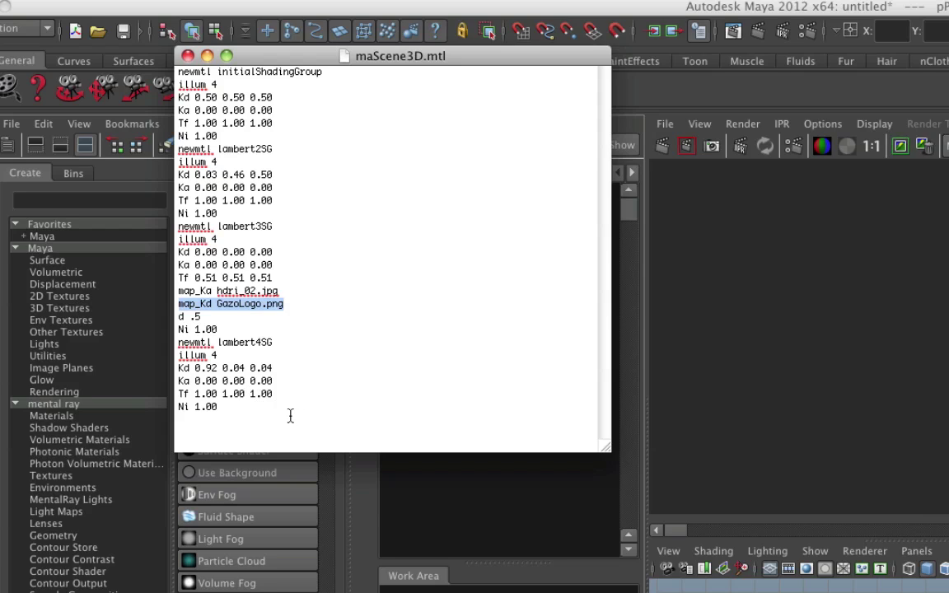
left_click(286, 390)
key("Return")
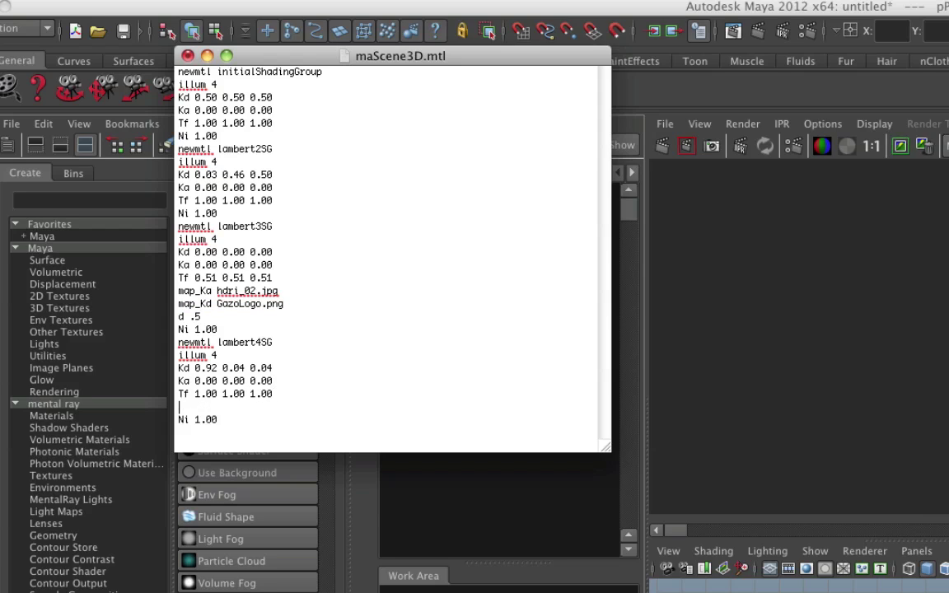
key("super+v")
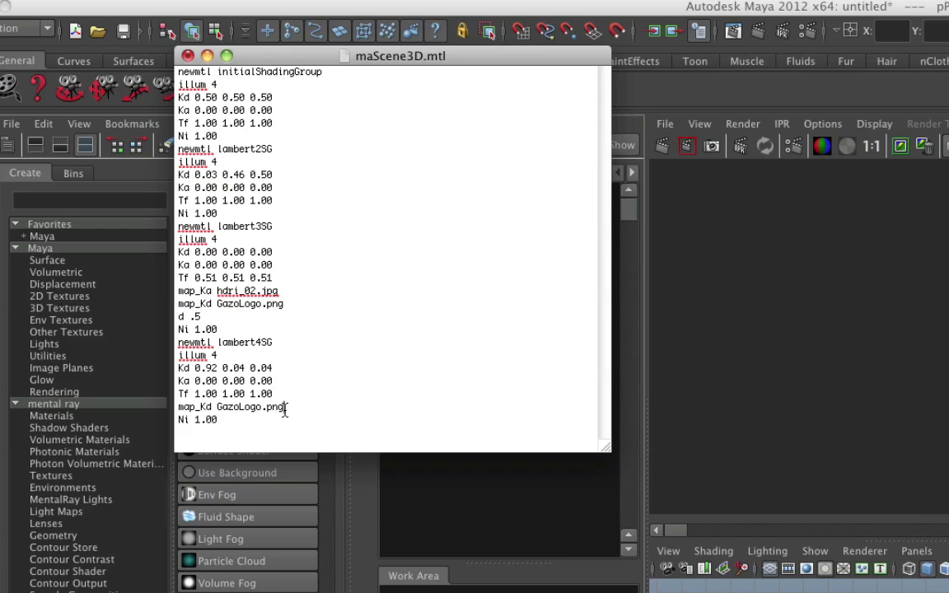
left_click_drag(286, 408, 217, 408)
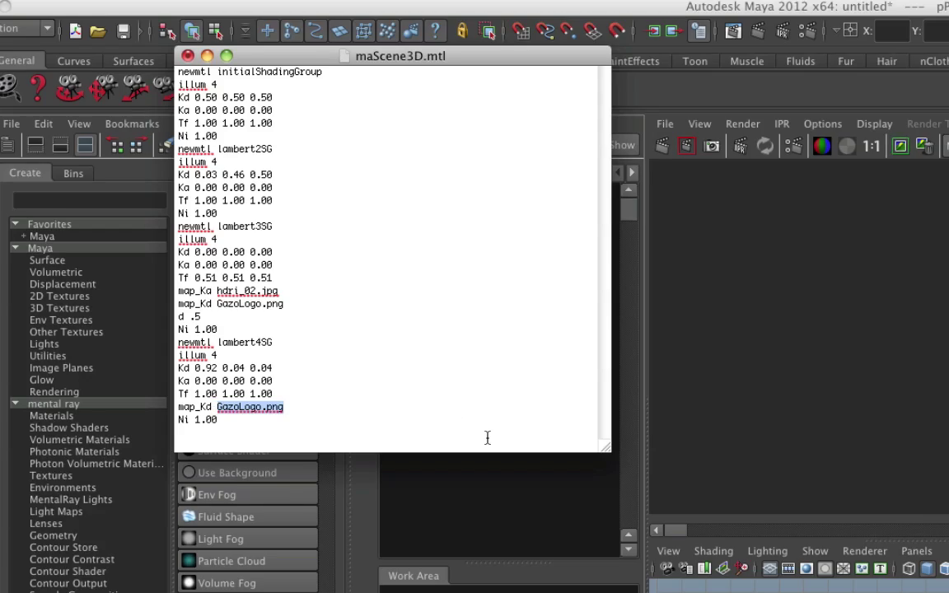
type("plane.jpg")
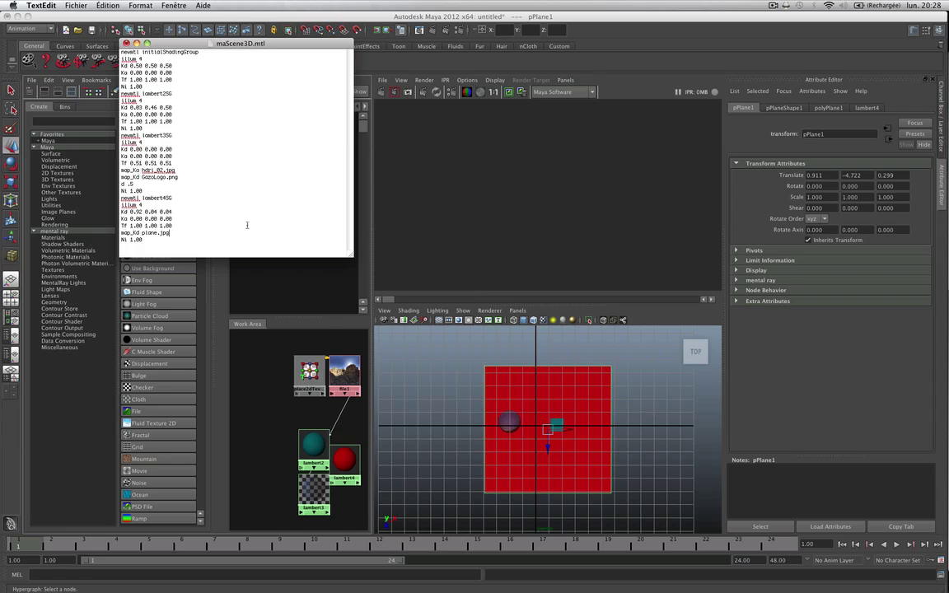
Step: Open base_project.swf from the base_project folder and rotate the 3D scene to examine the sphere's and cube's shadows on the plane
key("F3")
left_click(548, 354)
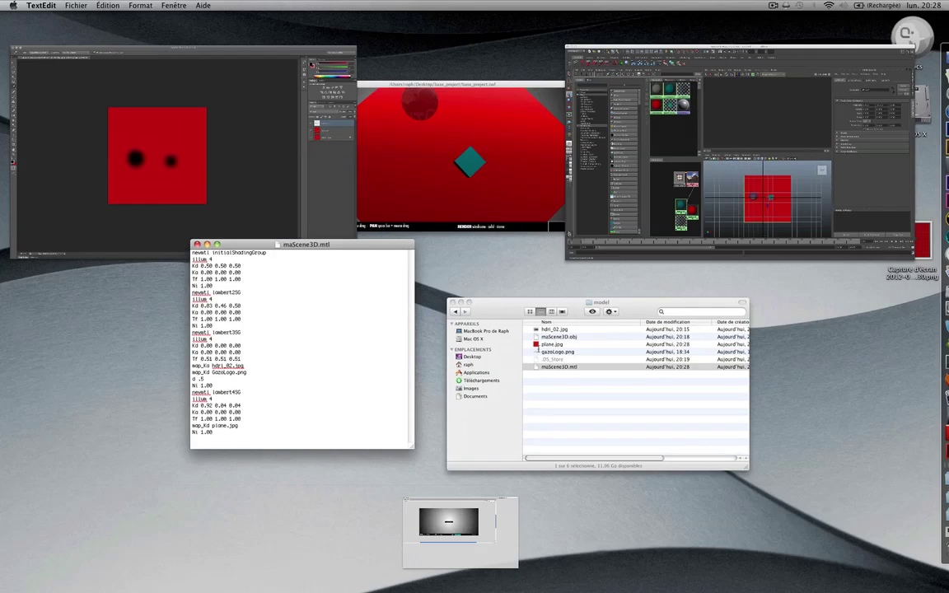
key("Down")
key("Down")
key("super+Down")
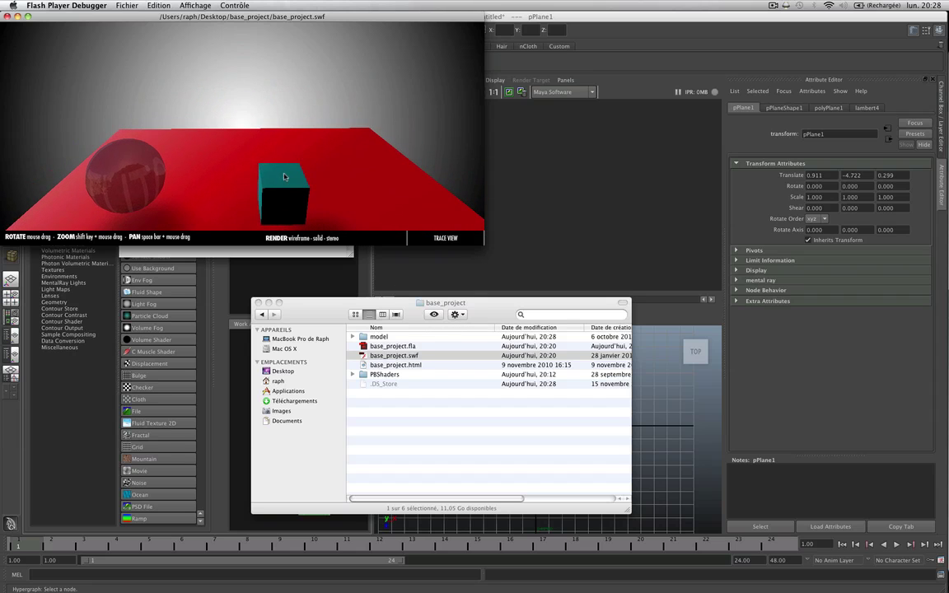
left_click_drag(245, 148, 281, 163)
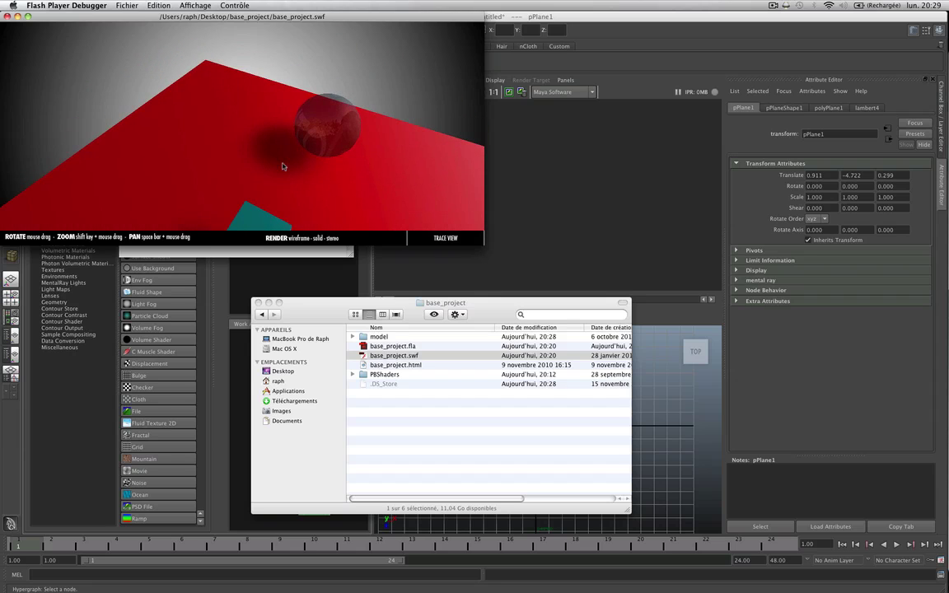
left_click_drag(285, 155, 319, 140)
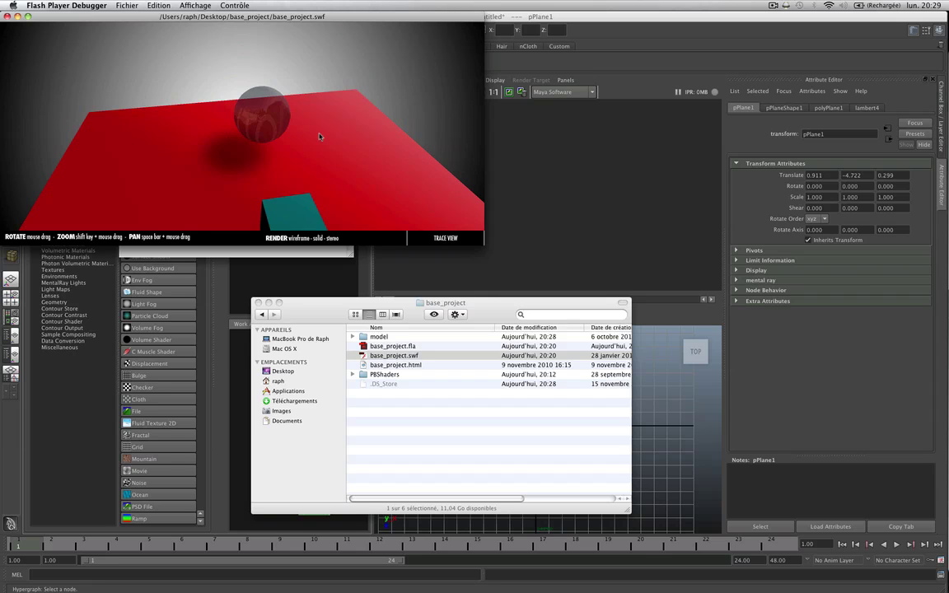
left_click_drag(242, 125, 281, 197)
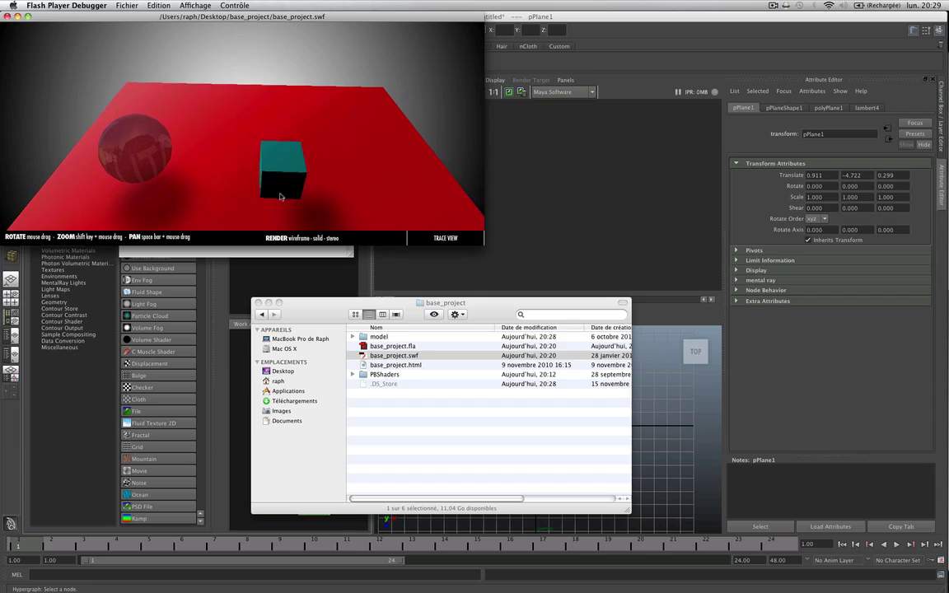